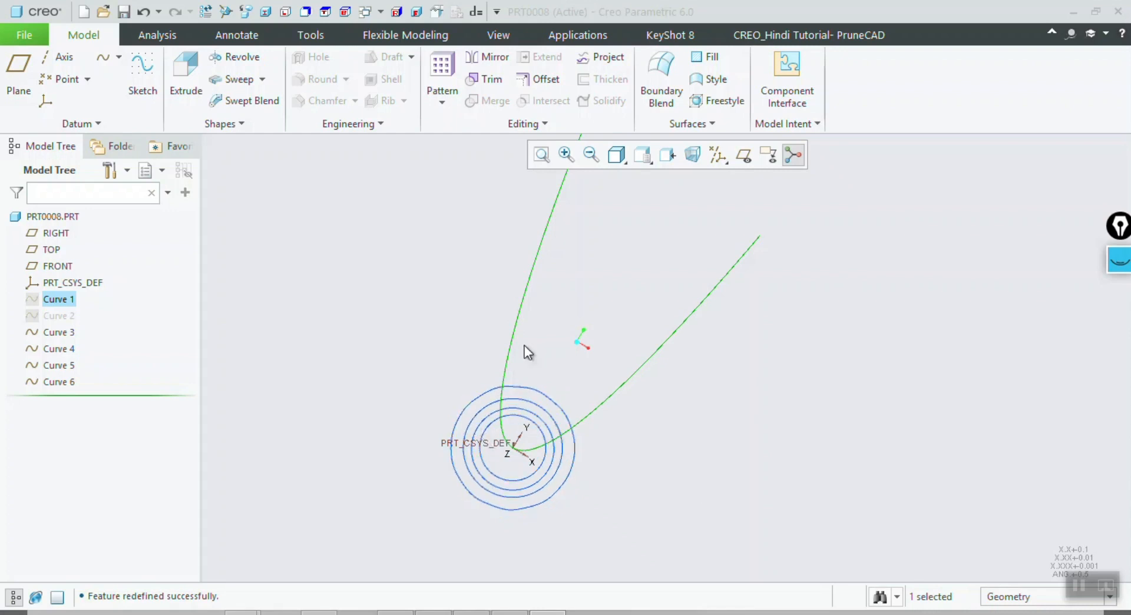
Examine the existing parabolic, circular and wavy curves from the front and from oblique angles
left_click(417, 12)
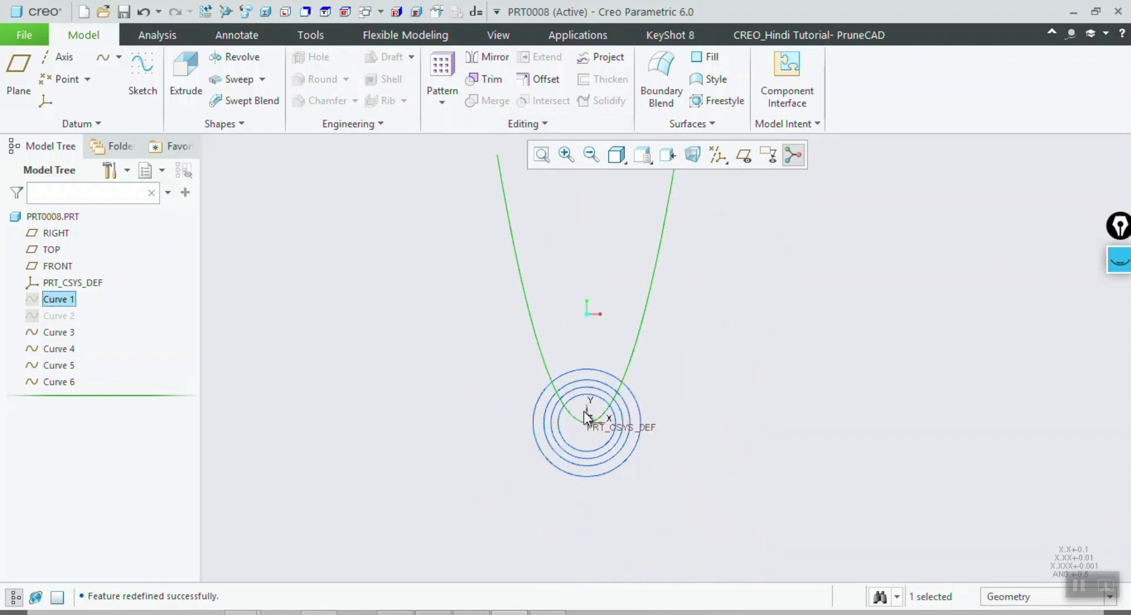
scroll(589, 424, "down", 5)
scroll(500, 381, "up", 2)
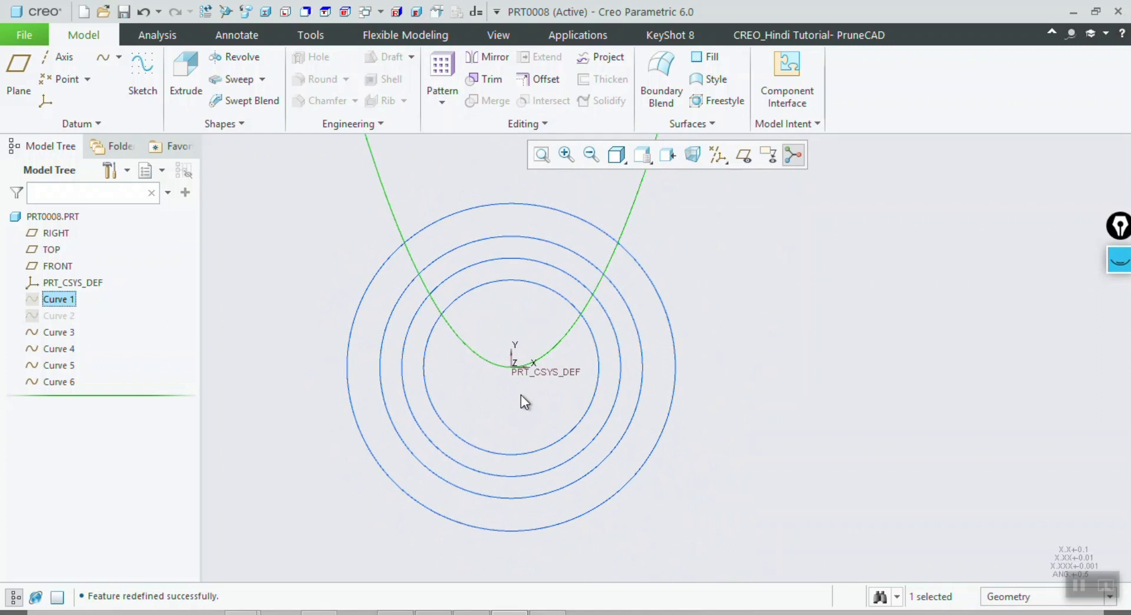
scroll(526, 397, "up", 1)
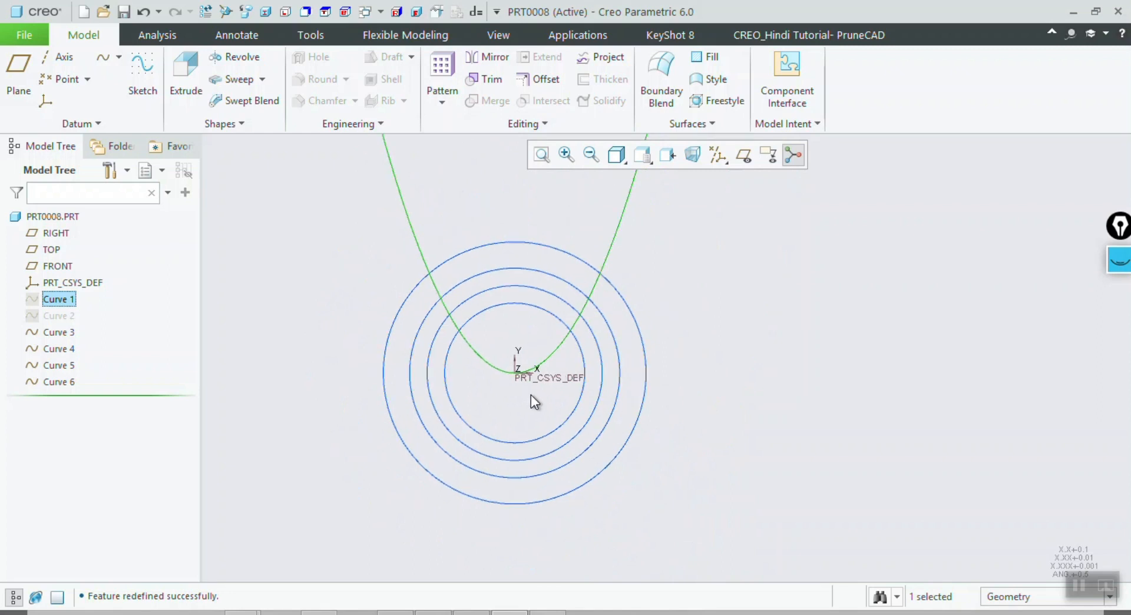
mouse_move(530, 395)
middle_mouse_down()
mouse_move(536, 337)
mouse_move(530, 461)
mouse_move(548, 320)
middle_mouse_up()
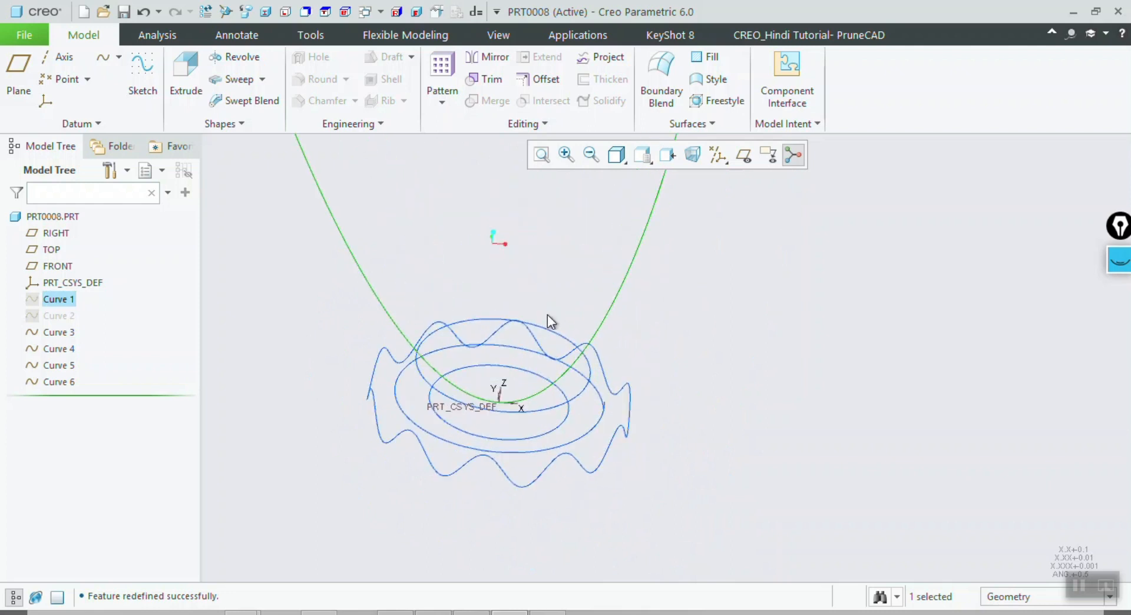
left_click(466, 434)
left_click(693, 507)
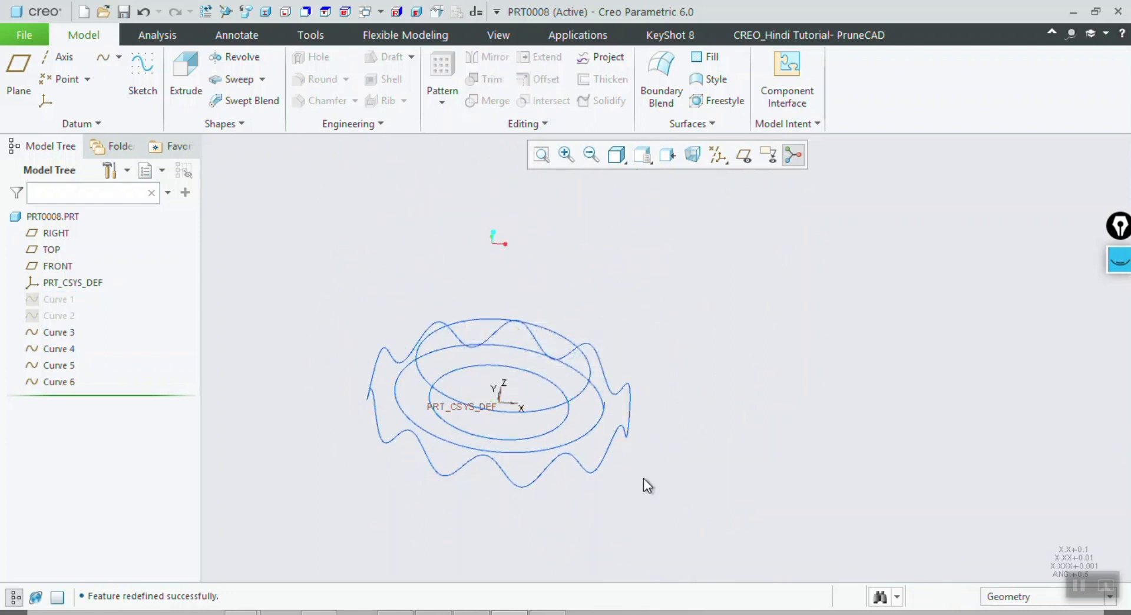
left_click(592, 431)
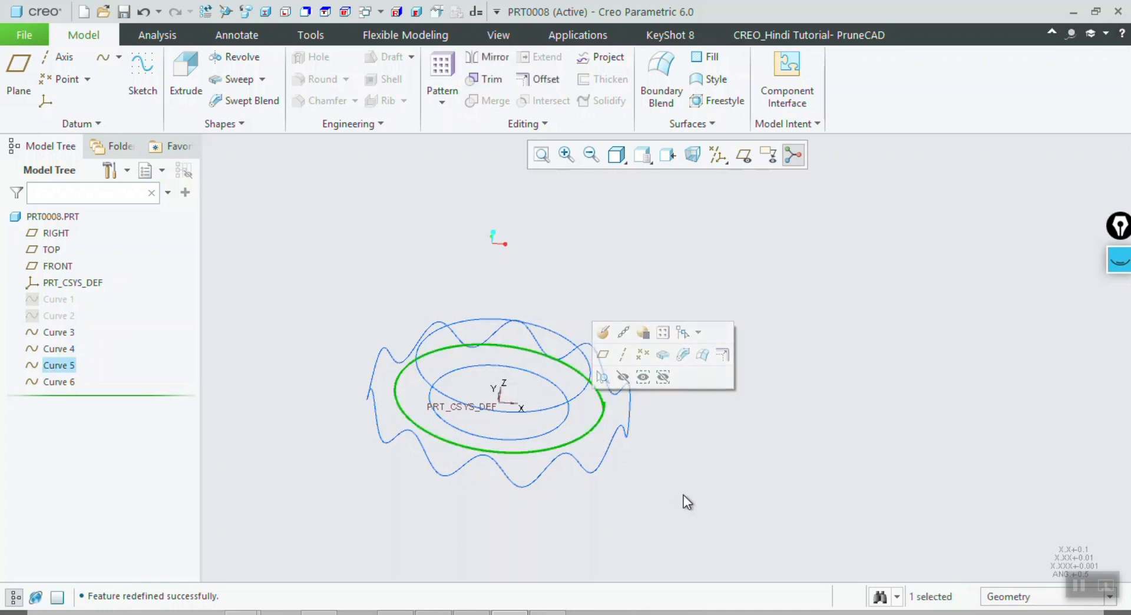
middle_click_drag(683, 496, 664, 477)
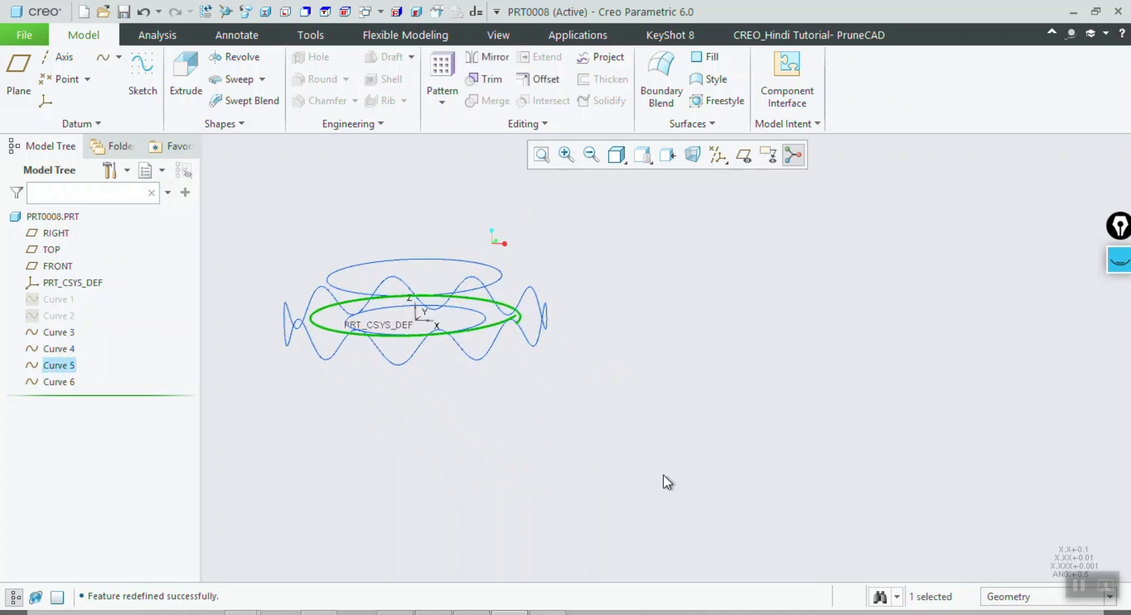
scroll(525, 348, "up", 5)
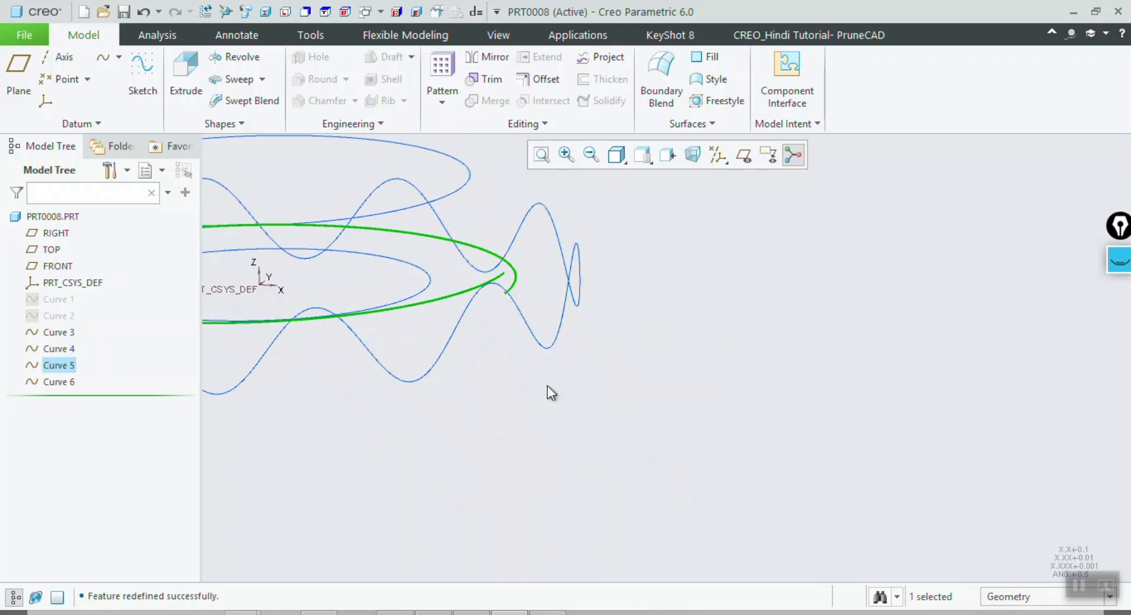
scroll(547, 386, "down", 5)
left_click(561, 430)
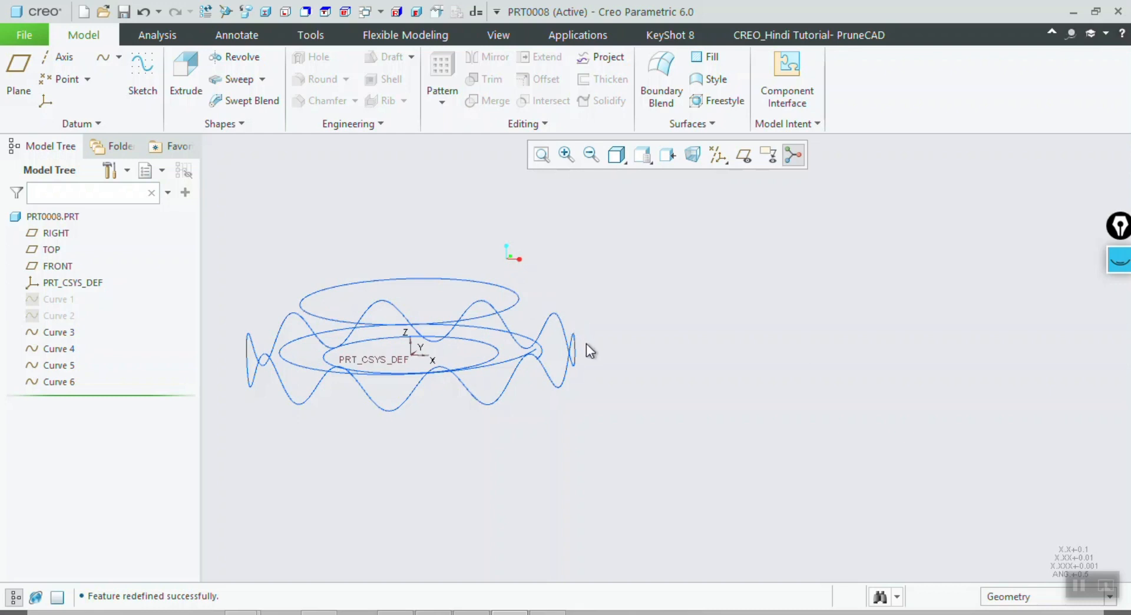
middle_click_drag(585, 346, 590, 350)
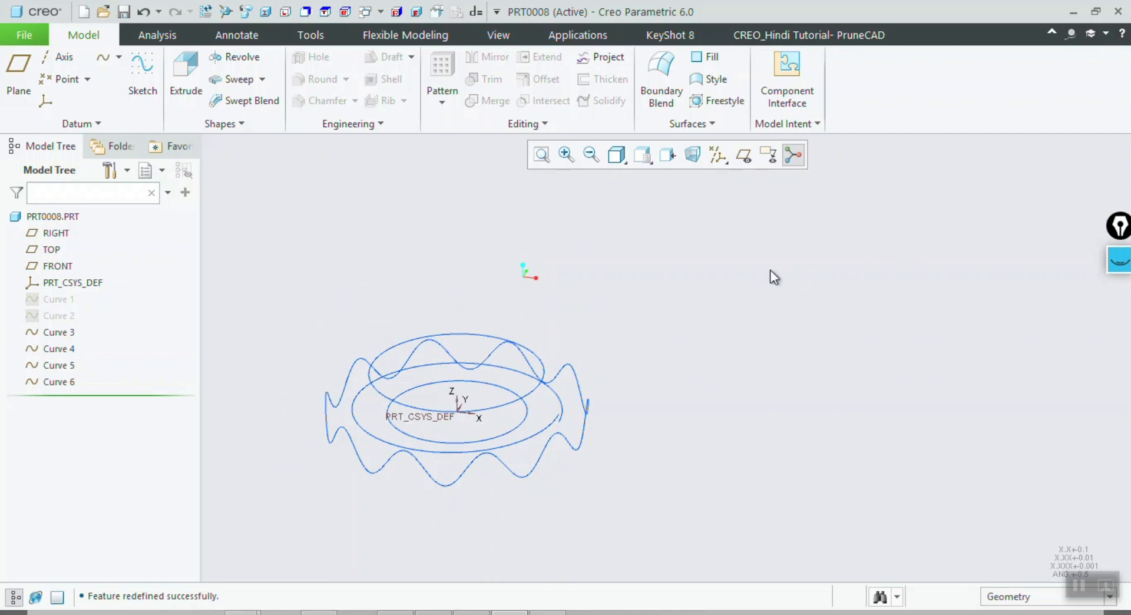
Handwrite the heading "Circle Parame" and the equations x = cos(t) and y = sin(t) over the graphics area, with an arrow above the x equation
key("ctrl+shift+3")
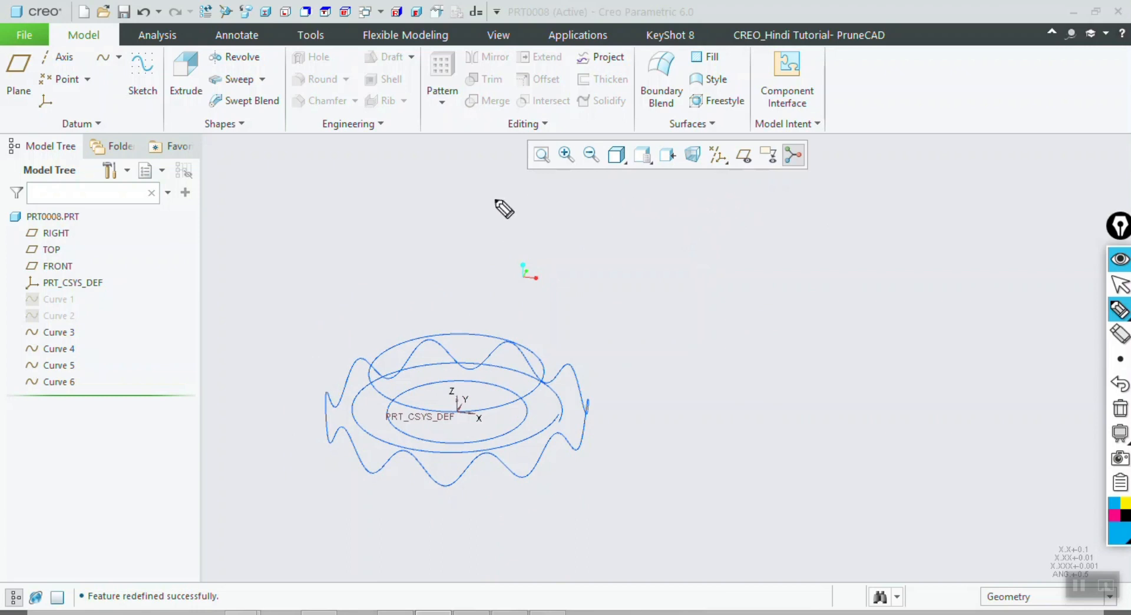
mouse_move(341, 177)
left_mouse_down()
mouse_move(387, 202)
mouse_move(645, 205)
left_mouse_up()
mouse_move(774, 193)
left_mouse_down()
mouse_move(775, 212)
mouse_move(820, 197)
mouse_move(902, 195)
mouse_move(895, 207)
mouse_move(952, 189)
mouse_move(949, 212)
mouse_move(962, 189)
mouse_move(960, 219)
left_mouse_up()
mouse_move(782, 270)
left_mouse_down()
mouse_move(775, 252)
mouse_move(909, 277)
mouse_move(967, 253)
mouse_move(969, 288)
left_mouse_up()
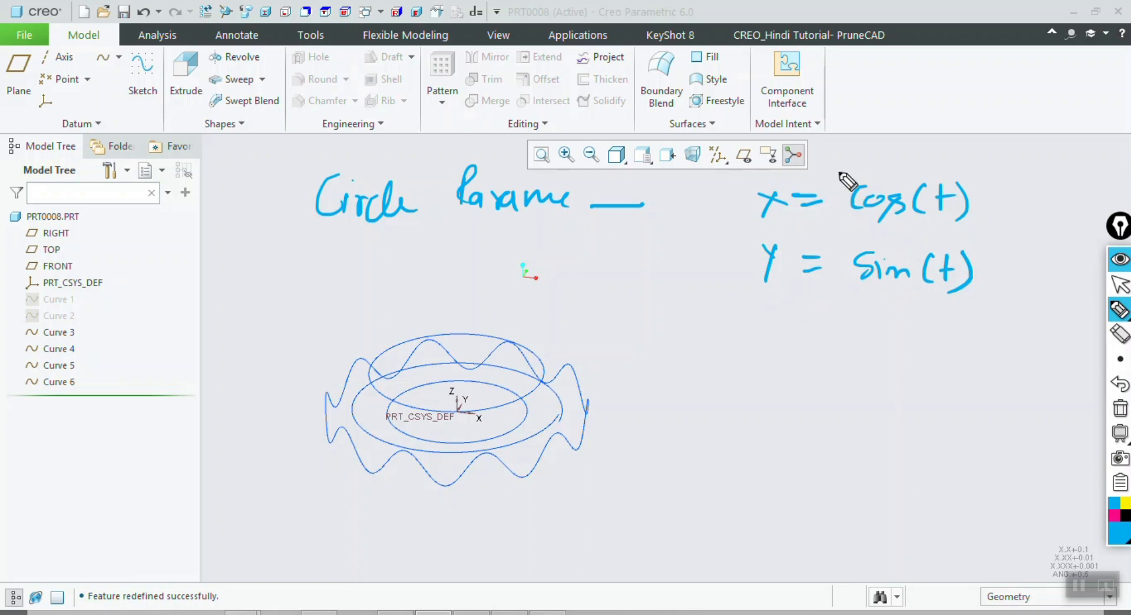
mouse_move(832, 149)
left_mouse_down()
mouse_move(830, 170)
mouse_move(839, 166)
left_mouse_up()
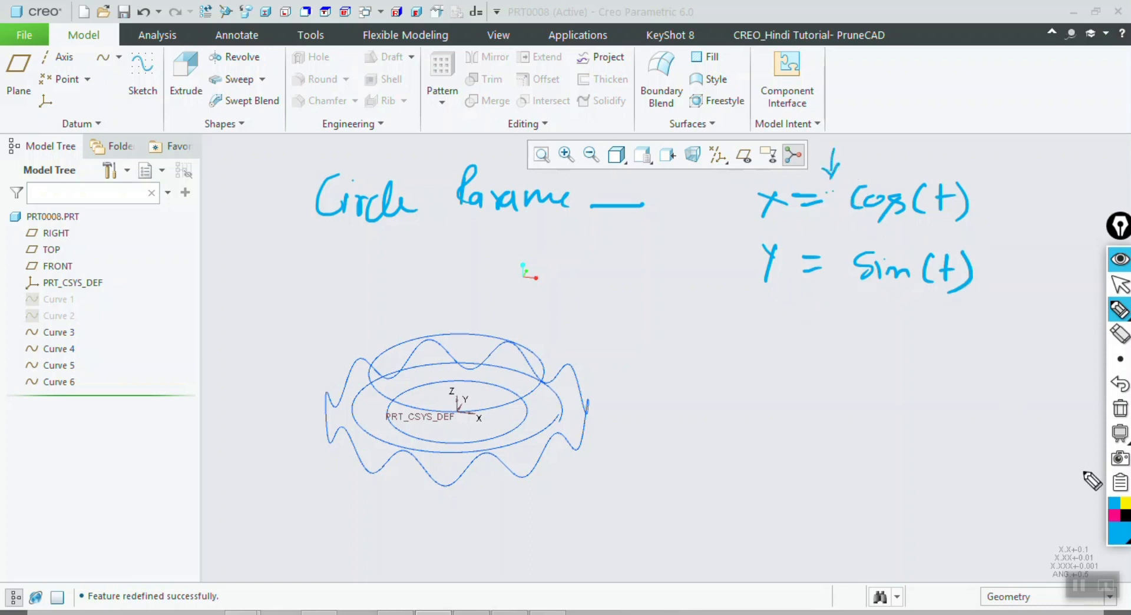
Switch the annotation ink to magenta and add the radius factor R* before cos(t) and sin(t)
left_click(1115, 523)
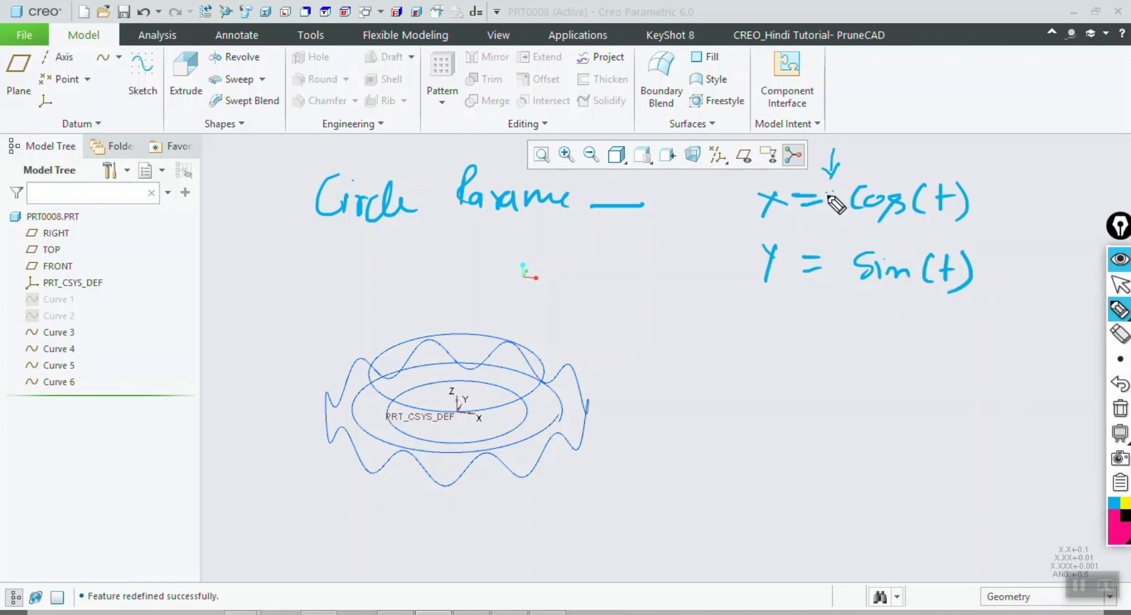
mouse_move(830, 188)
left_mouse_down()
mouse_move(827, 213)
mouse_move(848, 210)
left_mouse_up()
left_click_drag(848, 202, 841, 210)
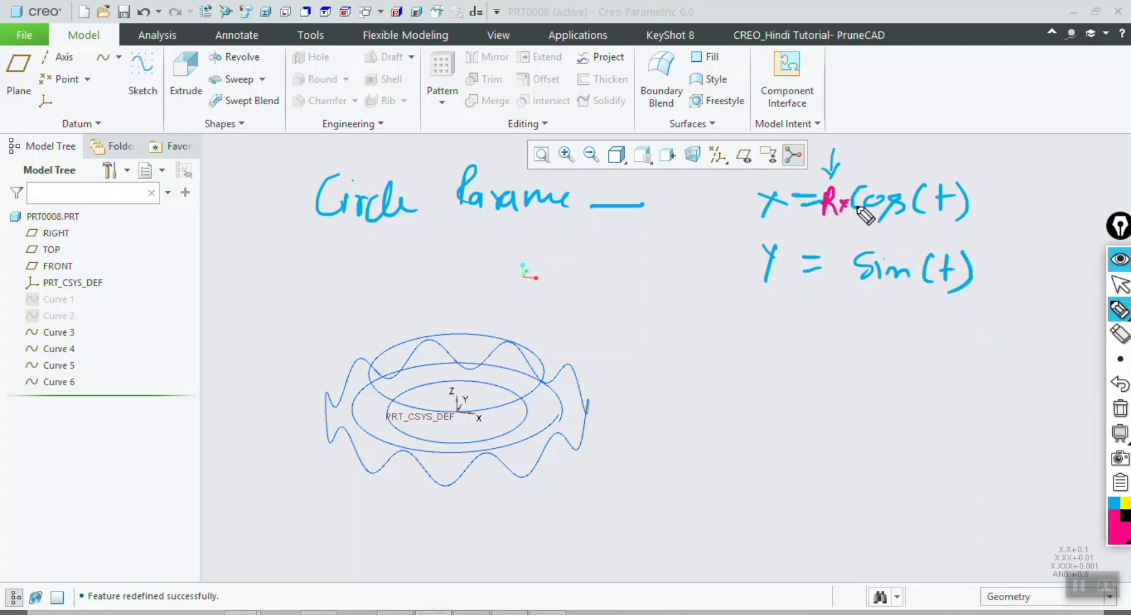
mouse_move(824, 251)
left_mouse_down()
mouse_move(824, 282)
mouse_move(847, 273)
left_mouse_up()
mouse_move(847, 263)
left_mouse_down()
mouse_move(840, 273)
mouse_move(849, 267)
left_mouse_up()
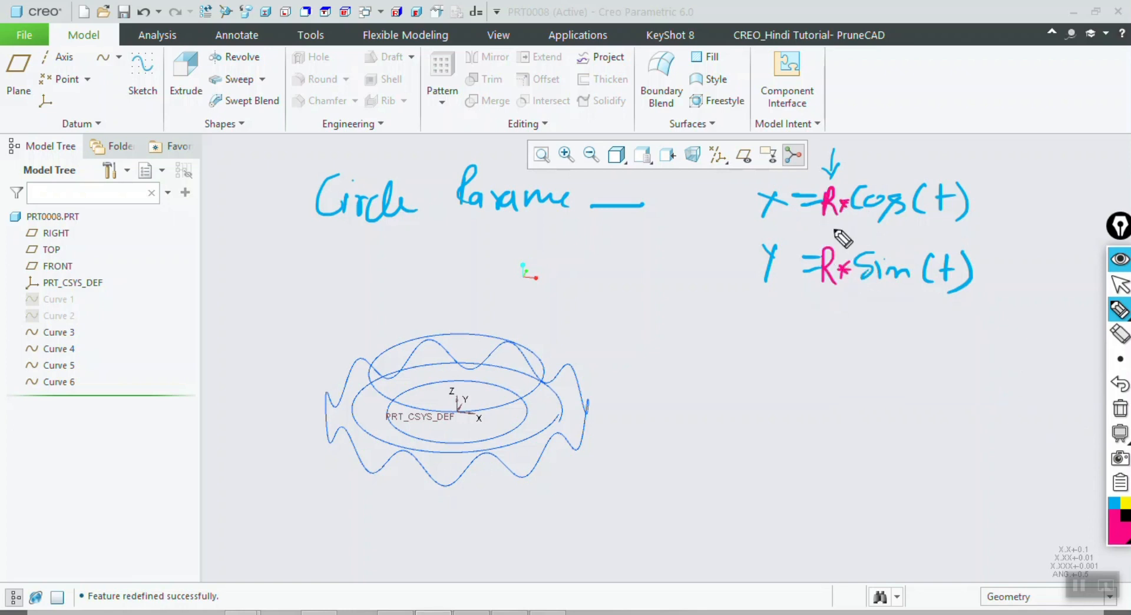
Mark 1 above and 2 below the handwritten equations, and sketch an ellipse and a circle beneath them
left_click(867, 134)
left_click_drag(846, 319, 864, 331)
left_click_drag(959, 355, 932, 364)
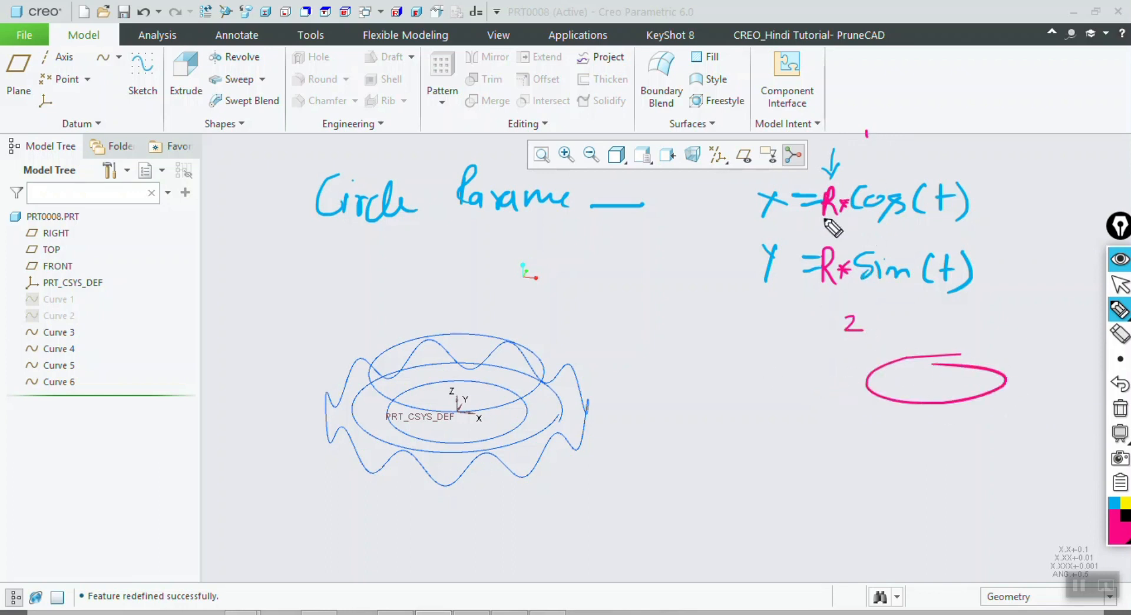
mouse_move(771, 347)
left_mouse_down()
mouse_move(812, 382)
mouse_move(754, 360)
left_mouse_up()
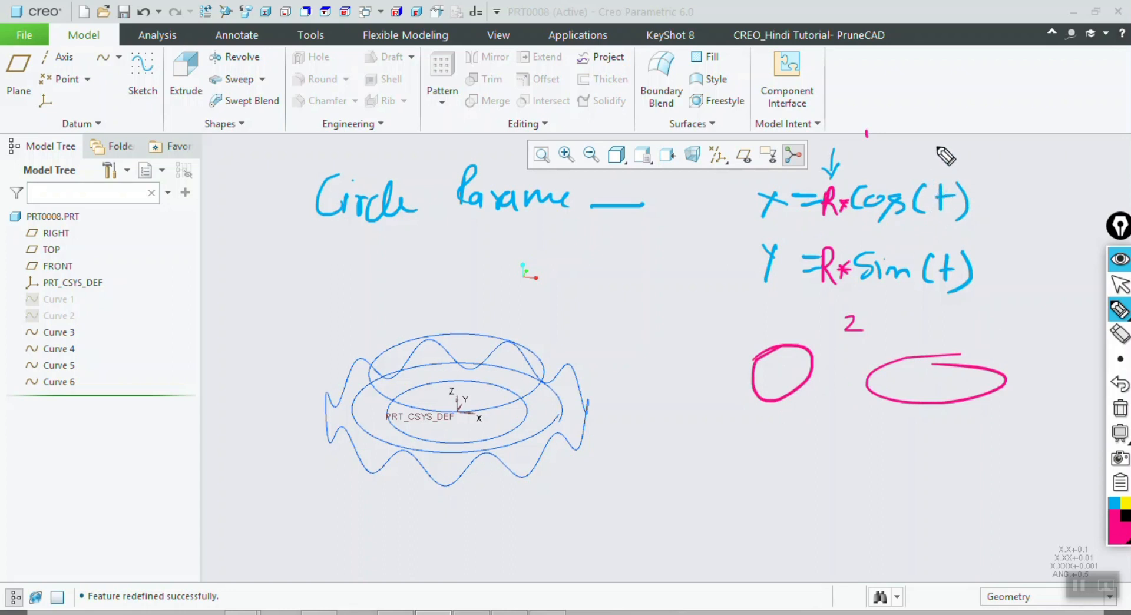
Handwrite 360 x t above the equations, with the parameter range 0 — 1, the number 2 and a column of angles starting 0, 180
mouse_move(932, 146)
left_mouse_down()
mouse_move(935, 162)
mouse_move(1014, 161)
left_mouse_up()
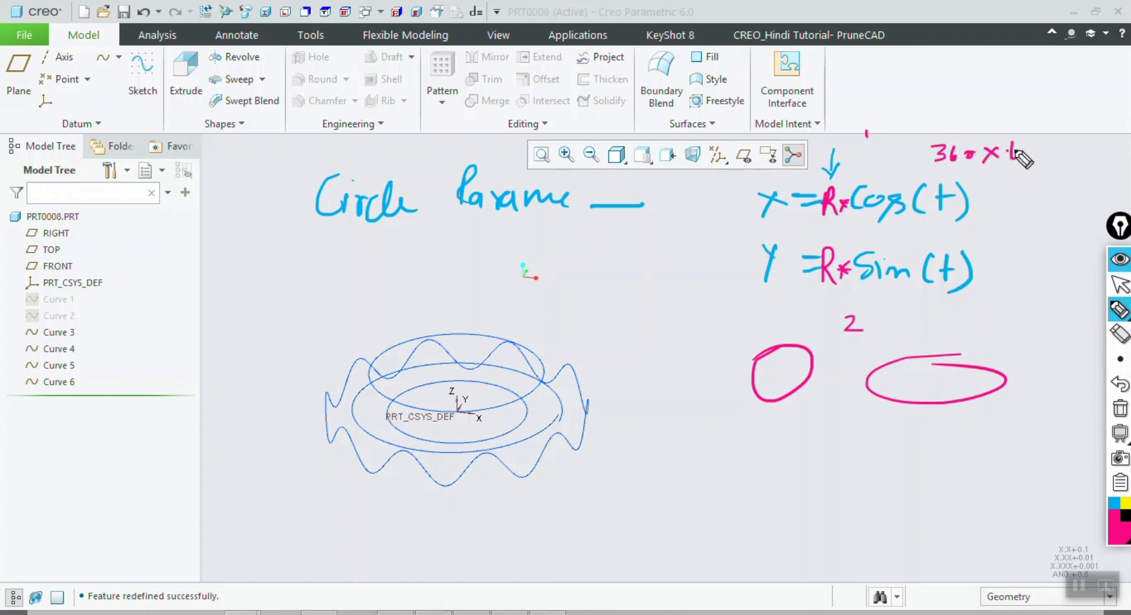
left_click_drag(931, 77, 933, 81)
left_click_drag(954, 91, 998, 96)
left_click_drag(1061, 79, 1069, 94)
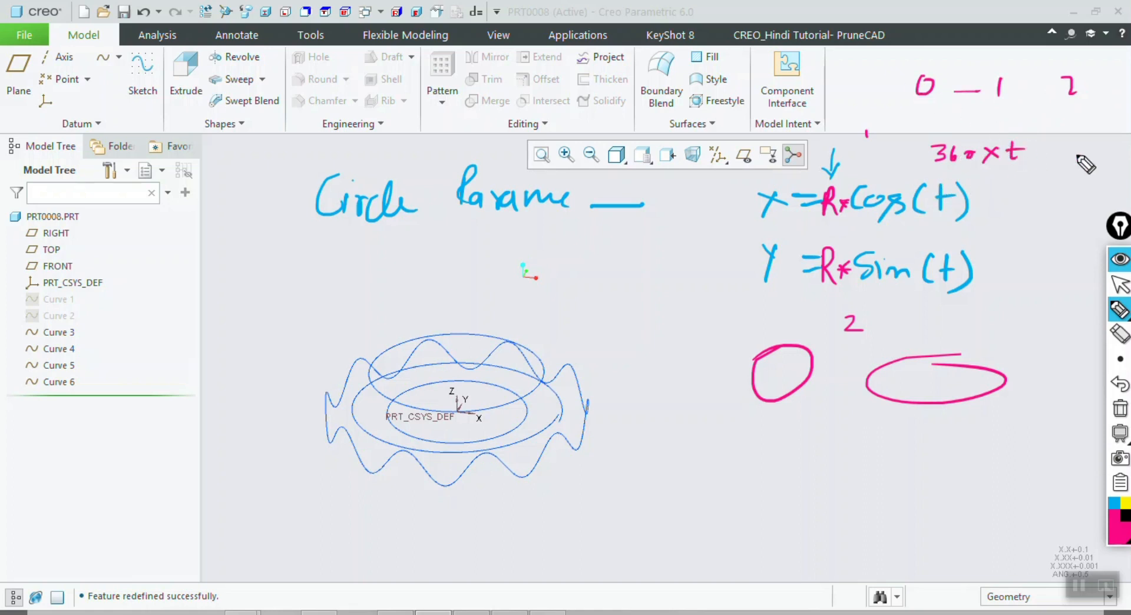
mouse_move(1082, 144)
left_mouse_down()
mouse_move(1058, 181)
mouse_move(1086, 169)
mouse_move(1066, 205)
left_mouse_up()
mouse_move(1071, 195)
left_mouse_down()
mouse_move(1074, 206)
mouse_move(1087, 202)
left_mouse_up()
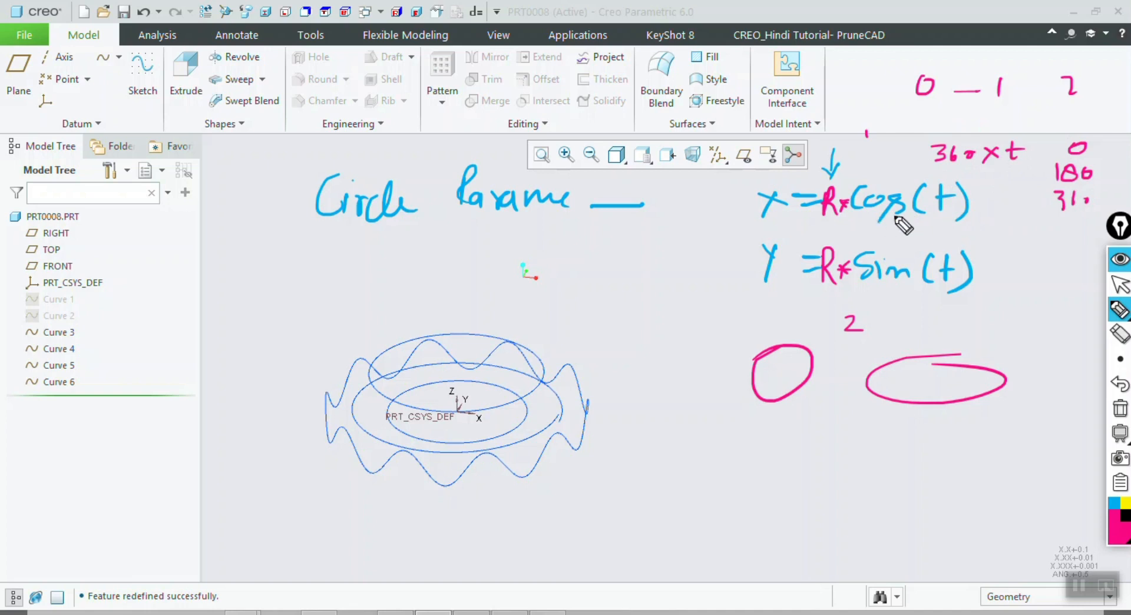
Underline cos(t) and x in the handwritten x equation and leave annotation drawing mode
left_click_drag(869, 220, 951, 216)
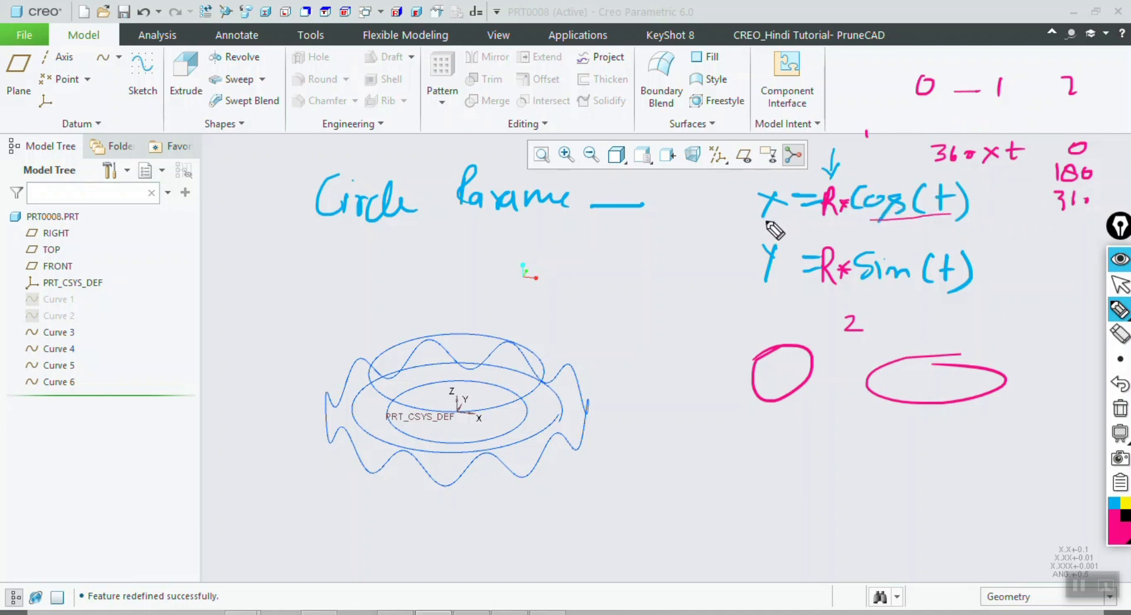
left_click_drag(762, 222, 792, 220)
mouse_move(1111, 321)
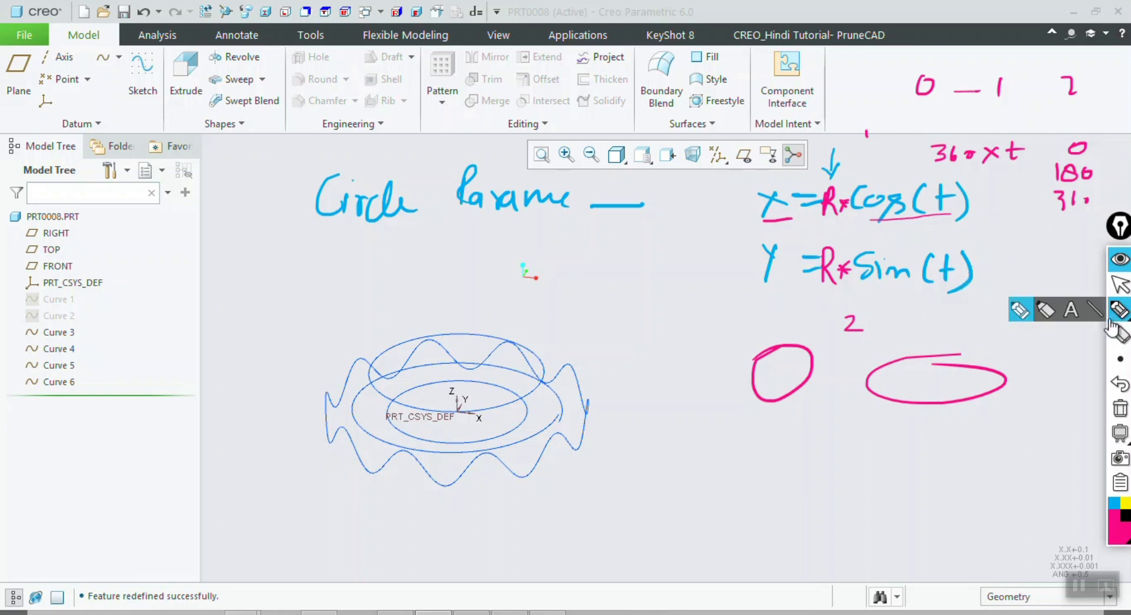
left_click(1116, 284)
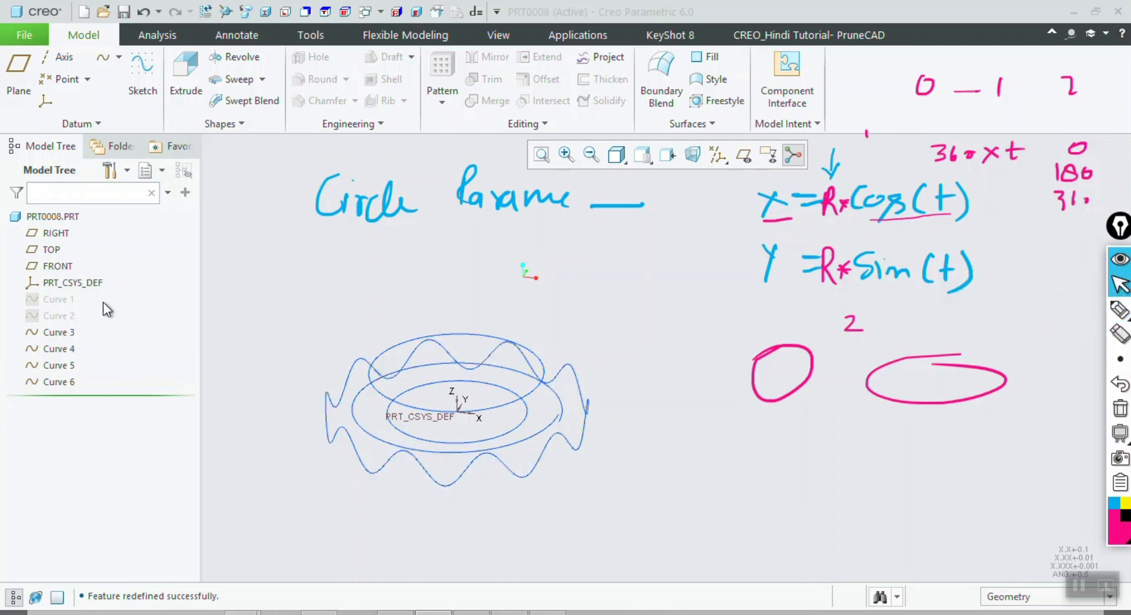
Start a Curve from Equation and reference the PRT_CSYS_DEF coordinate system
left_click(119, 62)
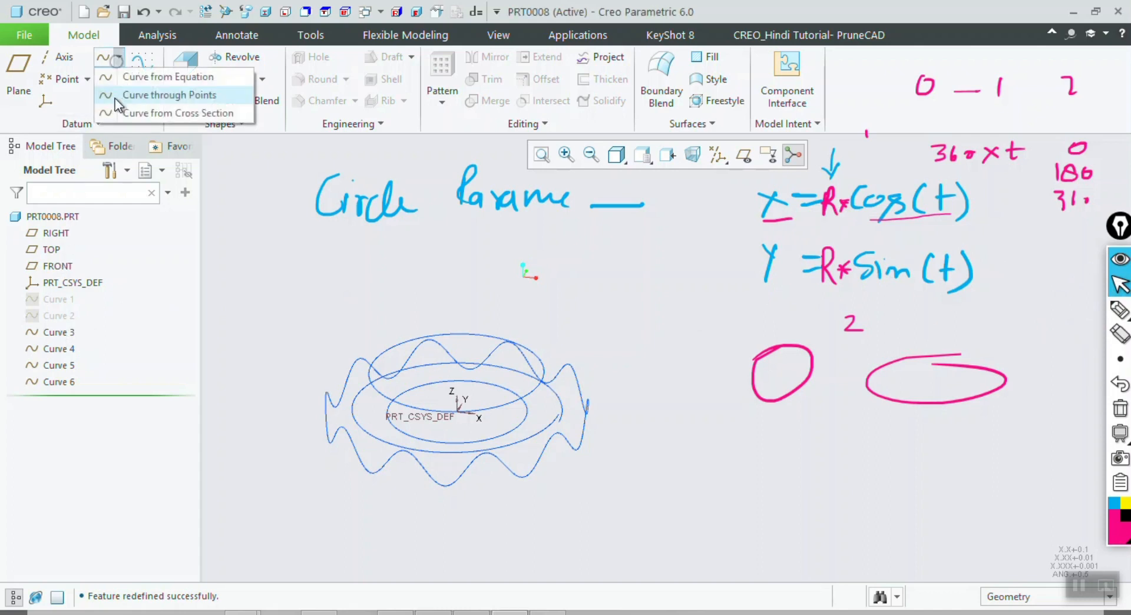
left_click(161, 79)
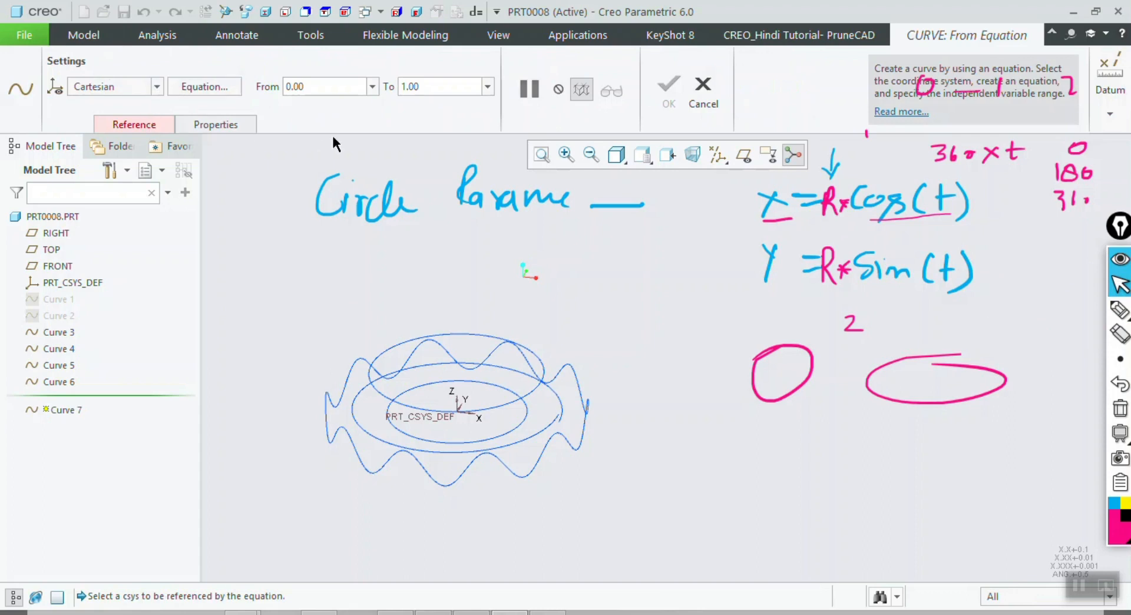
left_click(141, 124)
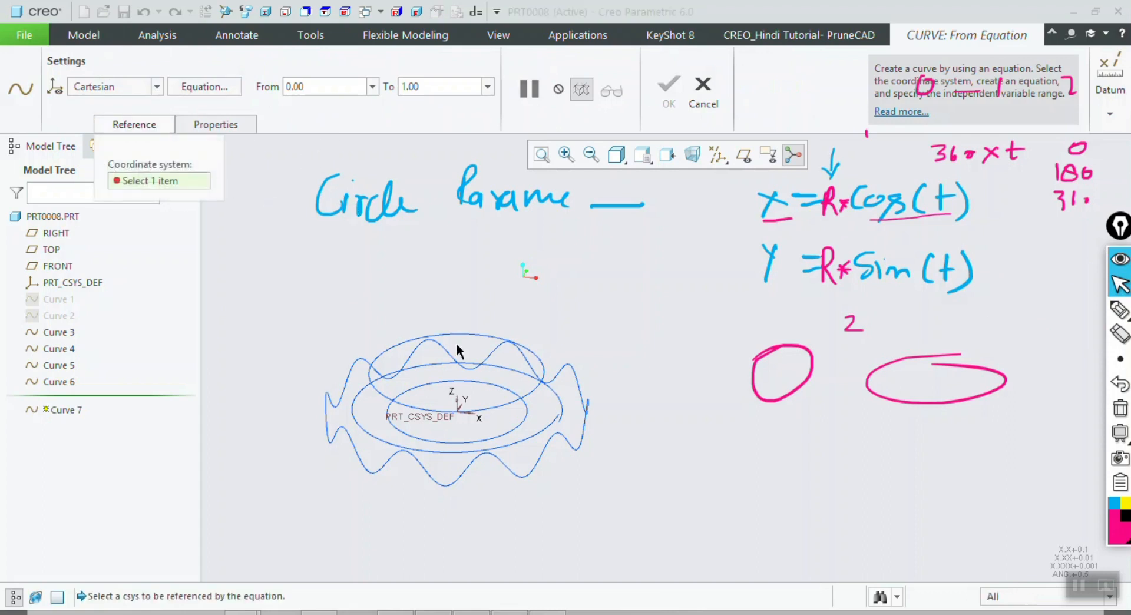
left_click(426, 412)
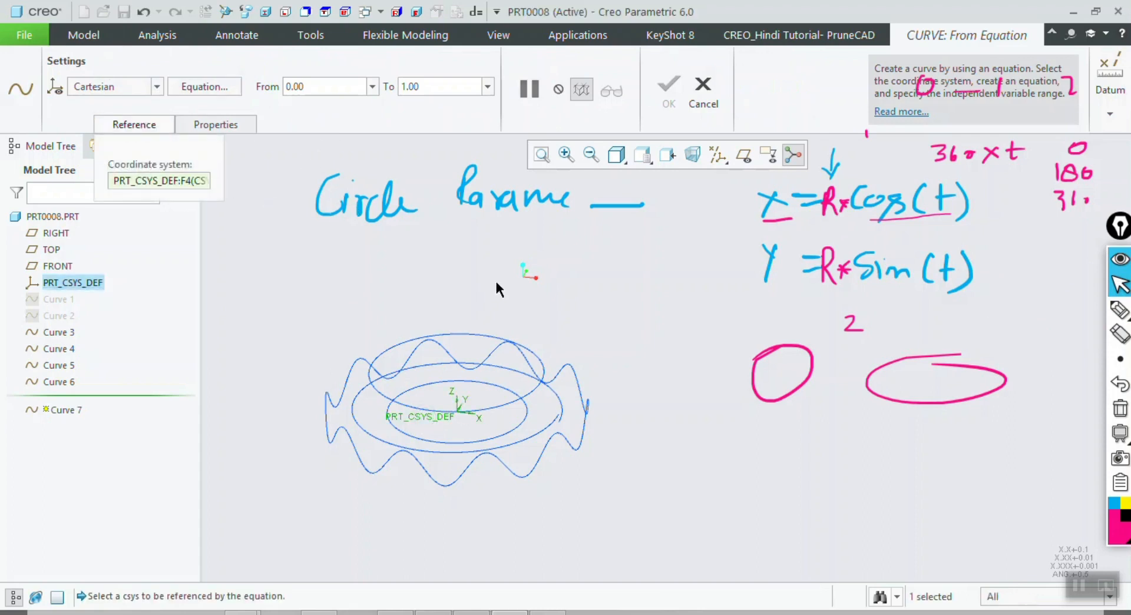
Define the curve's Cartesian equation as r=5, x=r*cos(360*t) and y=r*sin(360*t)
left_click(202, 87)
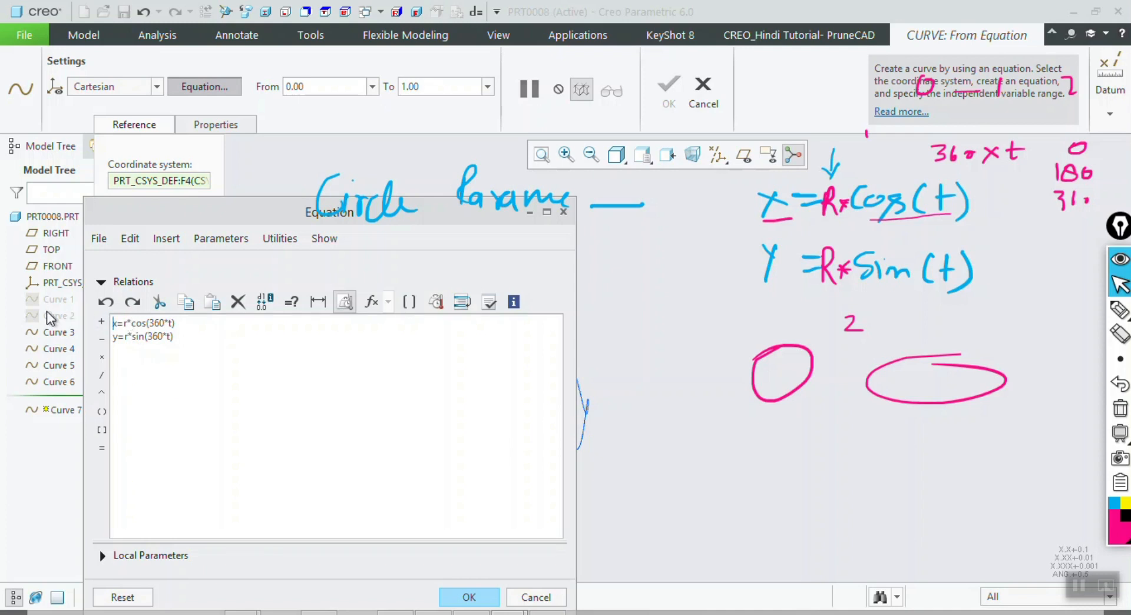
key("Return")
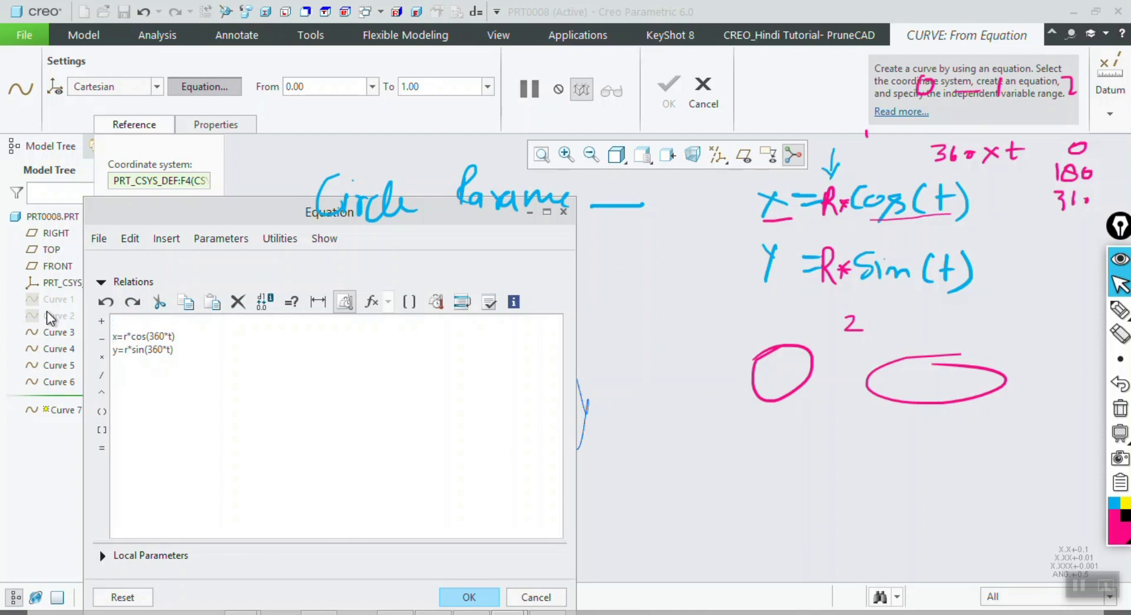
type("r=5")
left_click(466, 596)
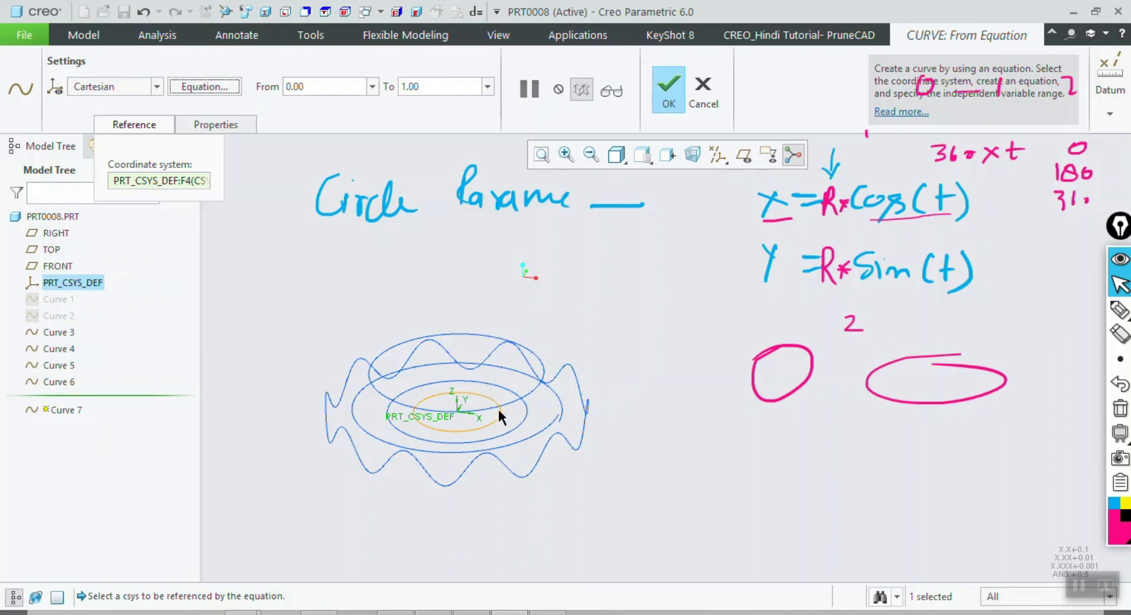
Change the radius in the curve's equation to r=6
mouse_move(494, 377)
middle_mouse_down()
mouse_move(479, 424)
mouse_move(491, 392)
mouse_move(454, 411)
middle_mouse_up()
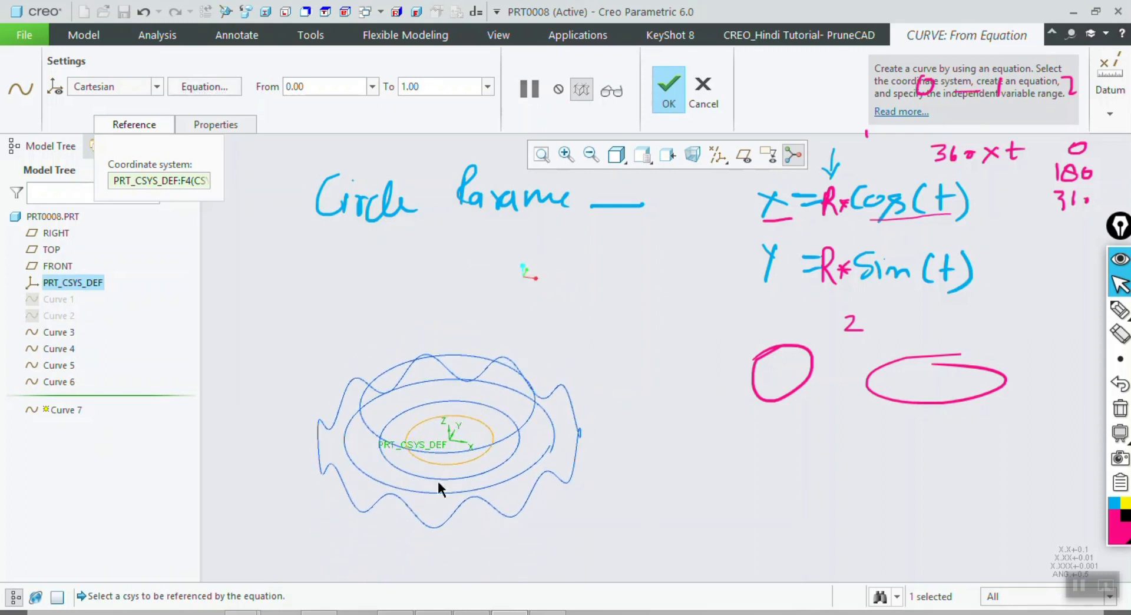
left_click(207, 86)
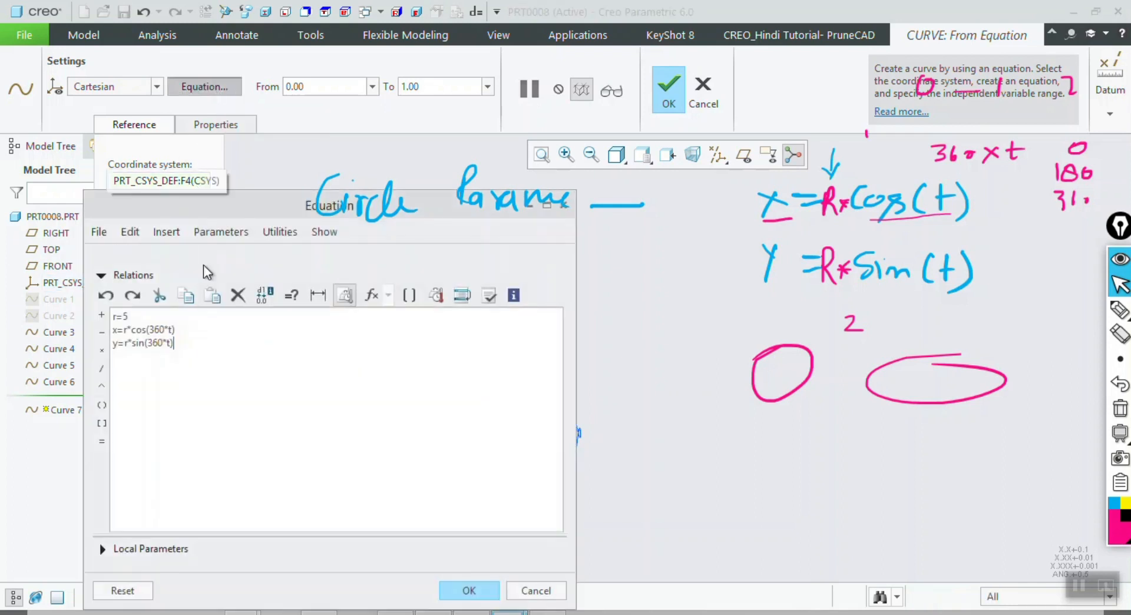
left_click_drag(124, 321, 137, 321)
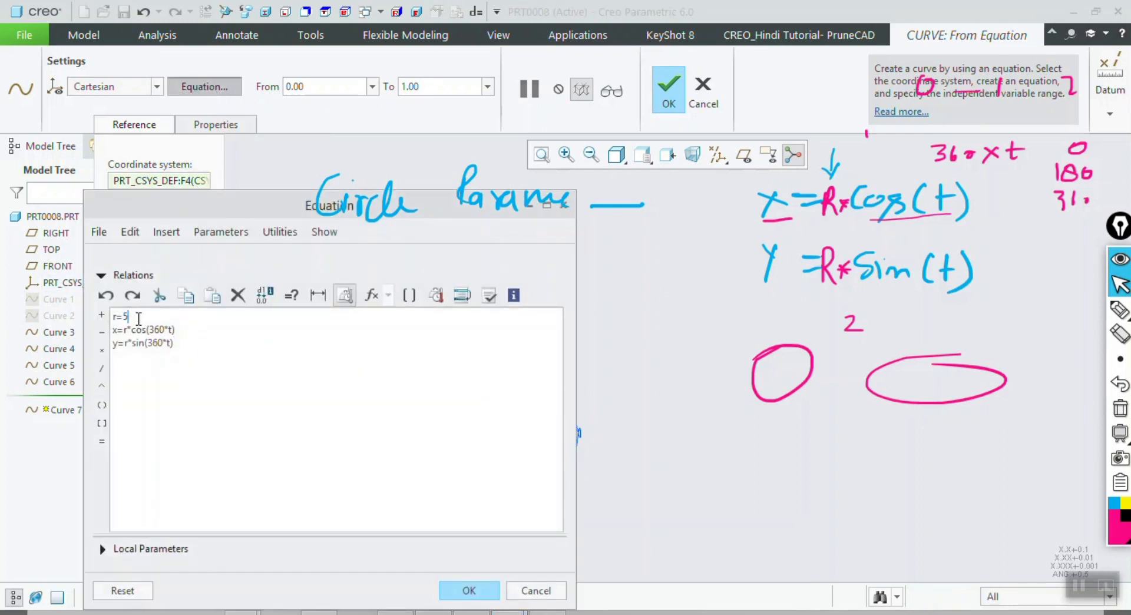
key("BackSpace")
type("6")
left_click(469, 590)
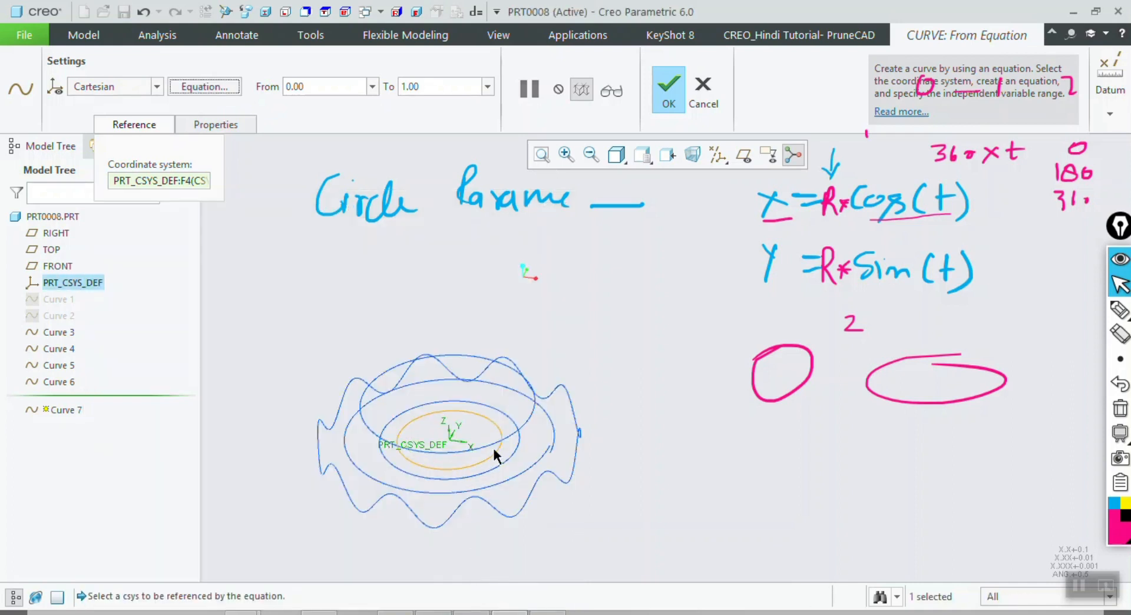
Change the radius in the curve's equation to r=1
left_click(210, 88)
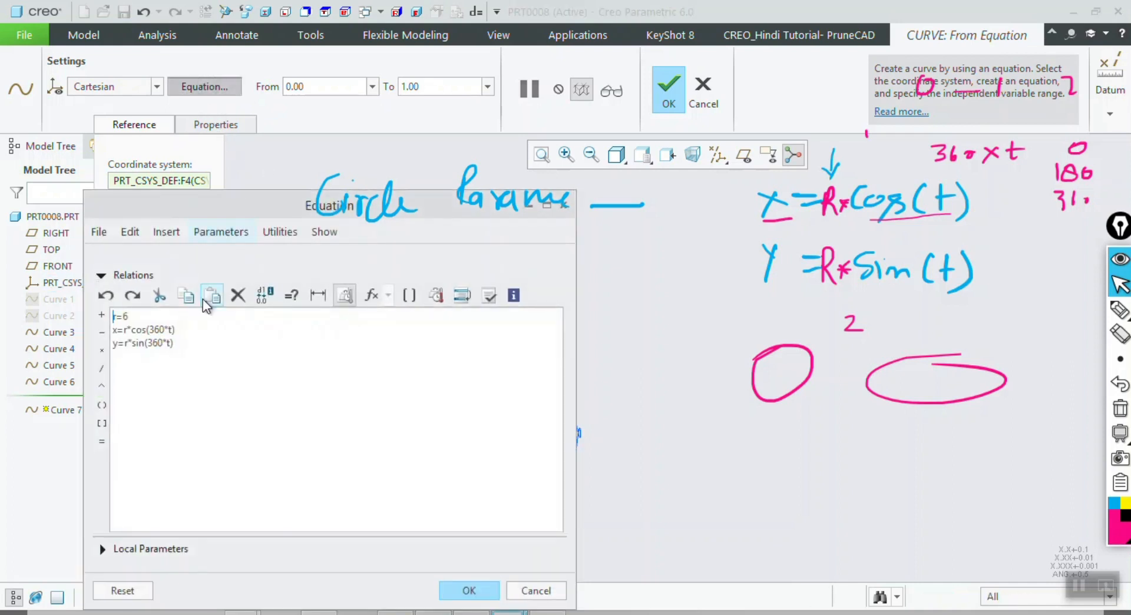
key("BackSpace")
type("4")
left_click(467, 590)
mouse_move(444, 443)
middle_mouse_down()
mouse_move(455, 474)
mouse_move(451, 448)
middle_mouse_up()
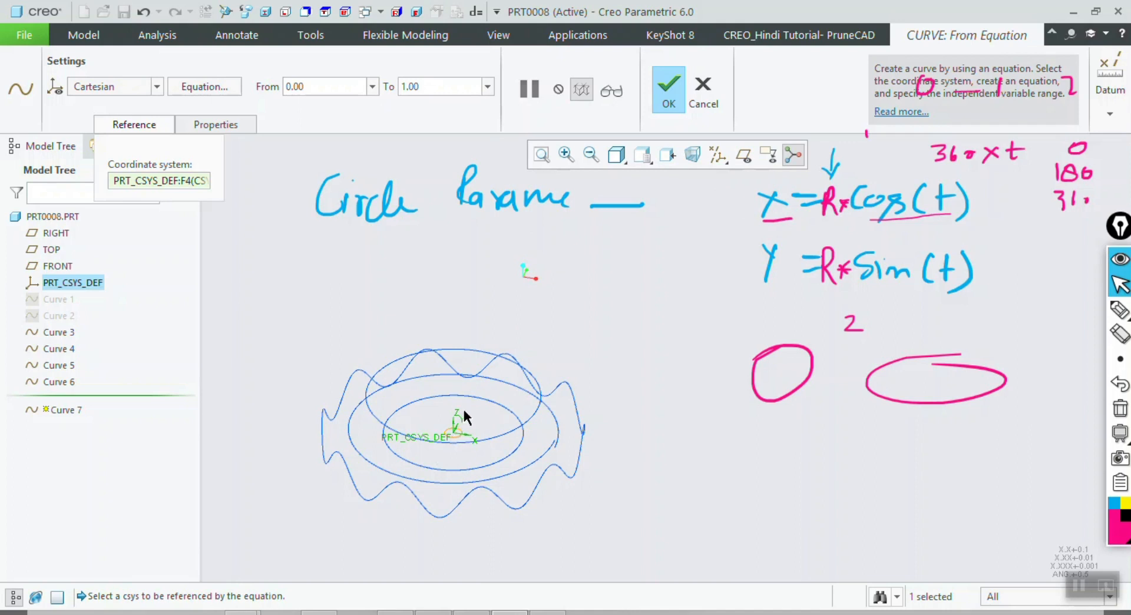
Set the upper limit of the curve's parameter range to 0.5 and the radius in its equation to r=5
double_click(438, 93)
type(".5")
key("Return")
left_click(226, 87)
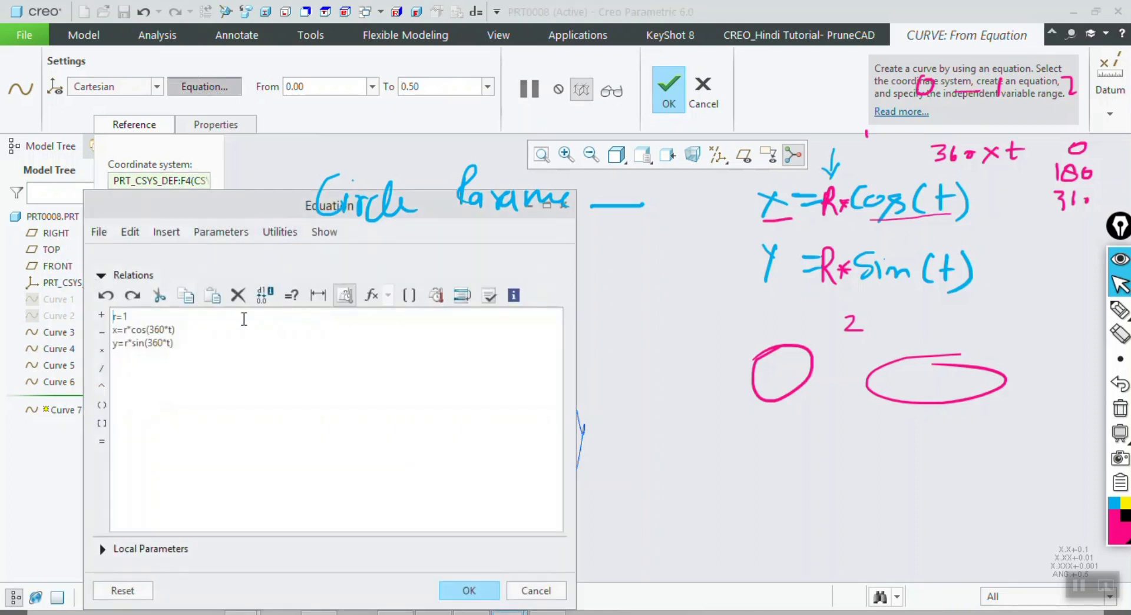
left_click(148, 318)
key("BackSpace")
type("5")
left_click(474, 585)
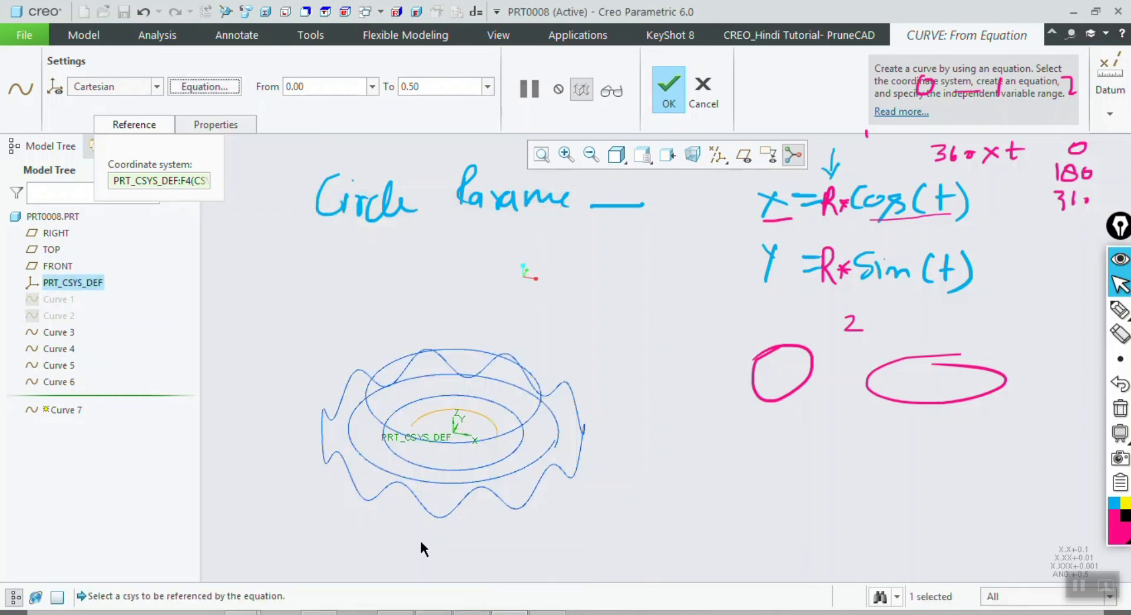
scroll(519, 318, "up", 2)
scroll(489, 371, "down", 4)
middle_click_drag(464, 378, 475, 453)
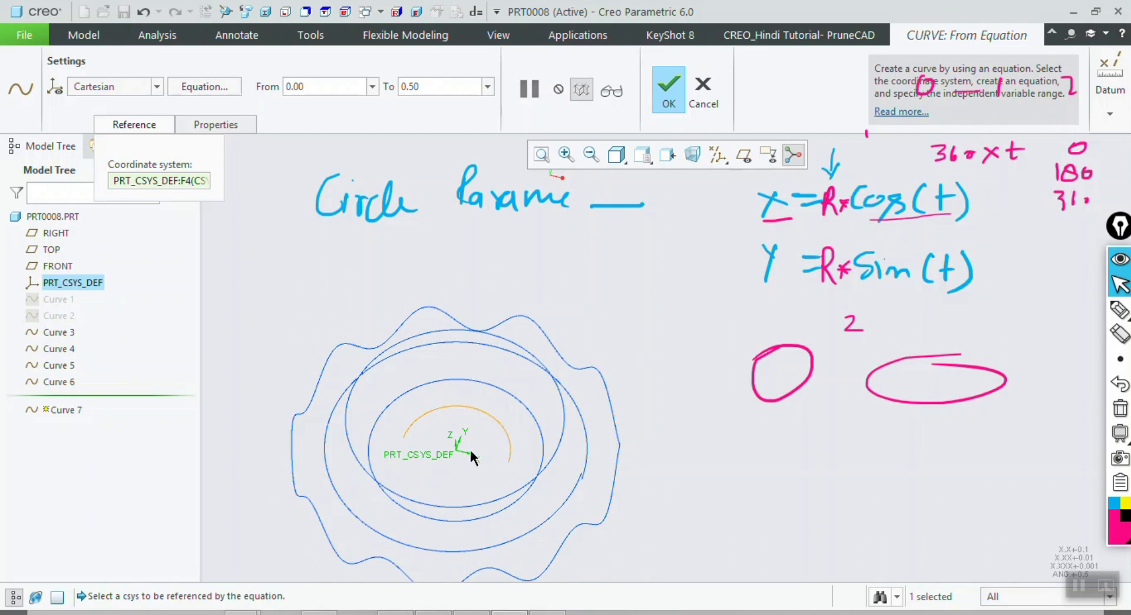
Try upper parameter limits of 1, 2 and 3 for the curve, and return the limit to 1
left_click(431, 91)
type("1")
key("Return")
type("2")
key("Return")
type("3")
key("Return")
left_click_drag(420, 87, 401, 87)
key("BackSpace")
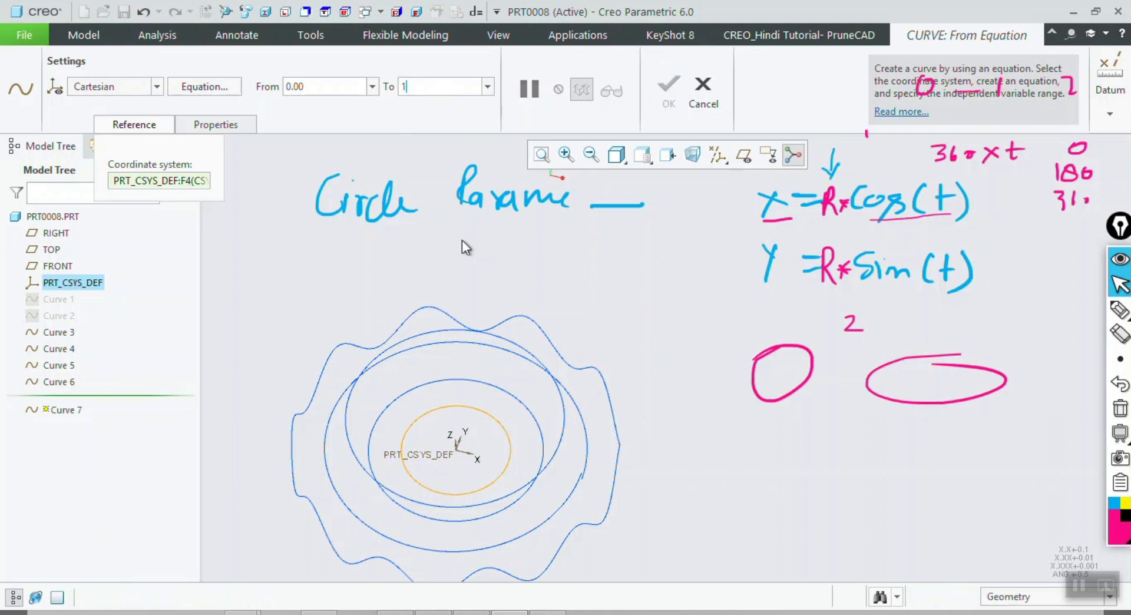
type("1")
key("Return")
Add the line z=2 to the curve's equation to offset the circle along Z
left_click(199, 86)
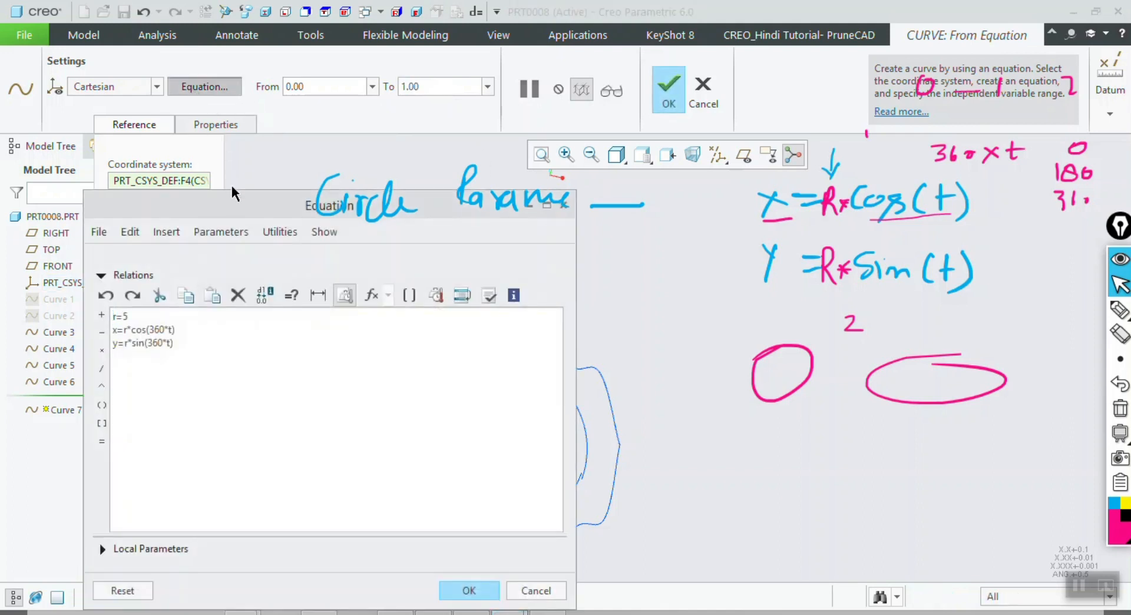
left_click(172, 341)
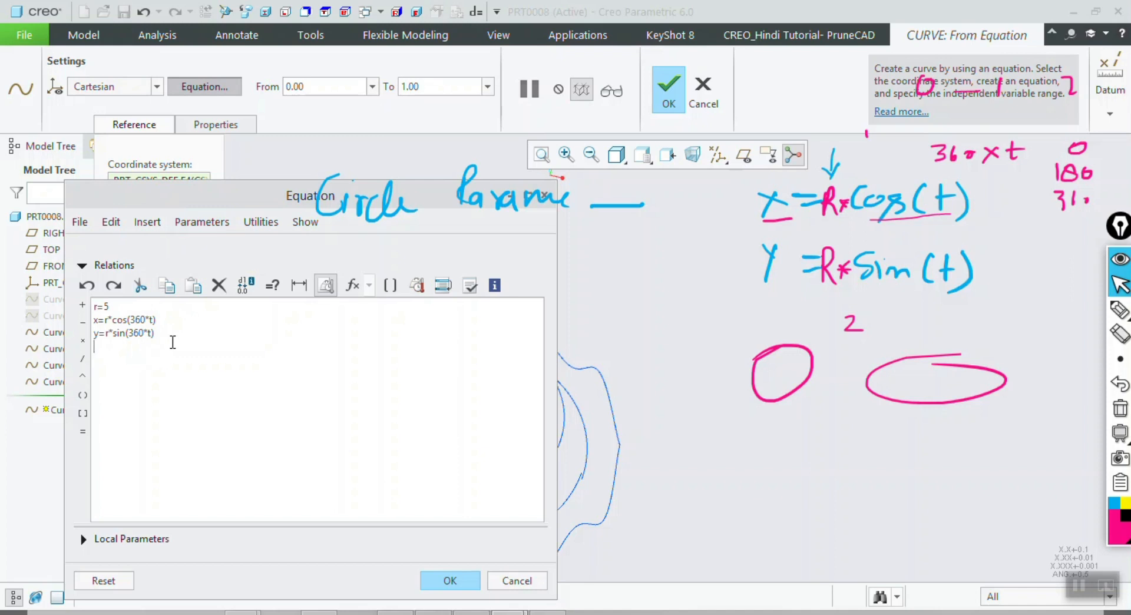
key("Return")
type("z=2")
left_click(433, 577)
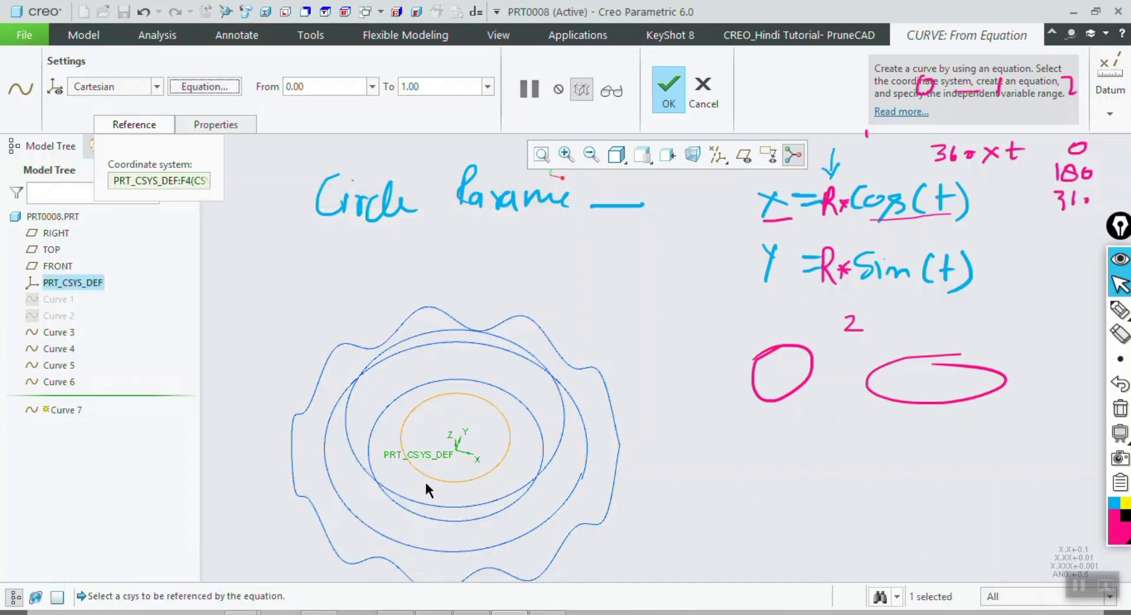
middle_click_drag(454, 472, 428, 394)
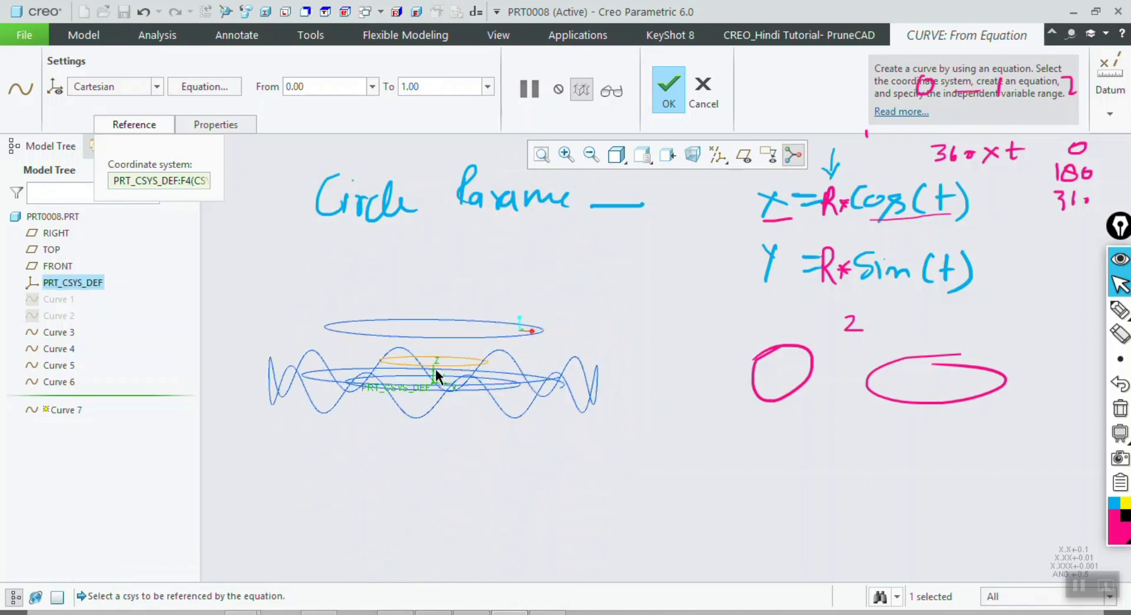
Change the Z offset in the curve's equation to z=8
left_click(202, 87)
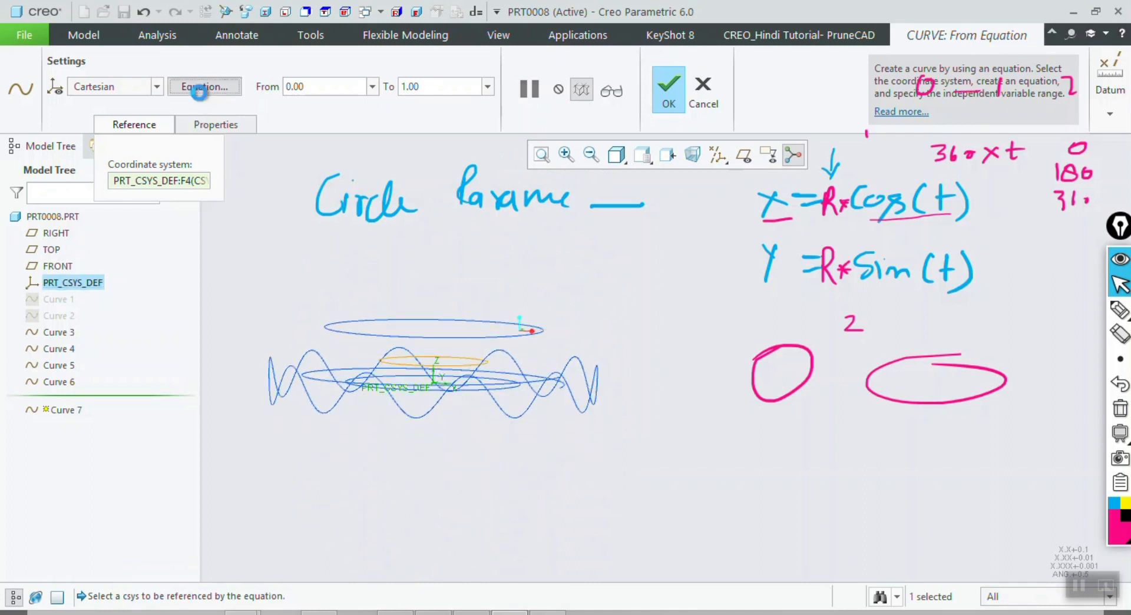
left_click_drag(105, 347, 117, 345)
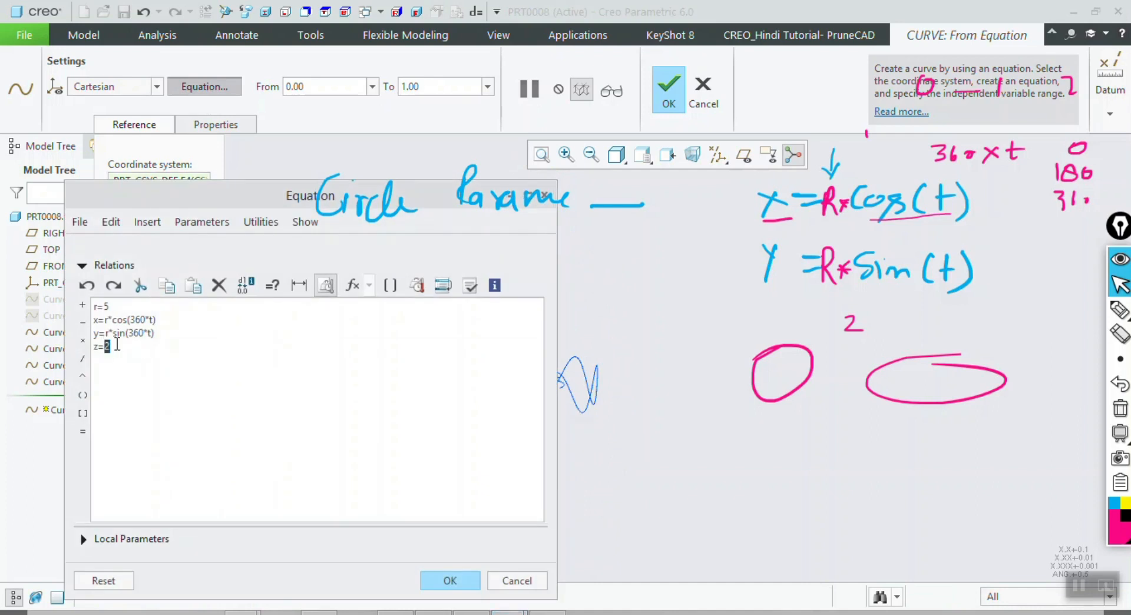
type("8")
left_click(434, 580)
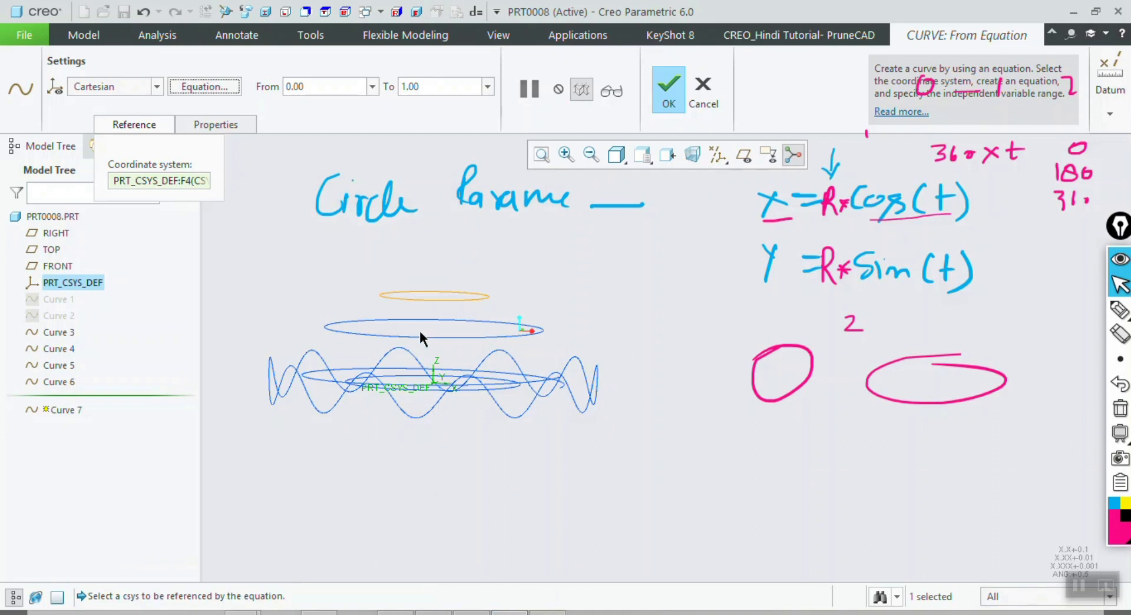
Set the Z offset in the curve's equation back to z=2
left_click(204, 86)
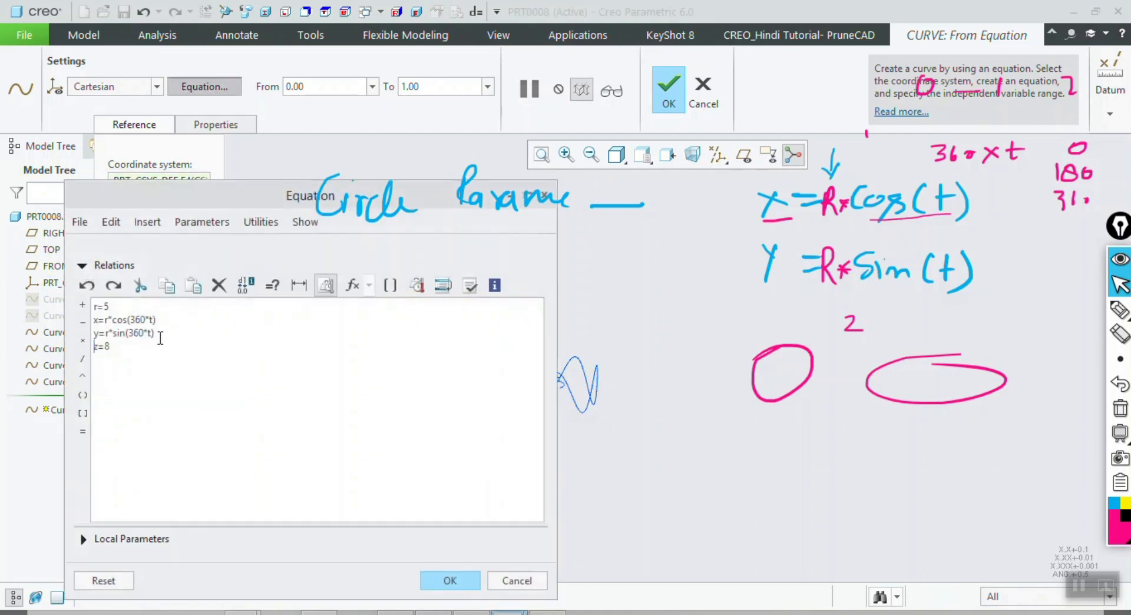
left_click_drag(105, 346, 114, 348)
type("2")
left_click(450, 580)
scroll(419, 401, "down", 2)
mouse_move(418, 401)
middle_mouse_down()
mouse_move(390, 429)
mouse_move(404, 409)
middle_mouse_up()
scroll(519, 394, "up", 3)
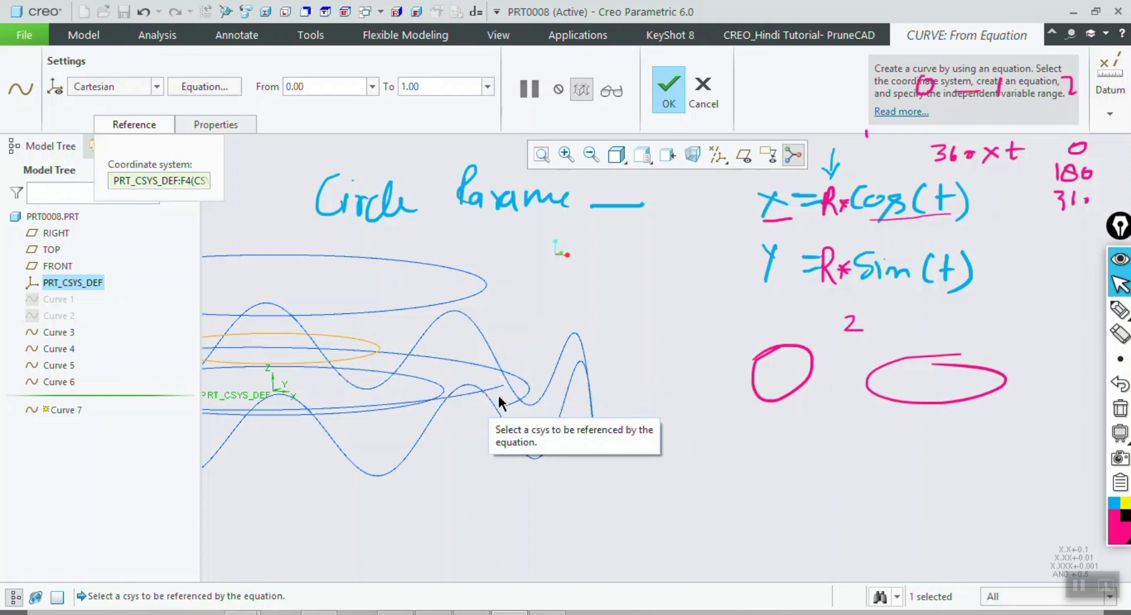
middle_click_drag(514, 384, 526, 422)
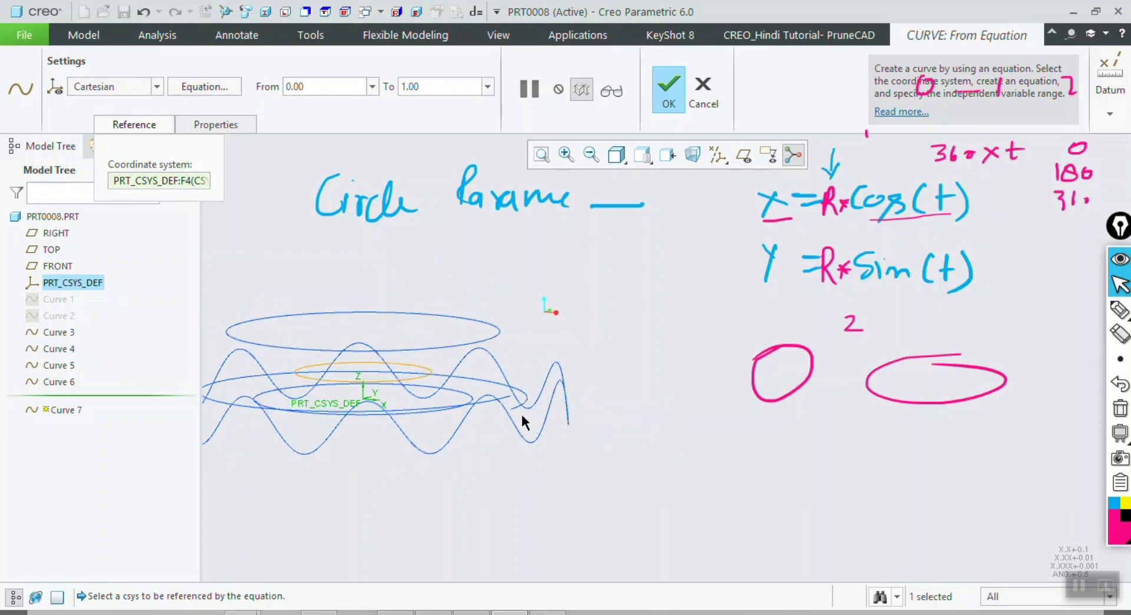
Change the Z expression in the curve's equation to z=2*t so the curve rises as a helix
left_click(192, 91)
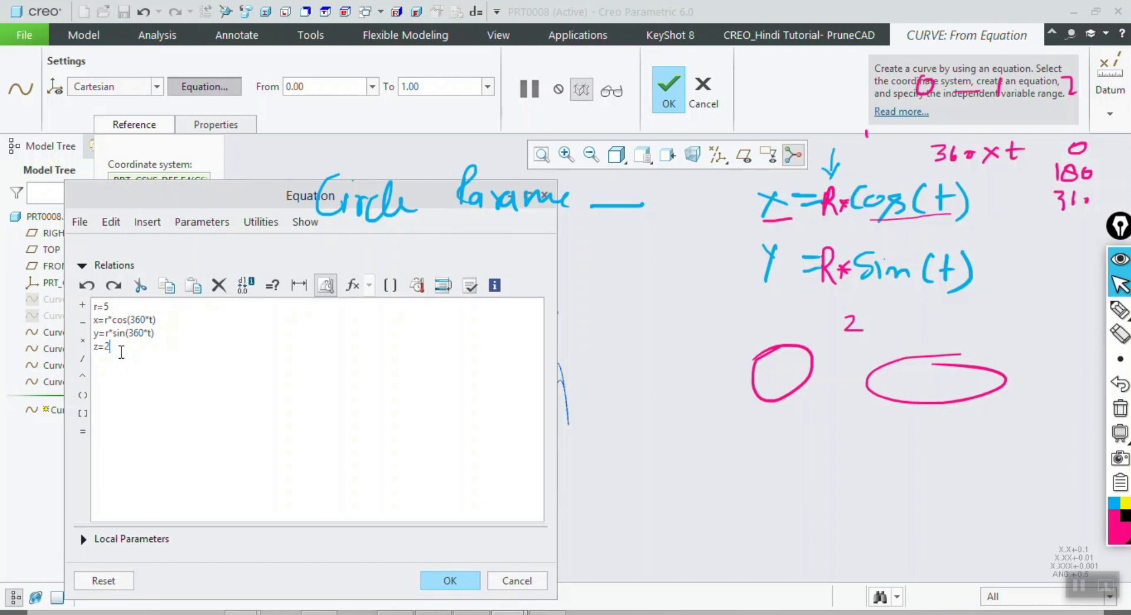
type("*t")
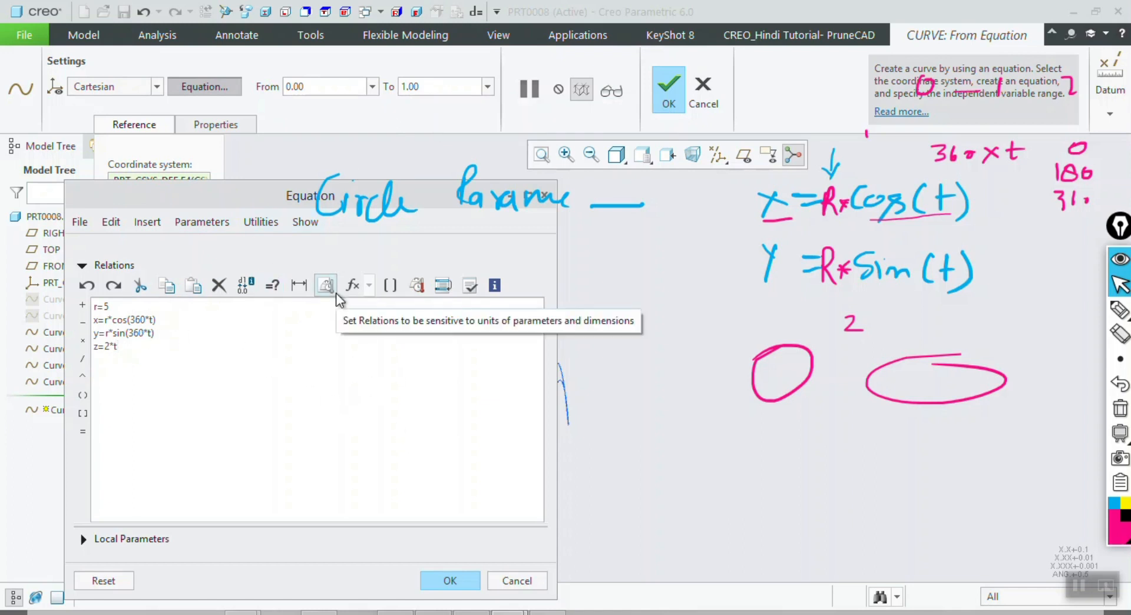
left_click(462, 580)
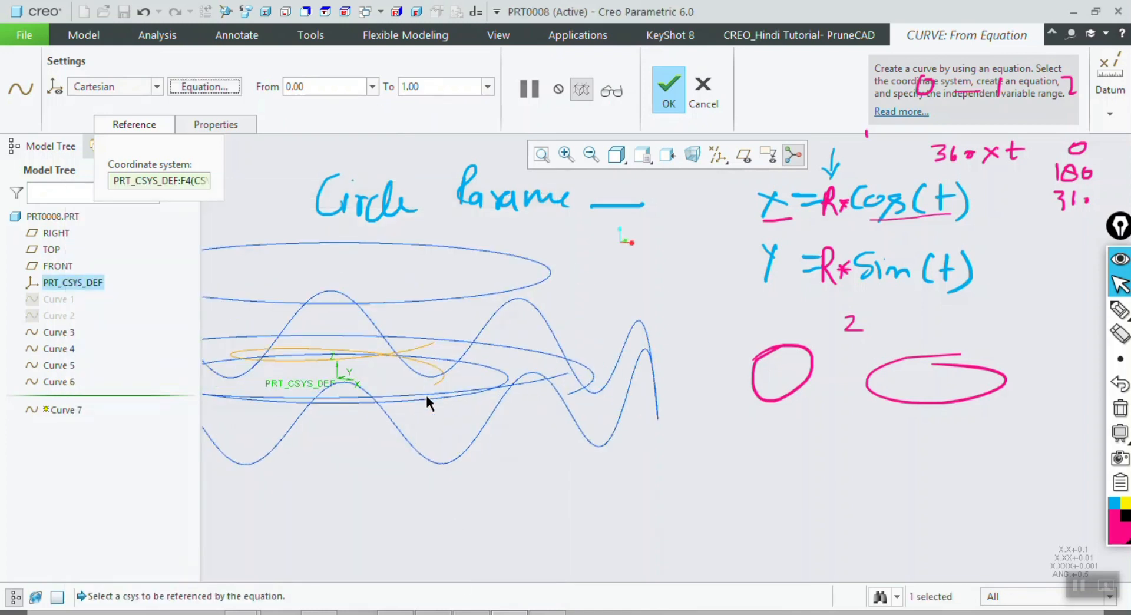
scroll(439, 350, "up", 1)
middle_click_drag(448, 368, 449, 383)
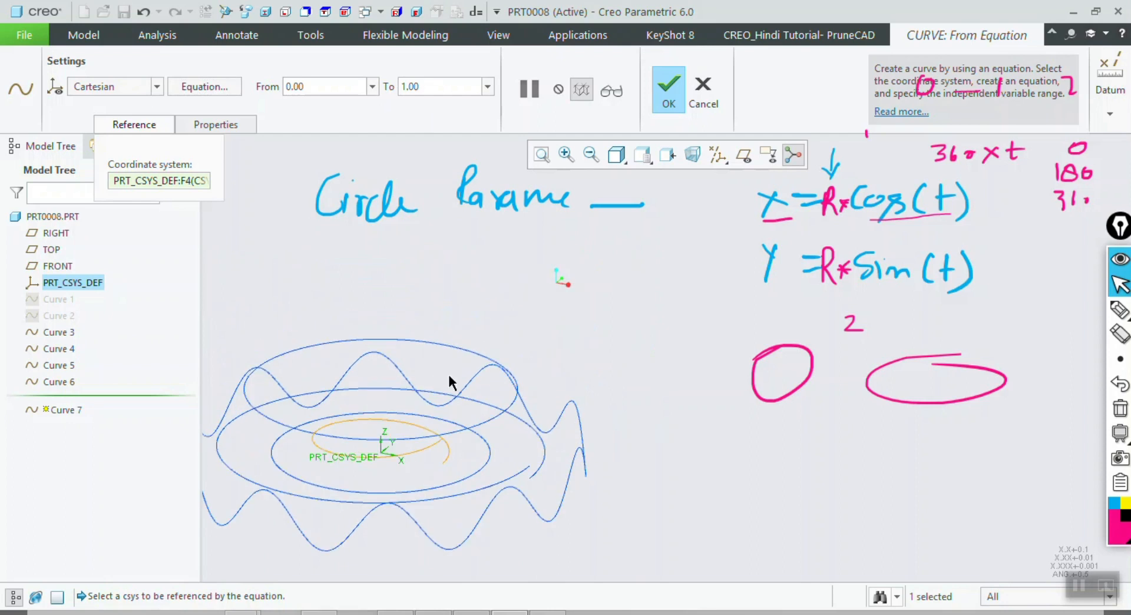
scroll(437, 444, "down", 1)
middle_click_drag(433, 446, 428, 461)
scroll(459, 451, "up", 2)
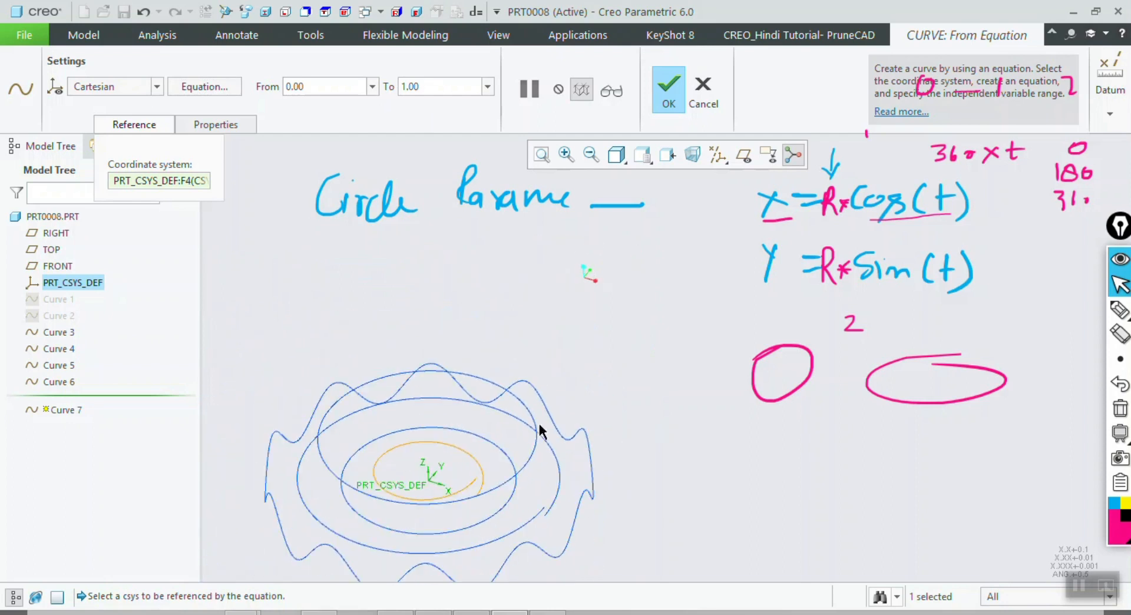
scroll(421, 506, "down", 3)
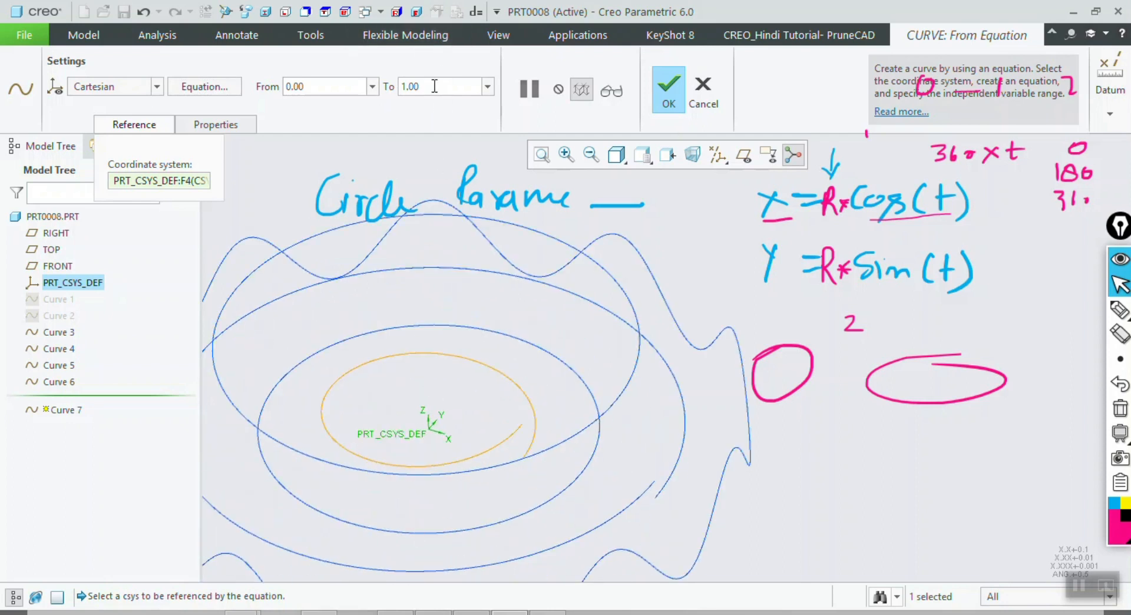
Raise the upper limit of the helix's parameter range to 2 and to 3
type("2")
key("Return")
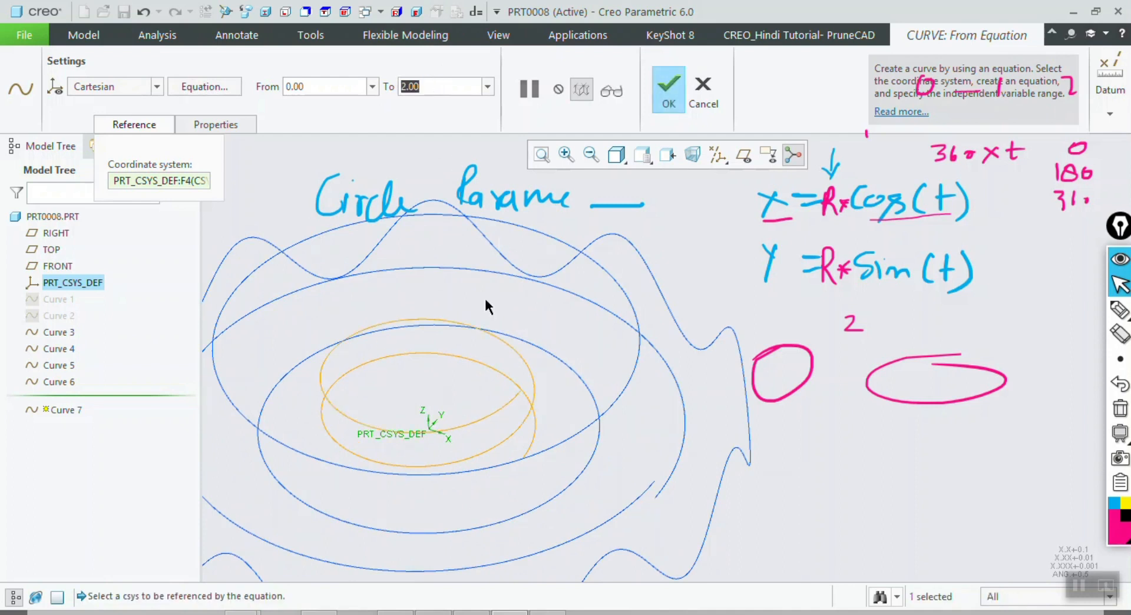
type("3")
key("Return")
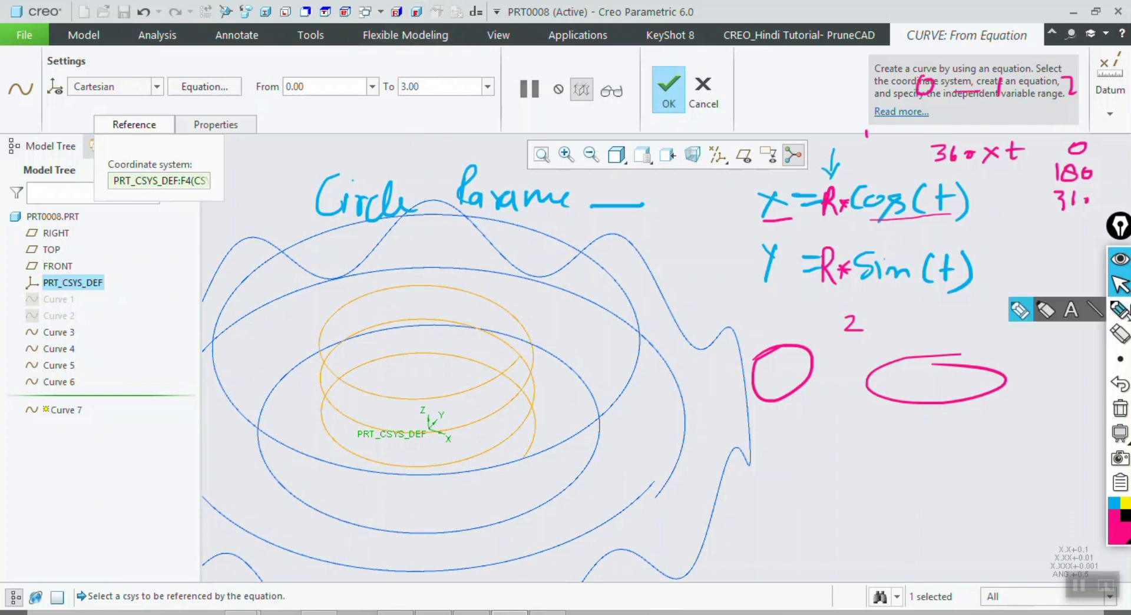
Clear the old annotations and handwrite cos(360×t) with ×3 and an underlined 1080° below it
mouse_move(1119, 309)
left_click(1022, 312)
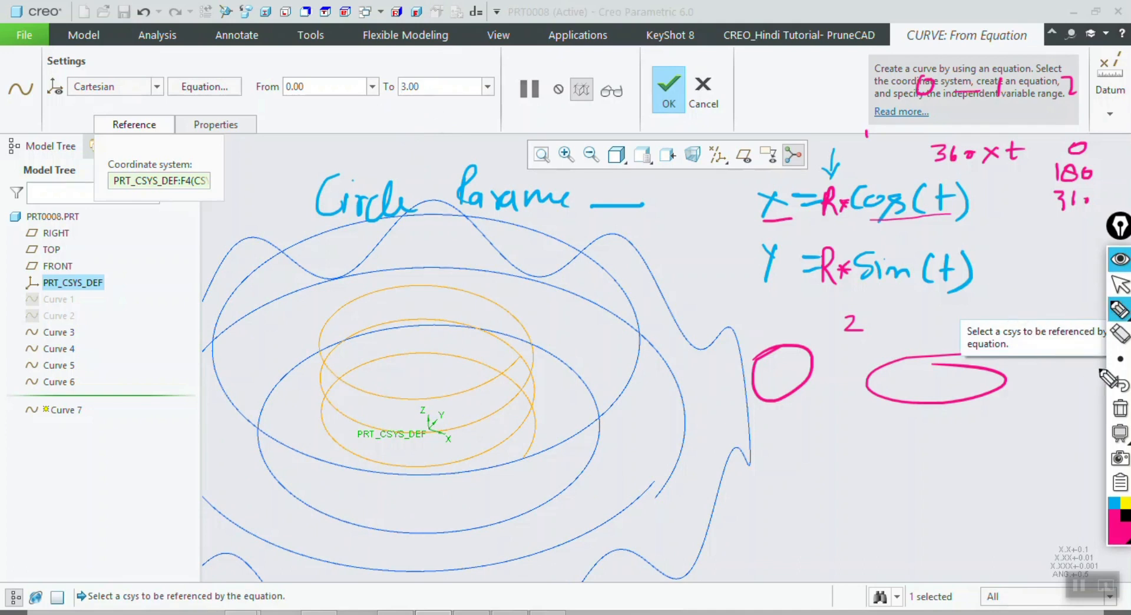
left_click(1119, 407)
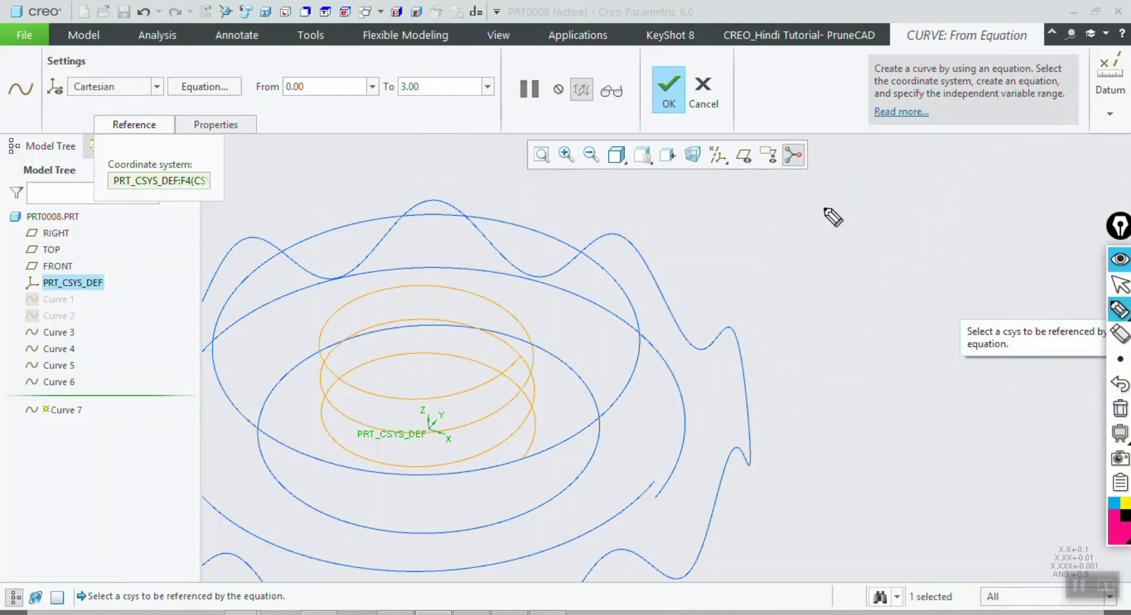
mouse_move(842, 203)
left_mouse_down()
mouse_move(853, 222)
mouse_move(919, 240)
mouse_move(1035, 215)
mouse_move(960, 230)
mouse_move(994, 253)
left_mouse_up()
mouse_move(994, 241)
left_mouse_down()
mouse_move(976, 254)
mouse_move(1011, 269)
mouse_move(997, 289)
mouse_move(930, 310)
left_mouse_up()
mouse_move(942, 296)
left_mouse_down()
mouse_move(1023, 310)
mouse_move(1026, 282)
left_mouse_up()
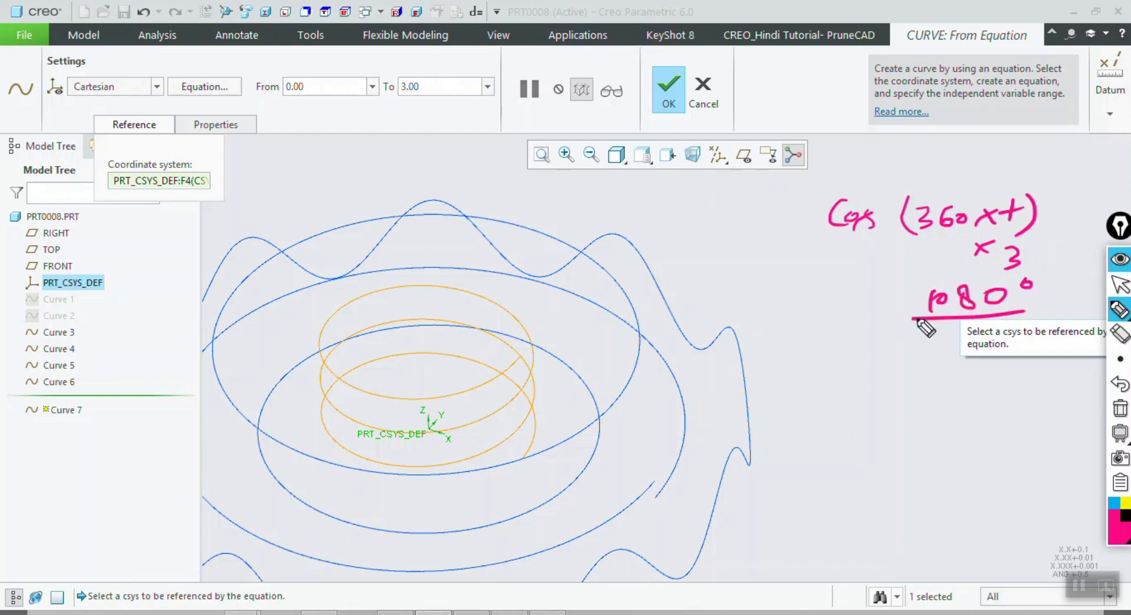
Sketch a freehand coil of overlapping loops beside the 1080° note and leave annotation drawing mode
mouse_move(916, 358)
left_mouse_down()
mouse_move(905, 395)
mouse_move(919, 345)
mouse_move(905, 384)
mouse_move(896, 326)
mouse_move(874, 353)
left_mouse_up()
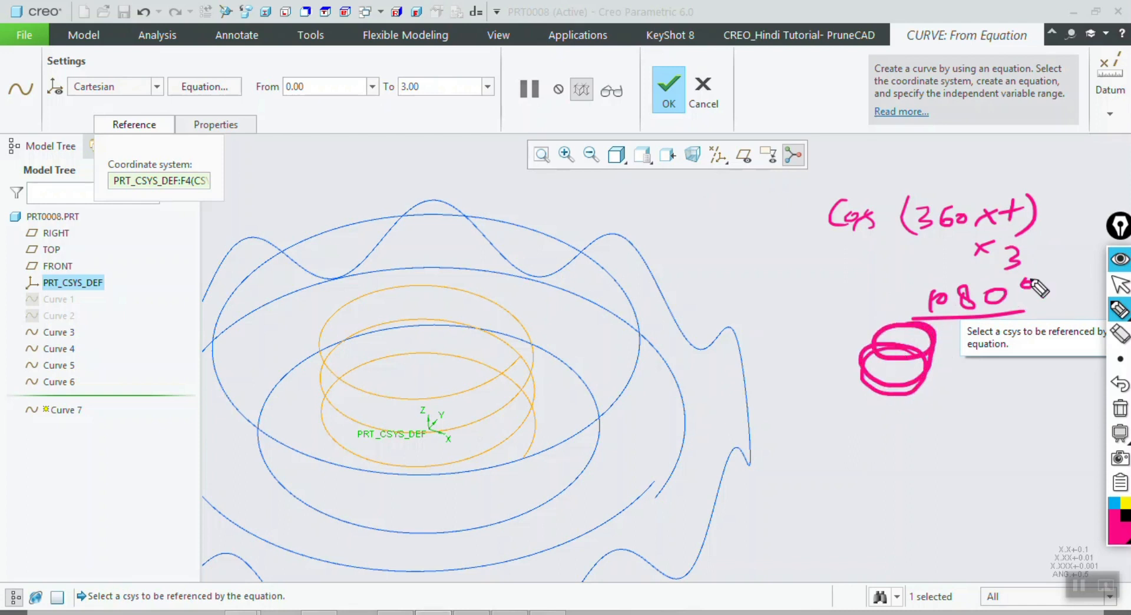
left_click_drag(896, 308, 802, 307)
left_click(1119, 285)
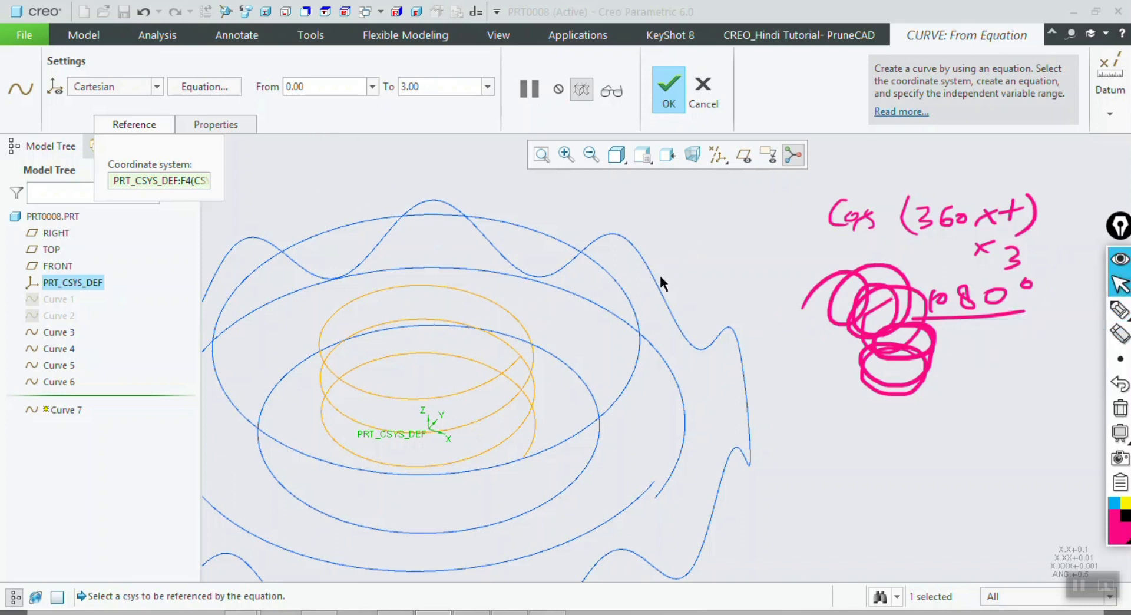
Enlarge the helix's radius in the curve's equation and set the upper limit of its parameter range to 1
mouse_move(660, 275)
middle_mouse_down()
mouse_move(670, 289)
mouse_move(648, 283)
mouse_move(659, 291)
middle_mouse_up()
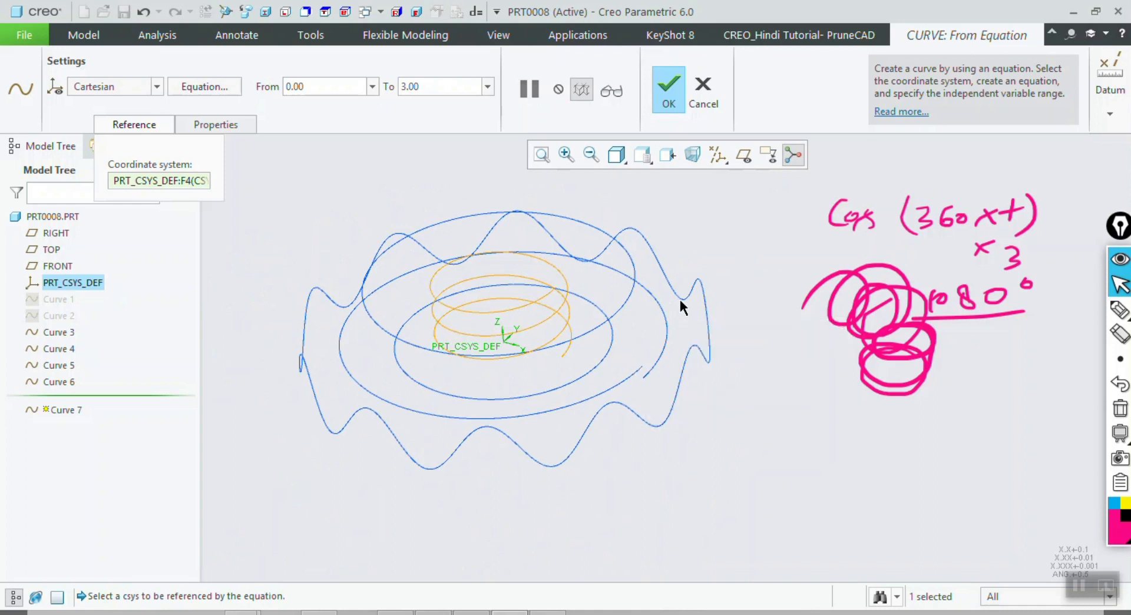
middle_click_drag(680, 301, 670, 300)
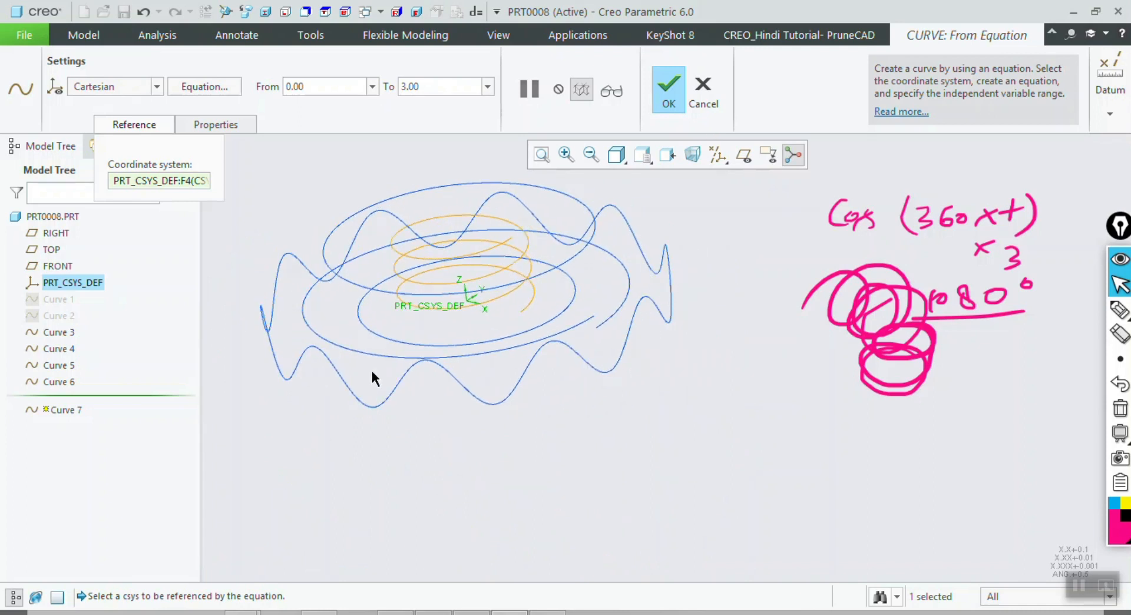
mouse_move(372, 372)
middle_mouse_down()
mouse_move(402, 376)
mouse_move(374, 376)
middle_mouse_up()
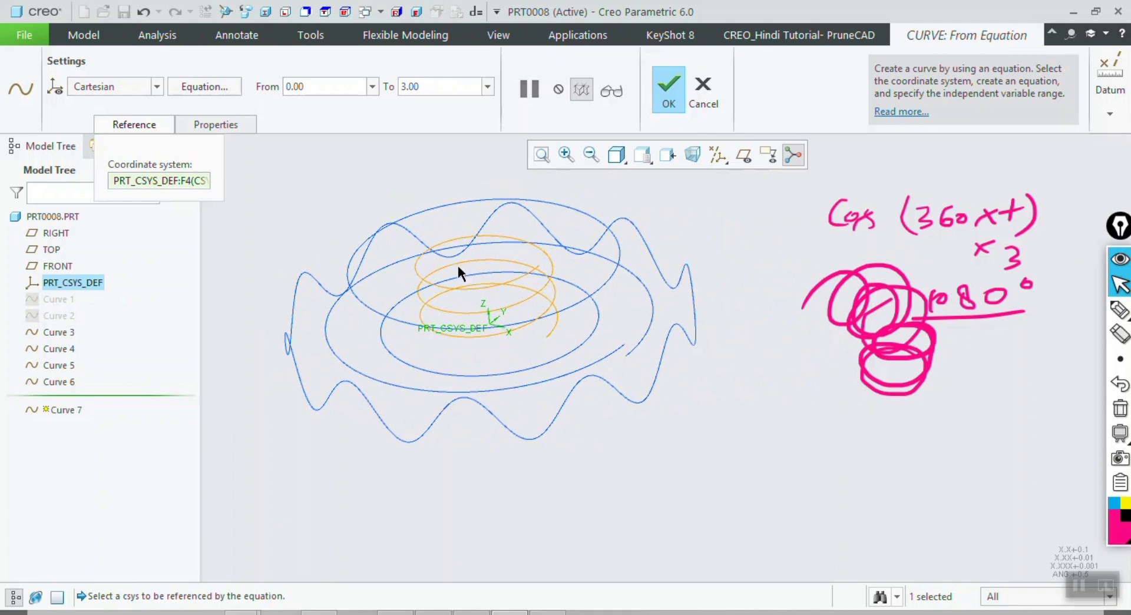
left_click(209, 86)
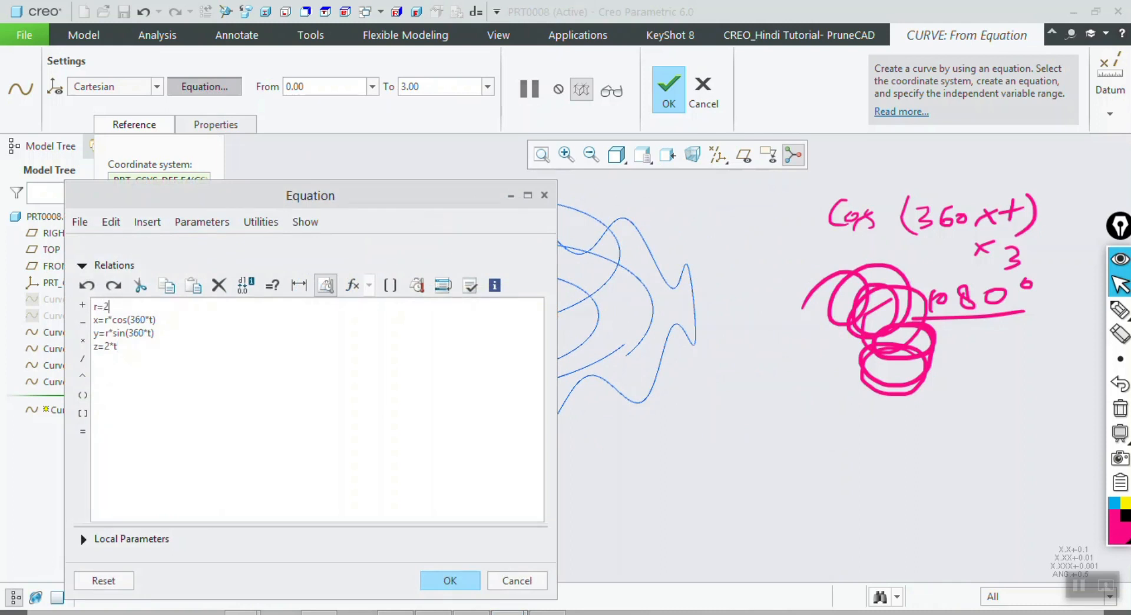
left_click(437, 580)
middle_click_drag(500, 492, 609, 424)
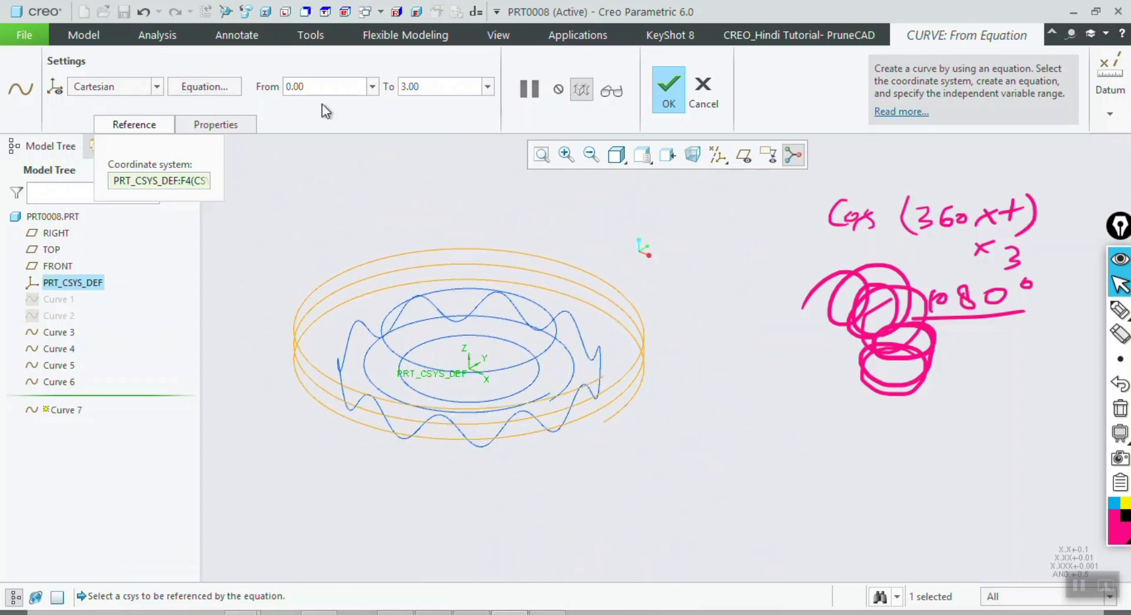
type("1")
key("Return")
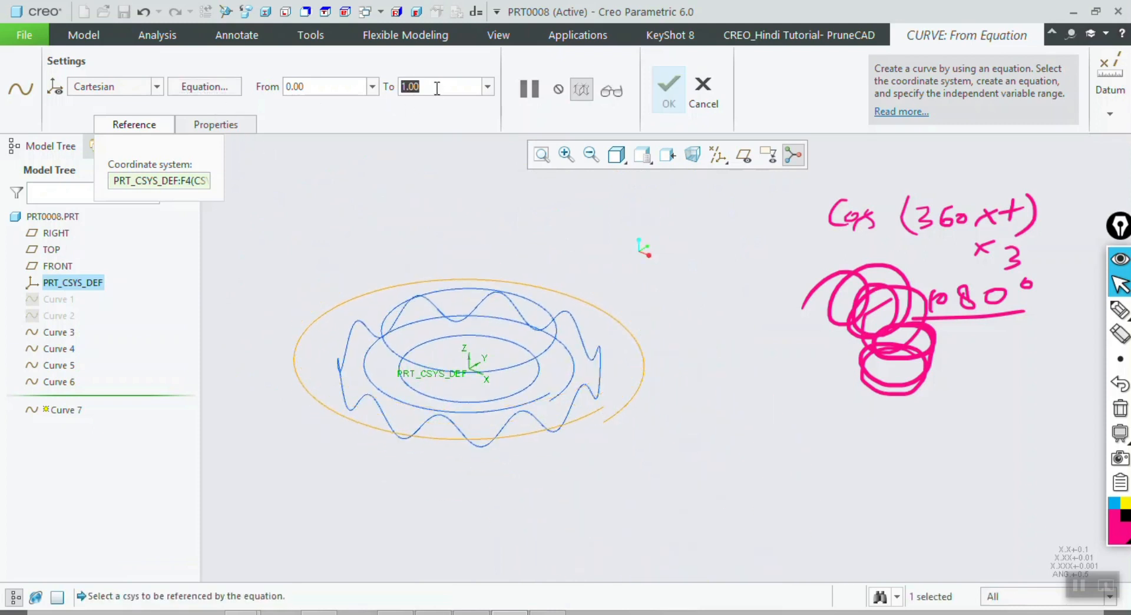
Open the curve's equation for review and minimize its window to uncover the curves
scroll(539, 468, "up", 4)
scroll(539, 467, "down", 2)
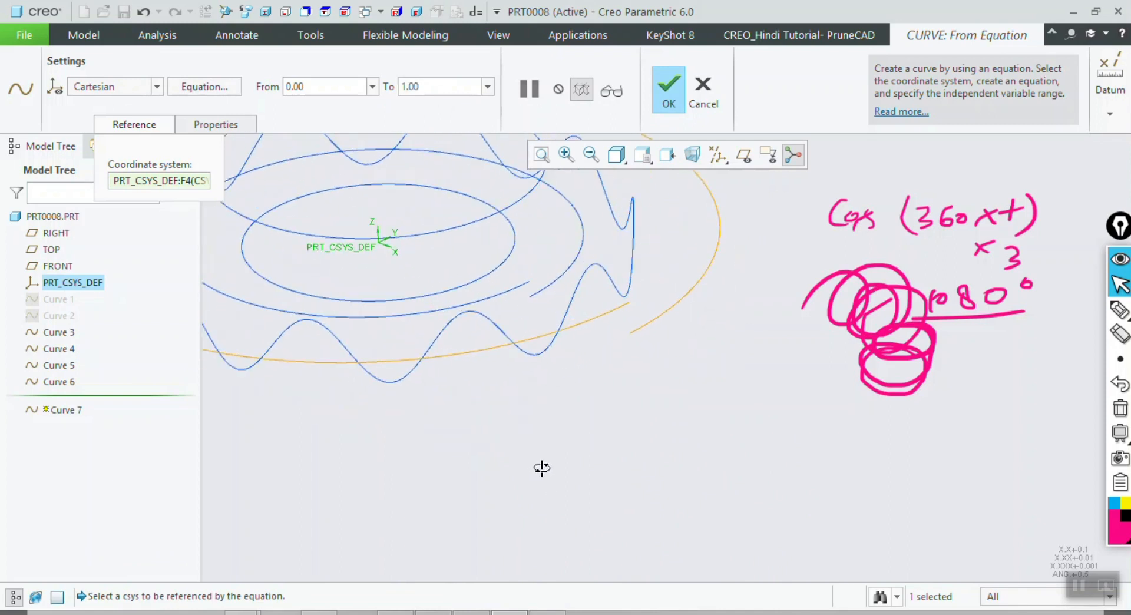
scroll(494, 389, "down", 2)
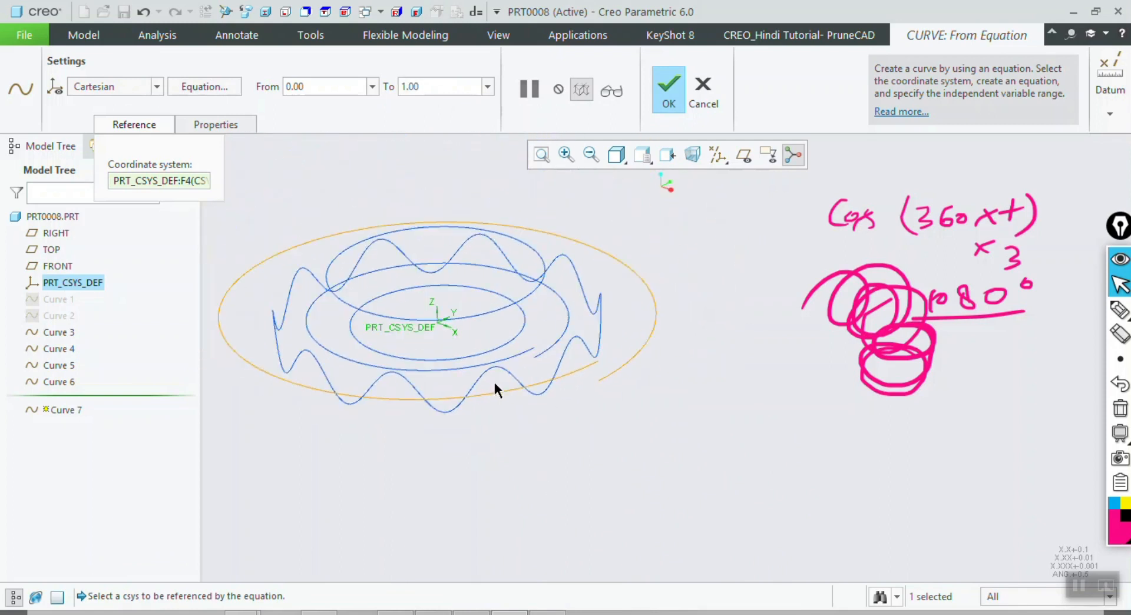
left_click(218, 88)
left_click_drag(281, 200, 188, 196)
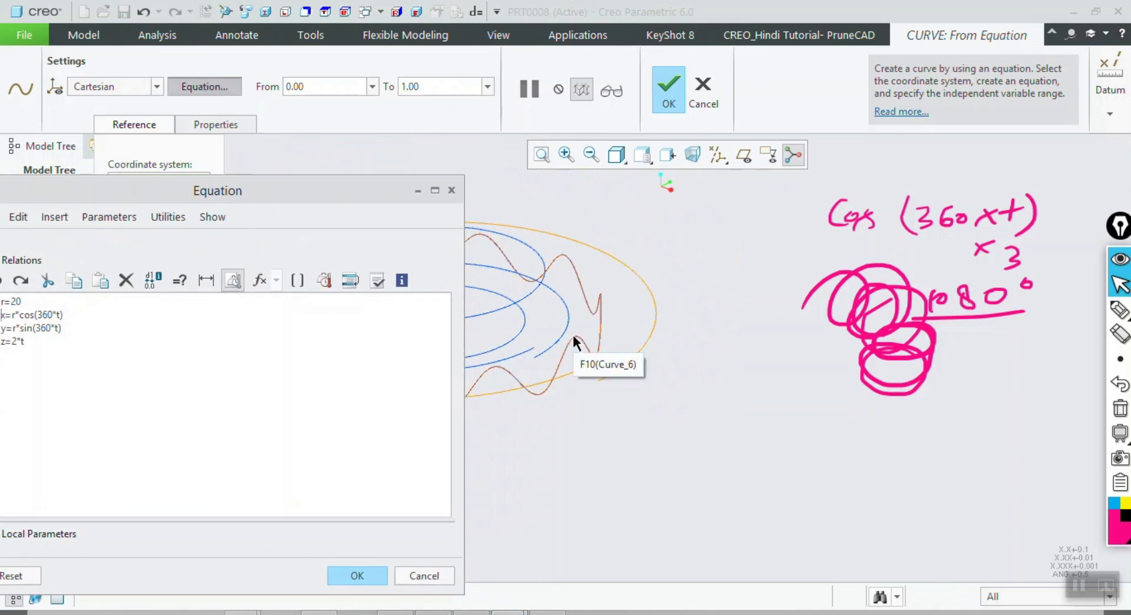
left_click(419, 192)
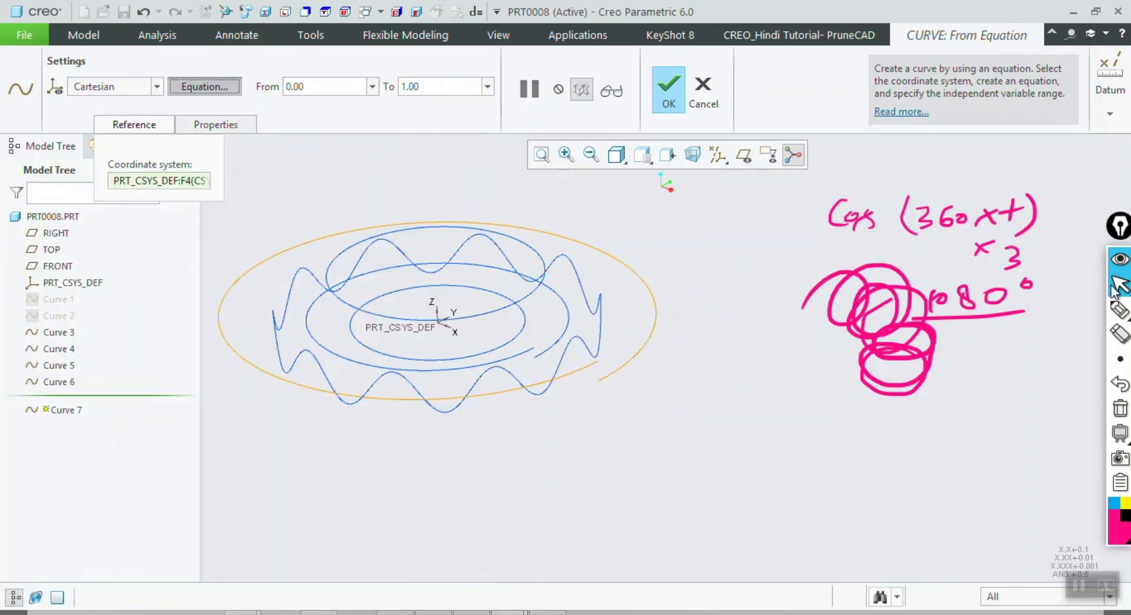
Orient the model so the curves are seen edge-on from the side
left_click(1119, 309)
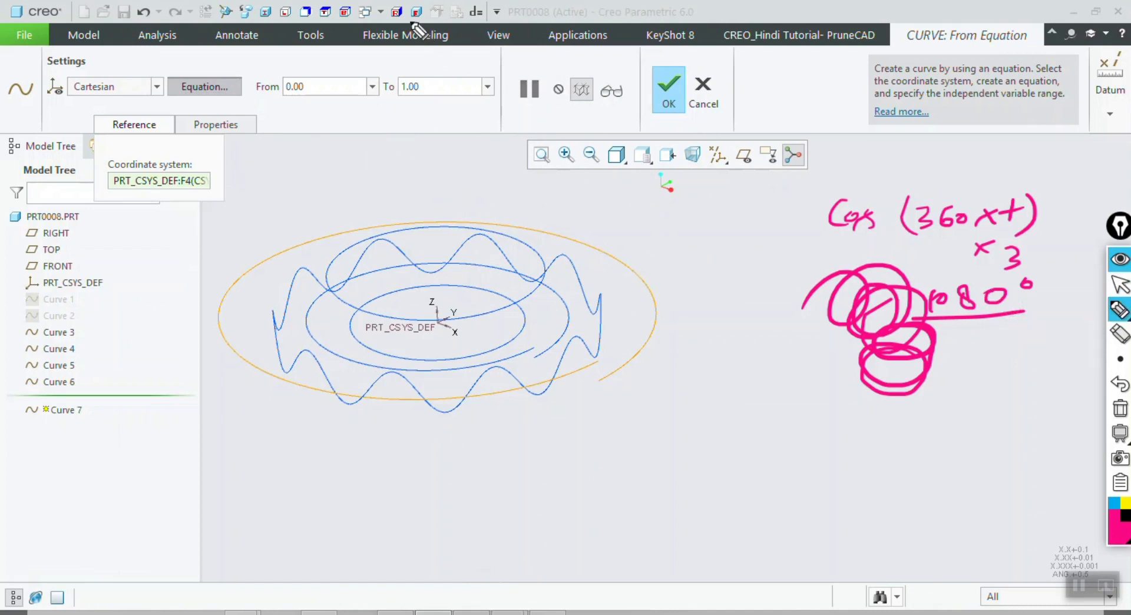
left_click(1119, 285)
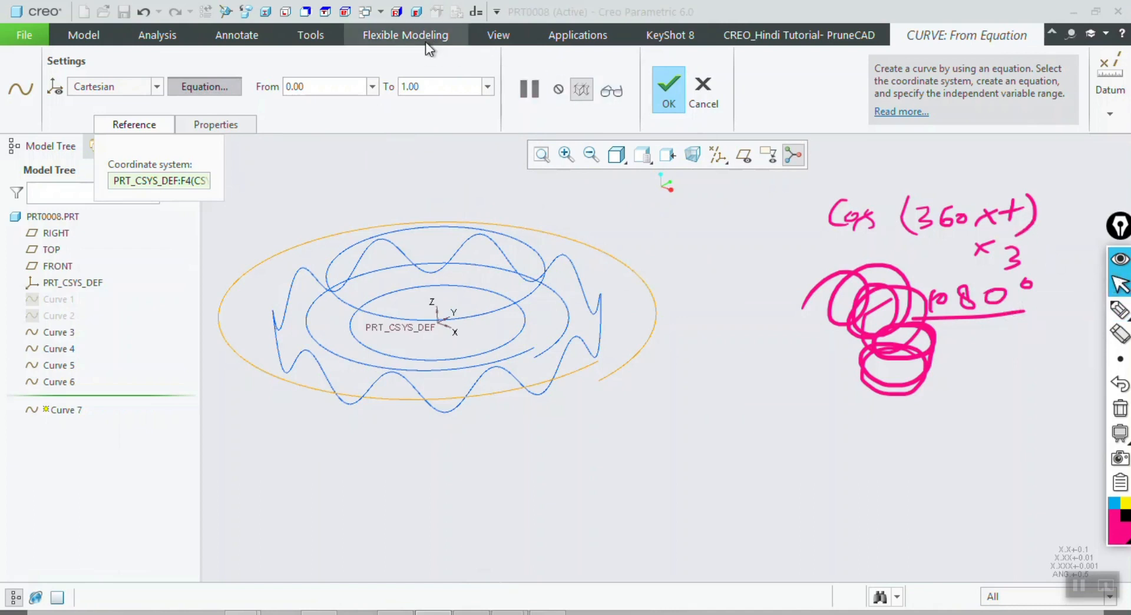
left_click(334, 14)
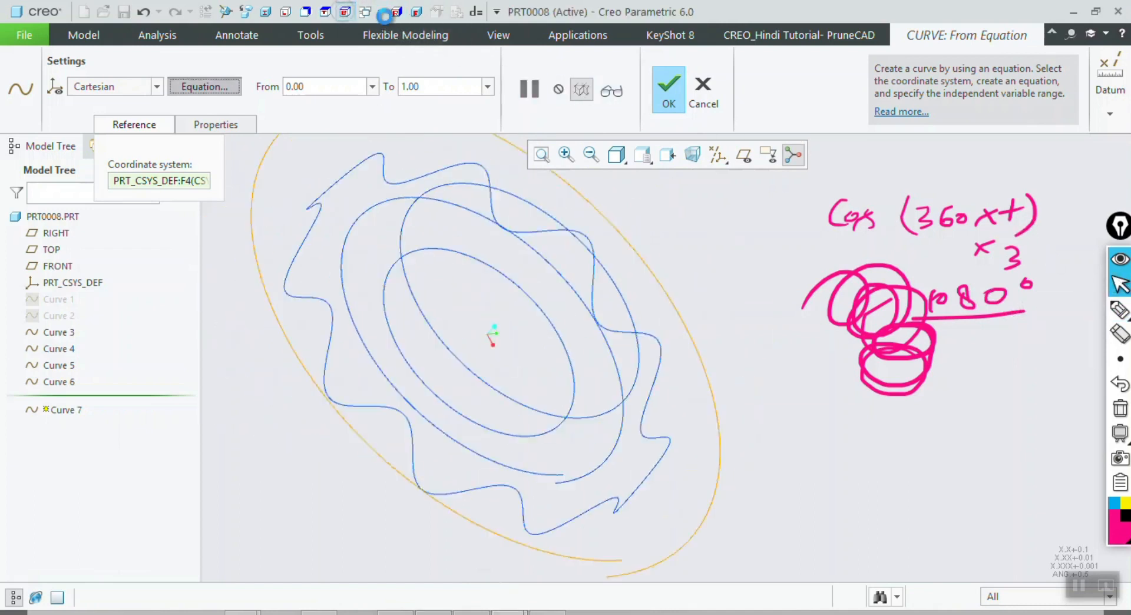
left_click(390, 13)
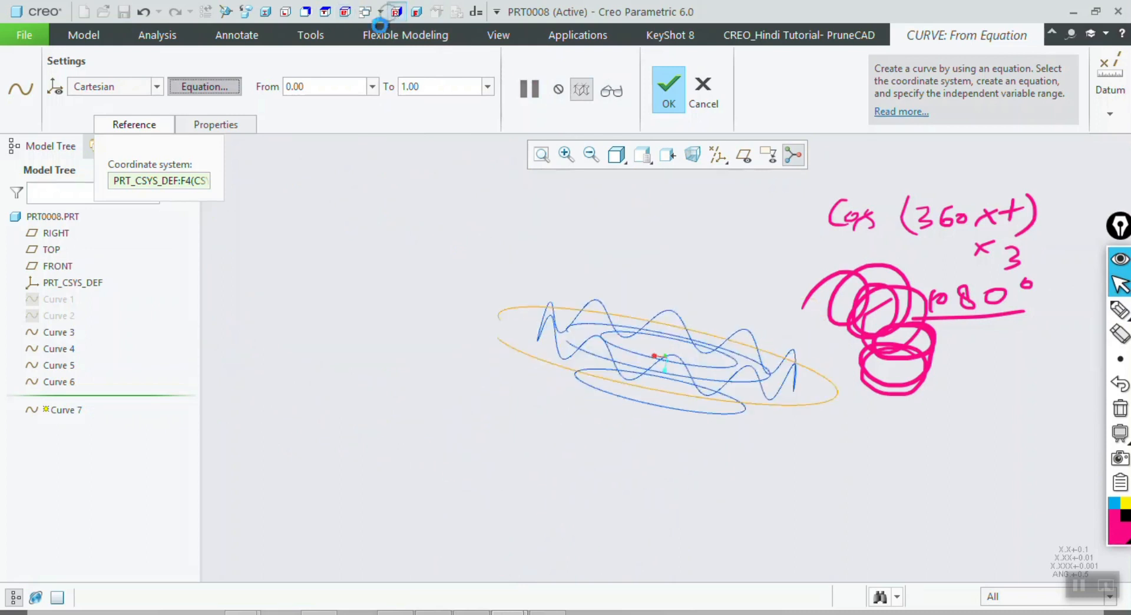
Enter annotation drawing mode and draw a vertical axis line with marker dots on both sides
left_click(1120, 311)
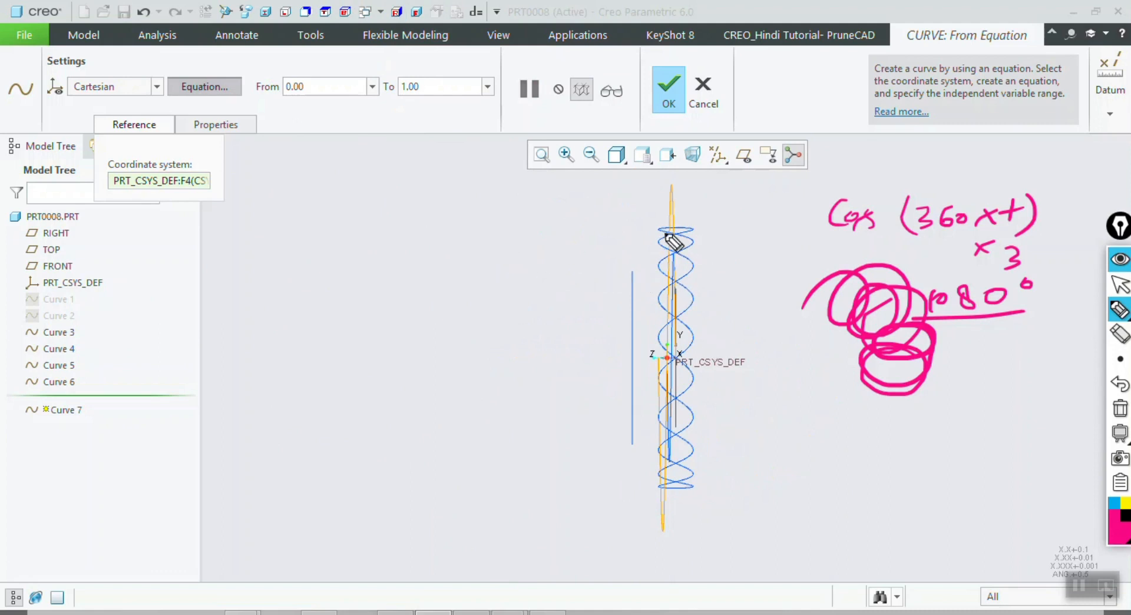
left_click_drag(472, 202, 478, 290)
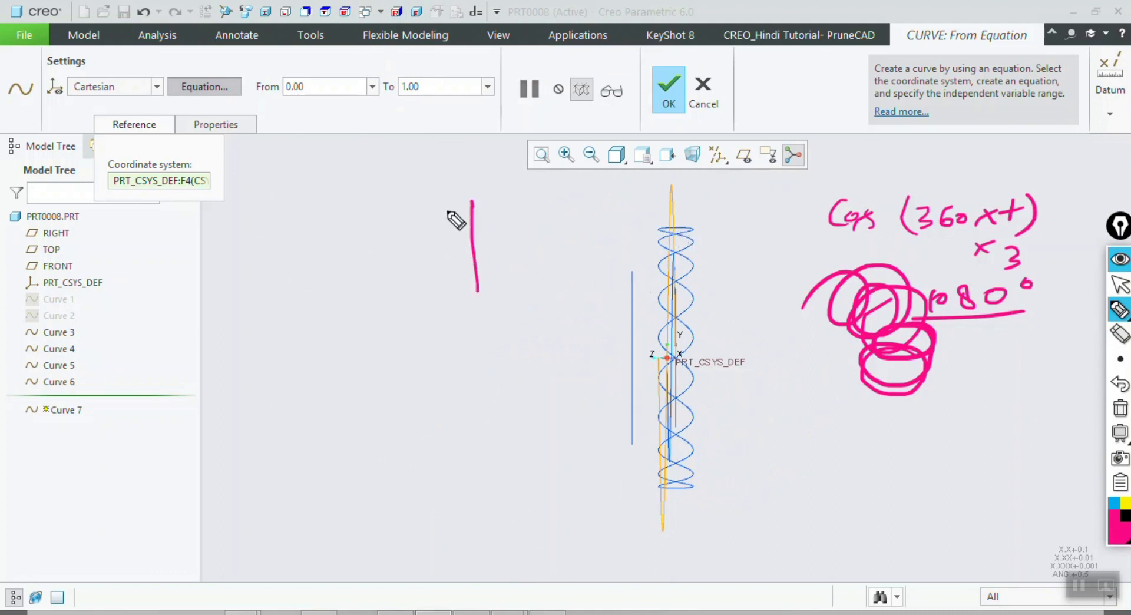
left_click(445, 210)
left_click(446, 233)
left_click(445, 254)
left_click(443, 303)
left_click(501, 210)
left_click(504, 246)
left_click(511, 289)
Handwrite an underlined Sin with Cos below it, and draw a wave through the dots around the axis line
mouse_move(277, 155)
left_mouse_down()
mouse_move(271, 185)
mouse_move(334, 185)
left_mouse_up()
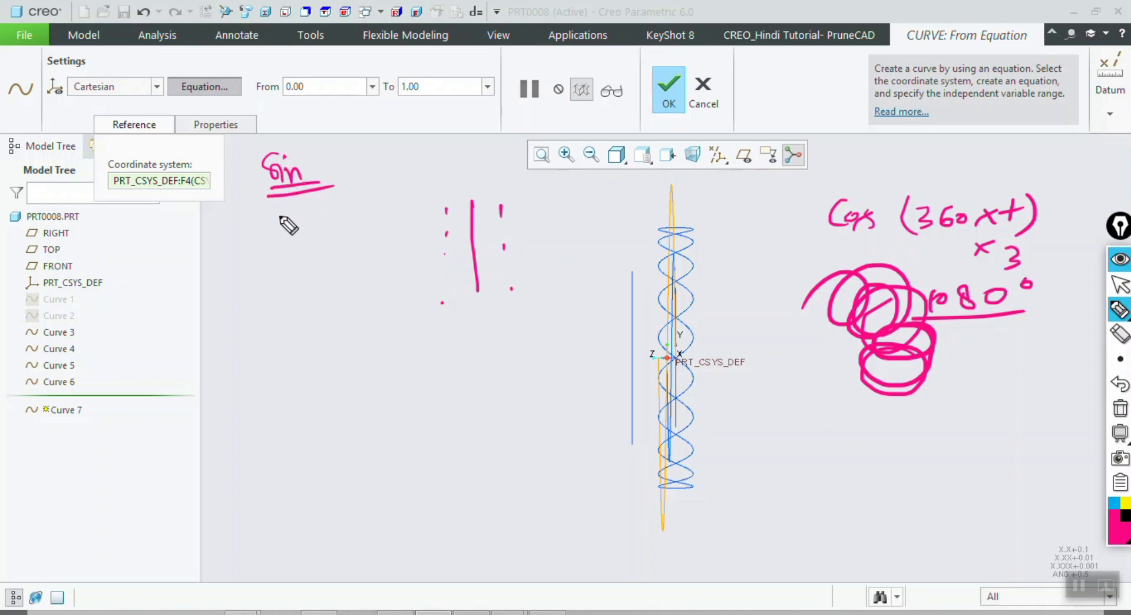
mouse_move(281, 213)
left_mouse_down()
mouse_move(278, 230)
mouse_move(306, 227)
left_mouse_up()
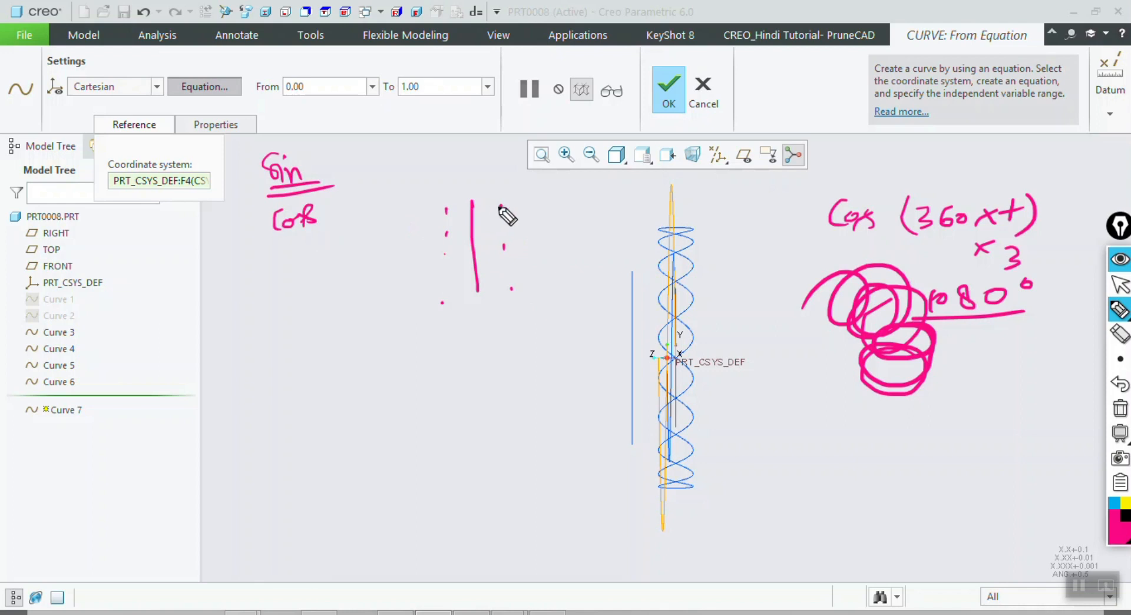
mouse_move(498, 207)
left_mouse_down()
mouse_move(458, 238)
mouse_move(500, 267)
mouse_move(468, 308)
mouse_move(479, 321)
mouse_move(506, 319)
left_mouse_up()
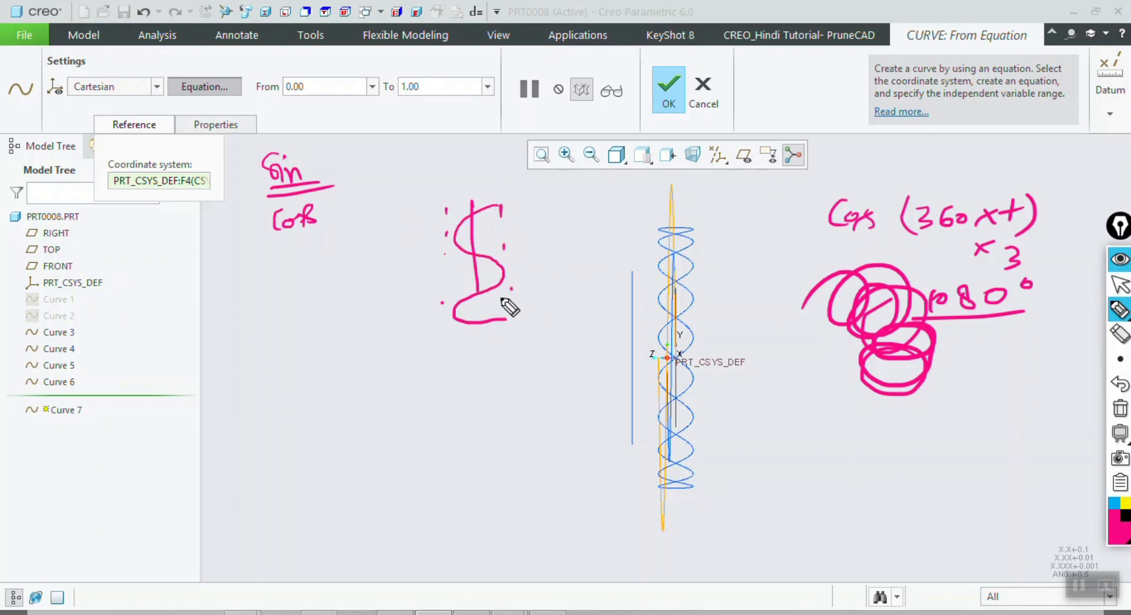
Handwrite Cos = 5 and sketch vertical lines with opposing offset arrows, one marked with a minus value and the other with 5
mouse_move(272, 275)
left_mouse_down()
mouse_move(269, 299)
mouse_move(294, 286)
mouse_move(307, 299)
mouse_move(327, 282)
left_mouse_up()
left_click_drag(317, 294, 334, 292)
left_click_drag(341, 264, 350, 258)
mouse_move(481, 343)
left_mouse_down()
mouse_move(486, 403)
mouse_move(433, 396)
left_mouse_up()
left_click_drag(345, 367, 350, 454)
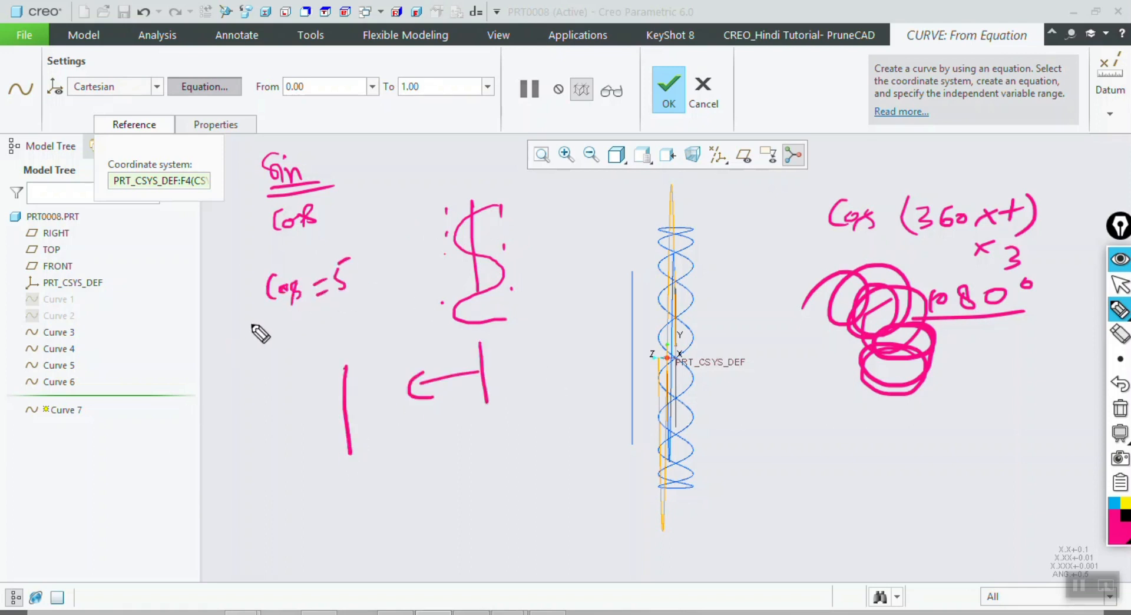
left_click_drag(254, 399, 269, 394)
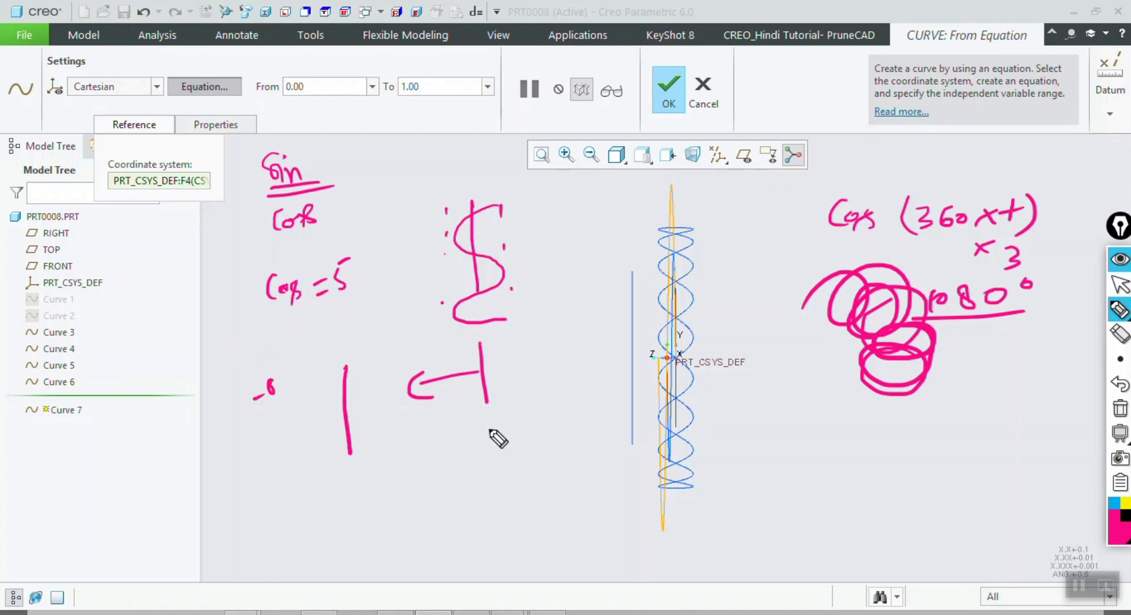
left_click_drag(481, 421, 484, 480)
mouse_move(519, 454)
left_mouse_down()
mouse_move(618, 450)
mouse_move(616, 492)
mouse_move(627, 467)
left_mouse_up()
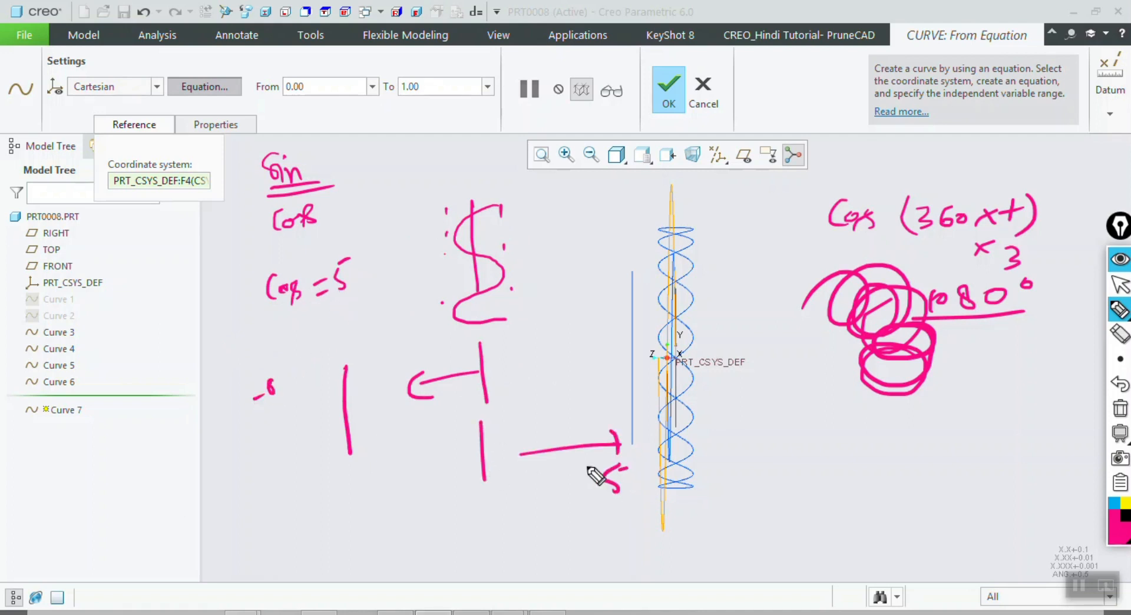
Handwrite 5×t and sketch a sloping line joining two circled points on short vertical lines
mouse_move(246, 452)
left_mouse_down()
mouse_move(263, 464)
mouse_move(248, 476)
left_mouse_up()
left_click_drag(246, 451, 308, 469)
mouse_move(309, 446)
left_mouse_down()
mouse_move(285, 469)
mouse_move(323, 451)
left_mouse_up()
left_click_drag(309, 441, 312, 465)
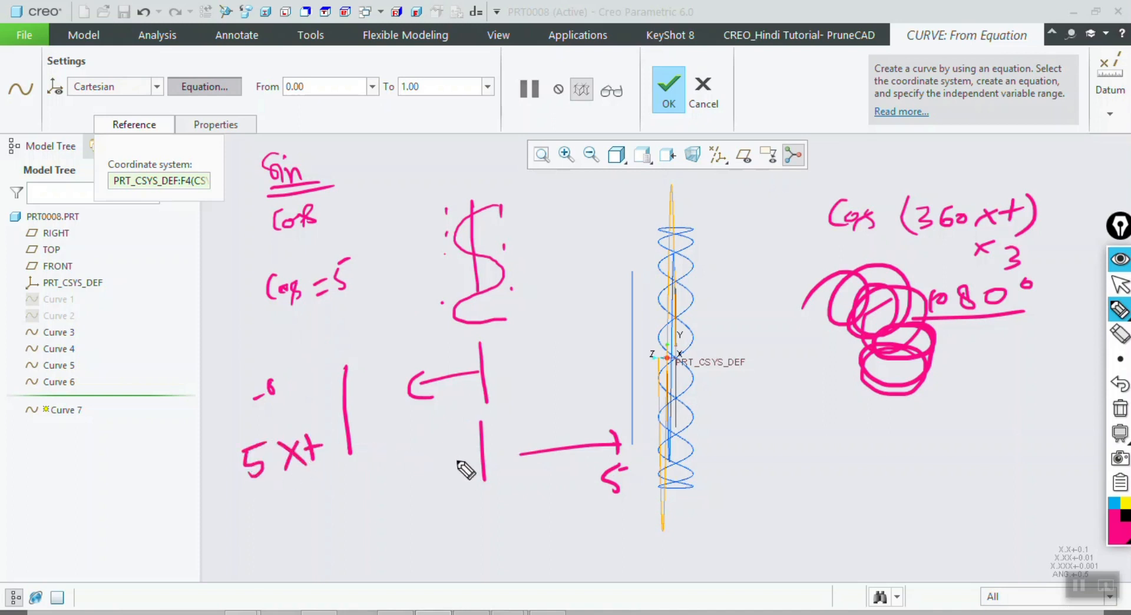
left_click_drag(479, 503, 477, 556)
mouse_move(389, 520)
left_mouse_down()
mouse_move(405, 561)
mouse_move(406, 548)
left_mouse_up()
left_click_drag(478, 516, 416, 554)
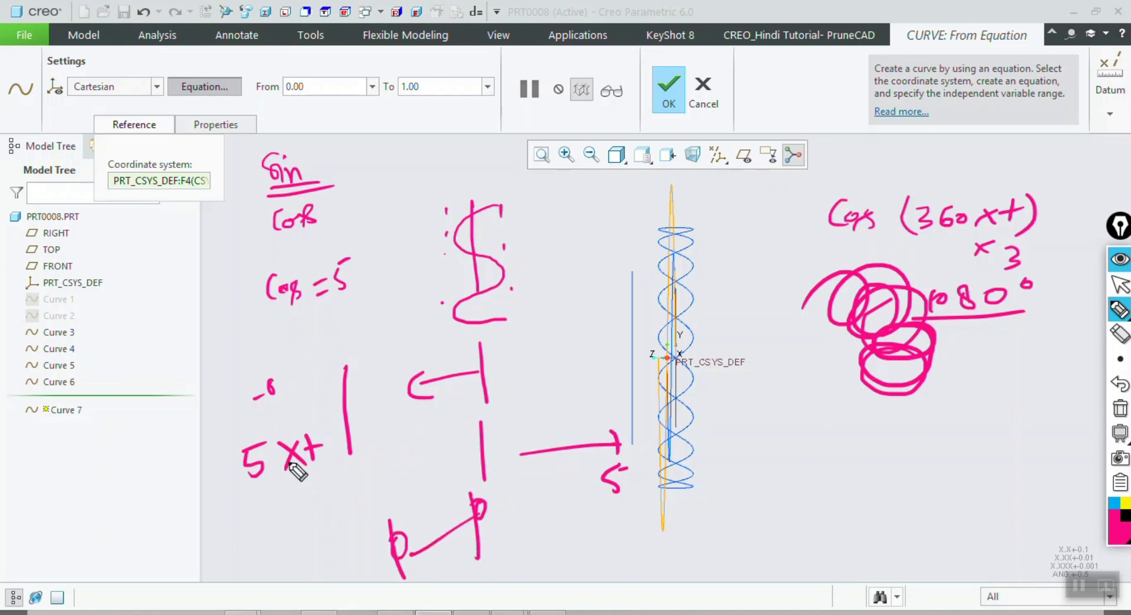
Encircle a handwritten -0 beside the point sketch, and draw freehand waves below the 5×t note and beside the axis line
left_click_drag(549, 543, 590, 530)
left_click_drag(462, 497, 740, 550)
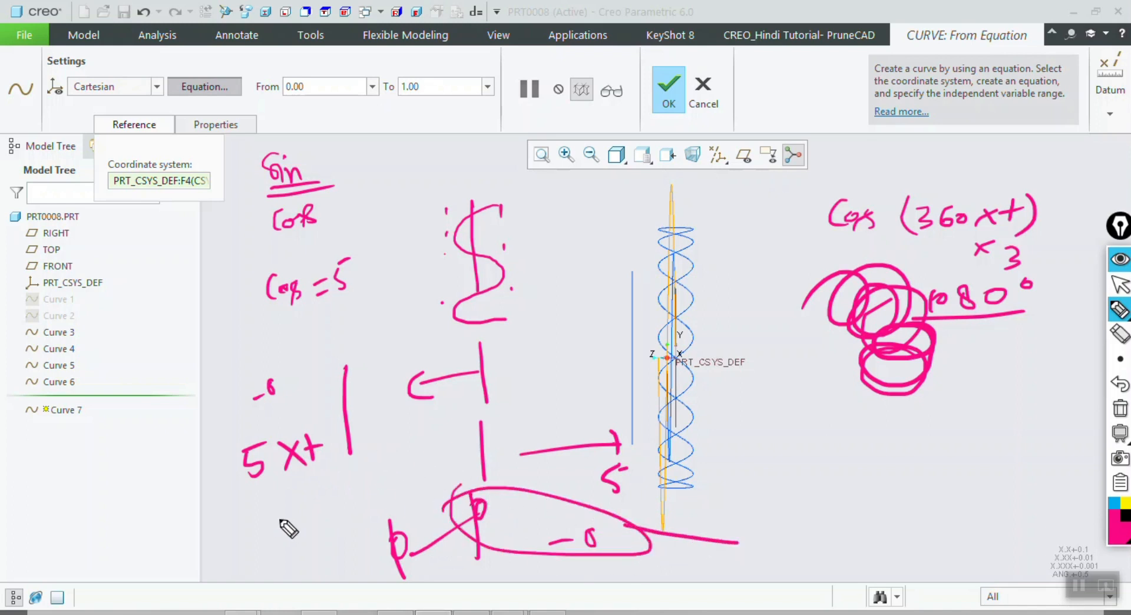
mouse_move(249, 508)
left_mouse_down()
mouse_move(292, 524)
mouse_move(399, 493)
left_mouse_up()
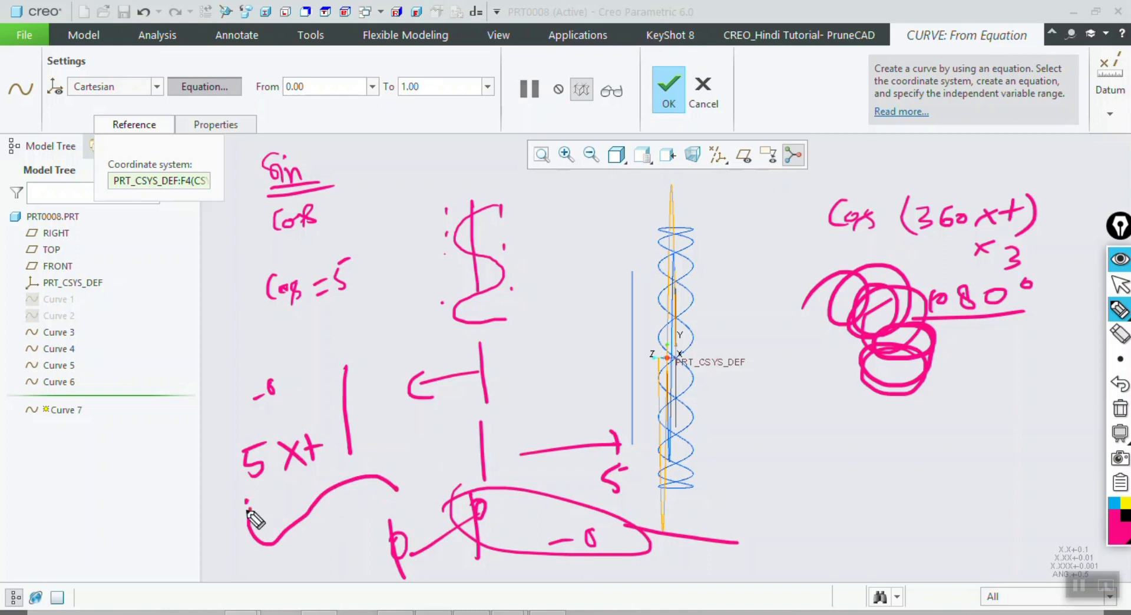
left_click_drag(247, 501, 251, 508)
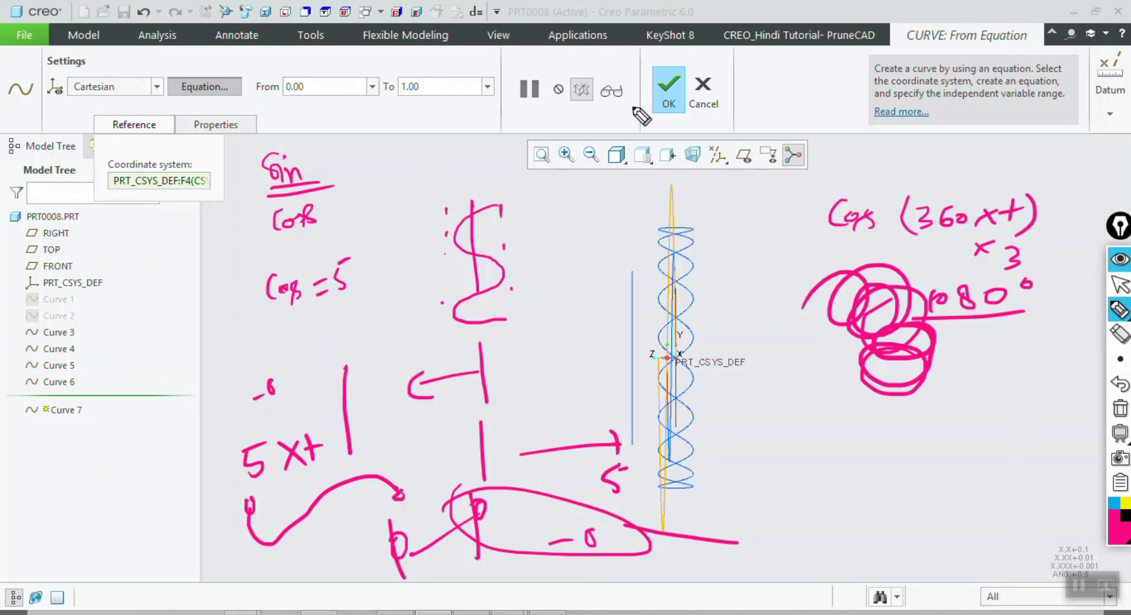
left_click_drag(422, 176, 370, 335)
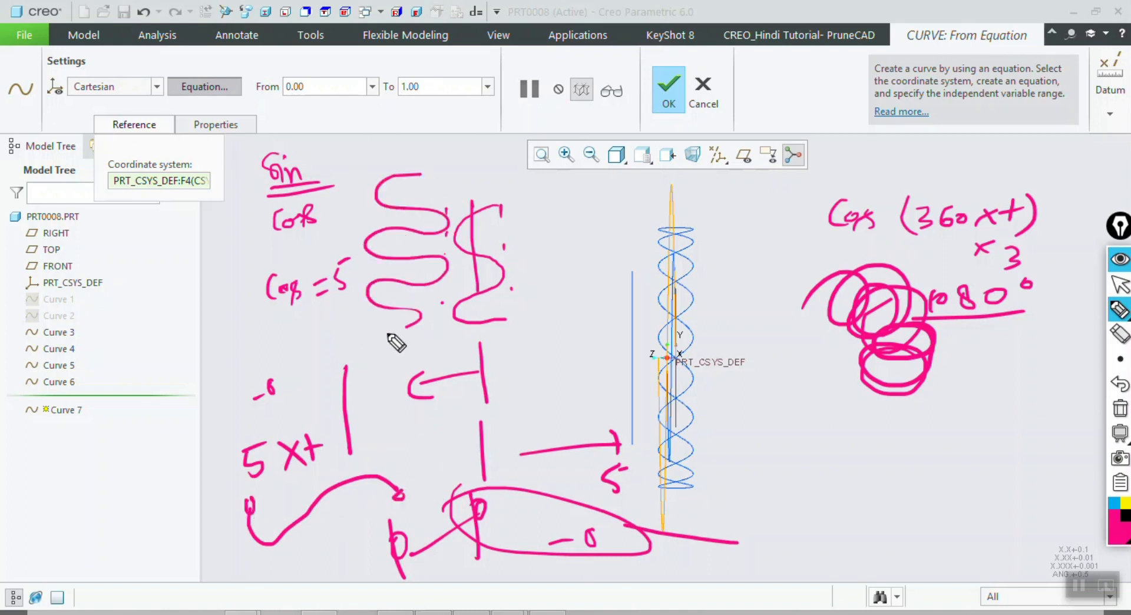
Clear all annotations, leave drawing mode and return the curves to a tilted 3D view
left_click(1120, 408)
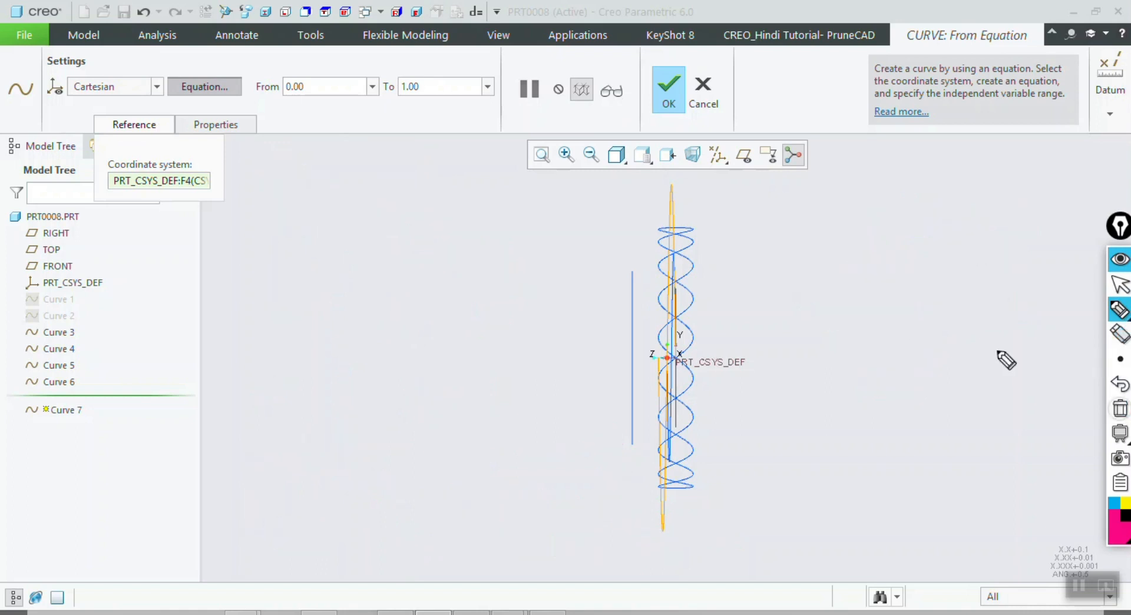
left_click(1120, 285)
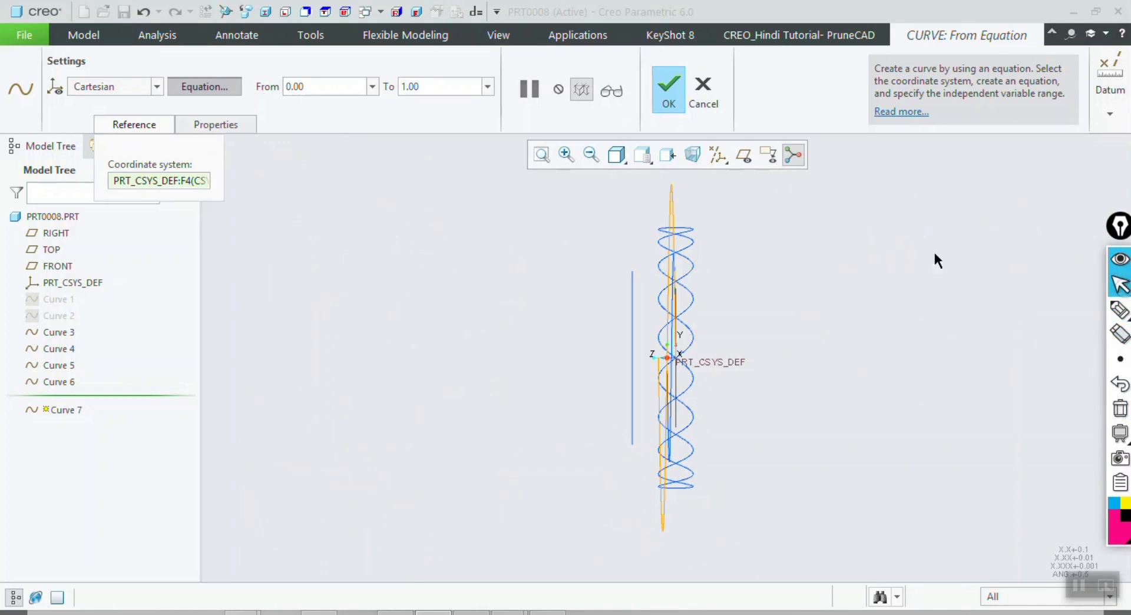
middle_click_drag(934, 257, 817, 339)
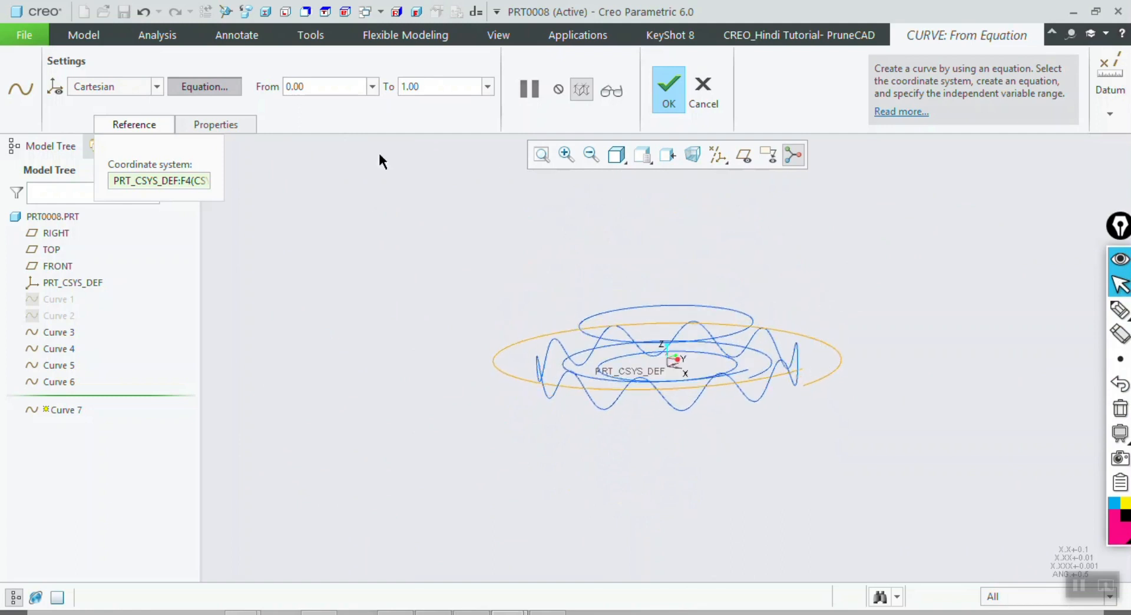
Restore the minimized equation window and increase the multiplier of t in the curve's Z equation
key("Escape")
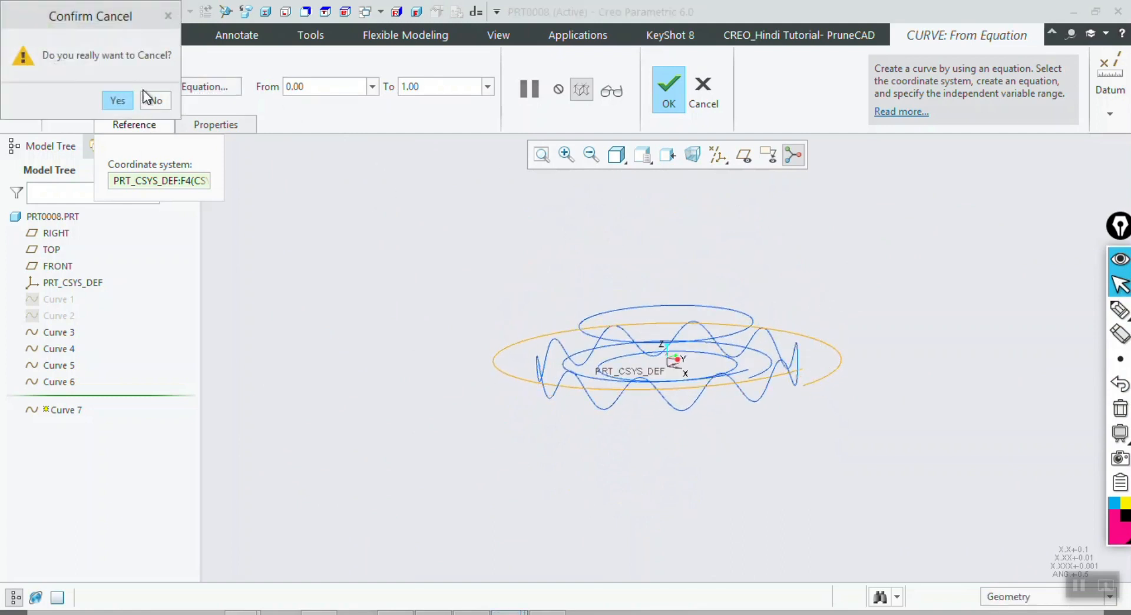
left_click(150, 99)
mouse_move(530, 613)
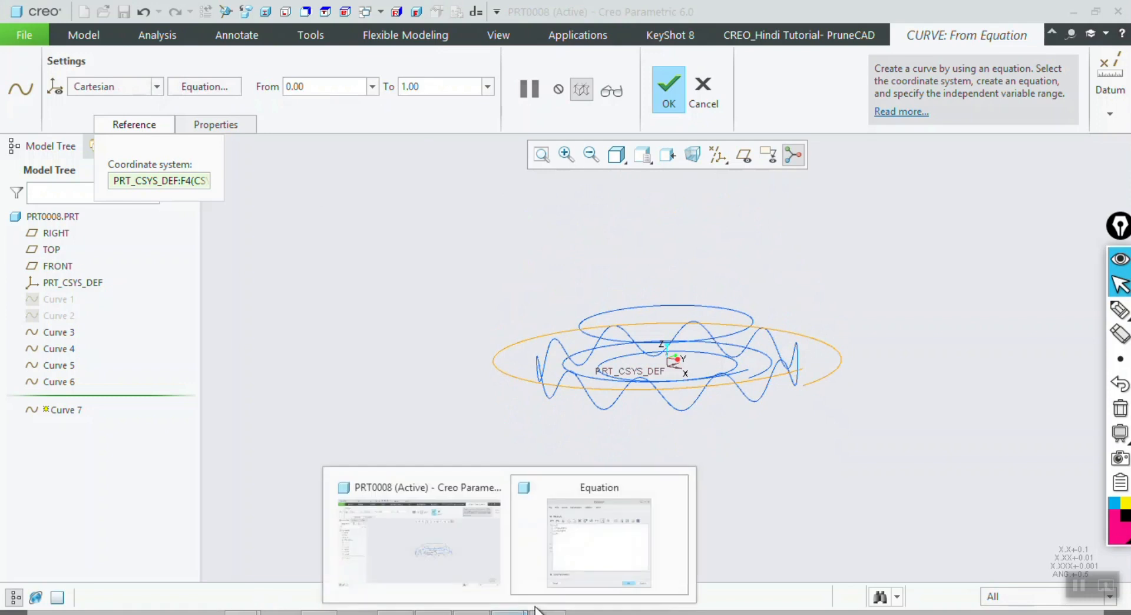
left_click(595, 536)
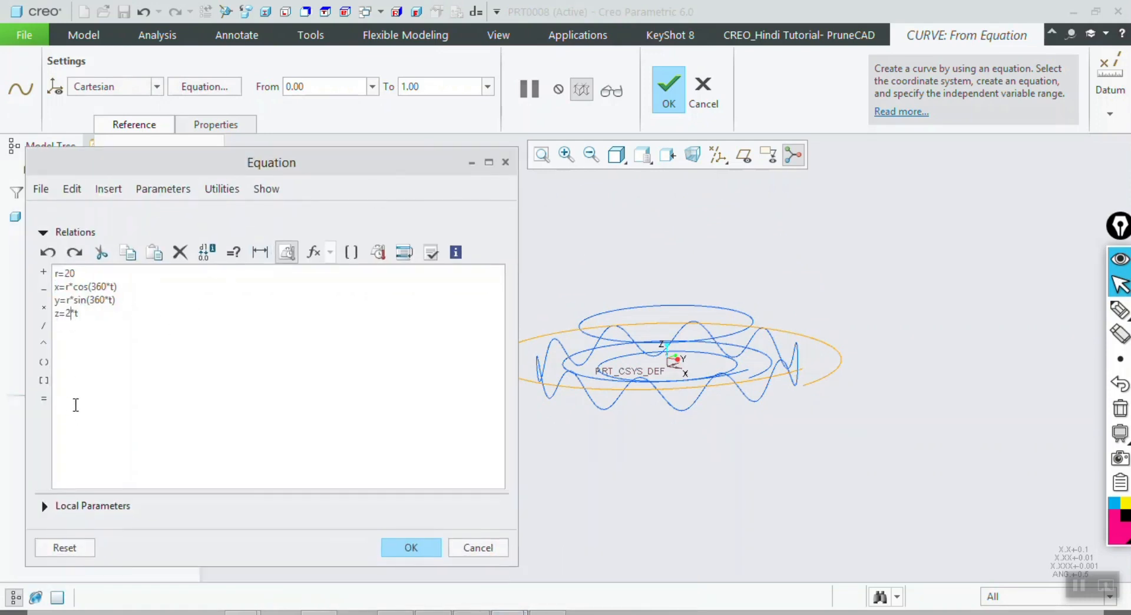
left_click(410, 548)
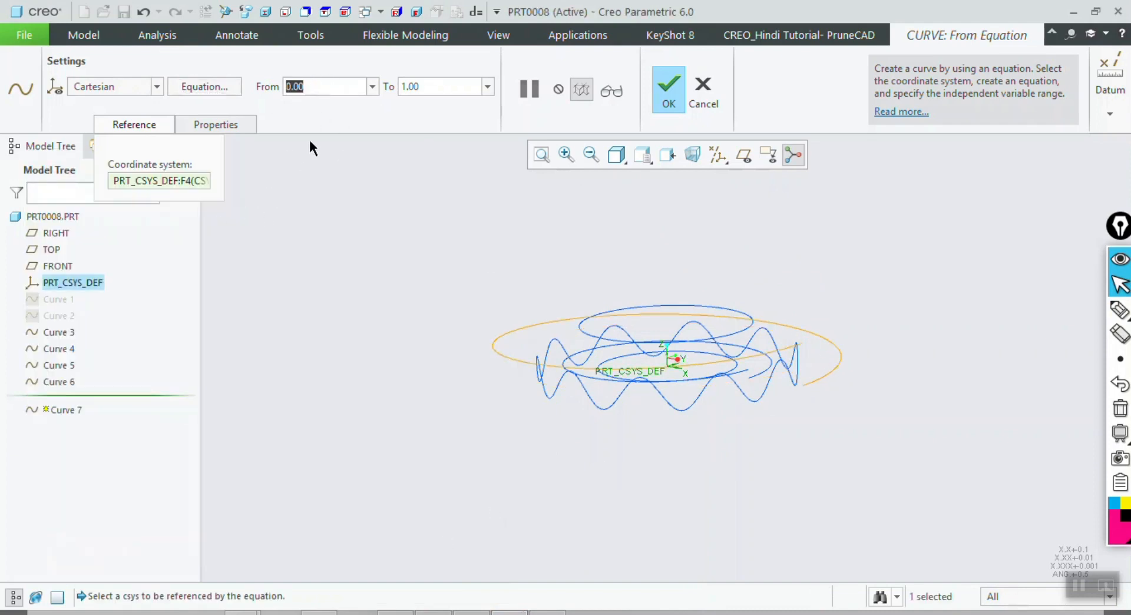
Try -1 as the lower limit of the curve's parameter range and set it back to 0
type("-1")
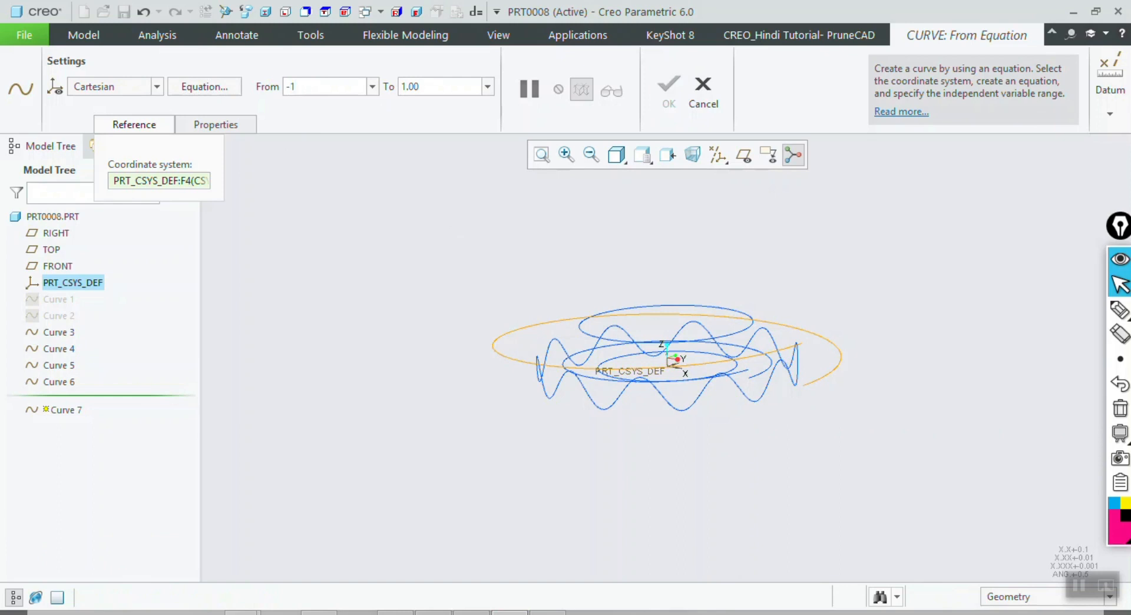
key("Return")
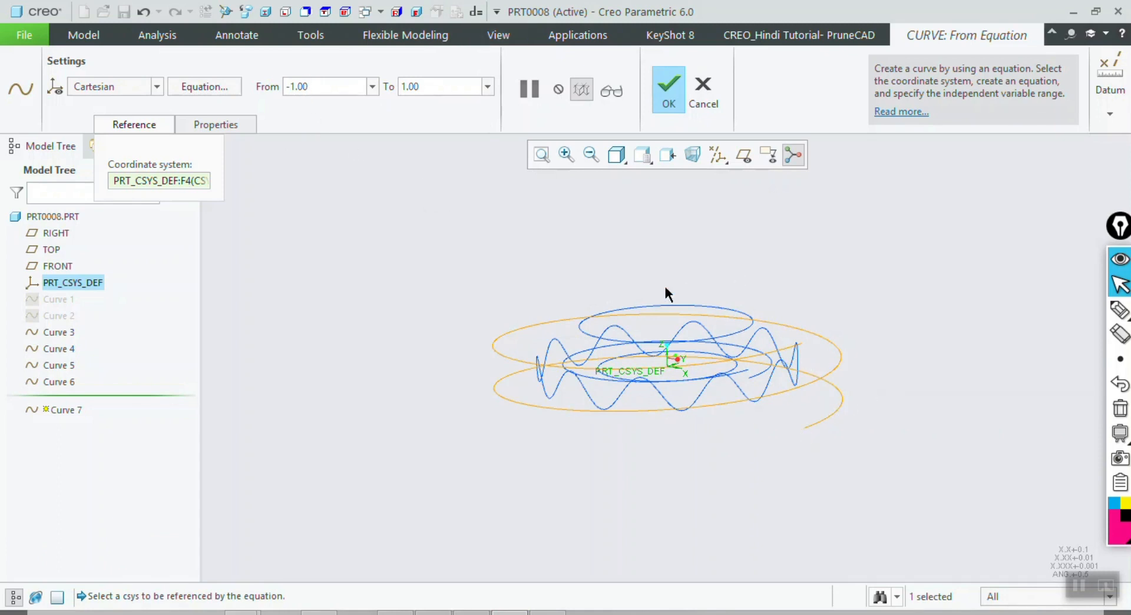
left_click(341, 87)
type("0")
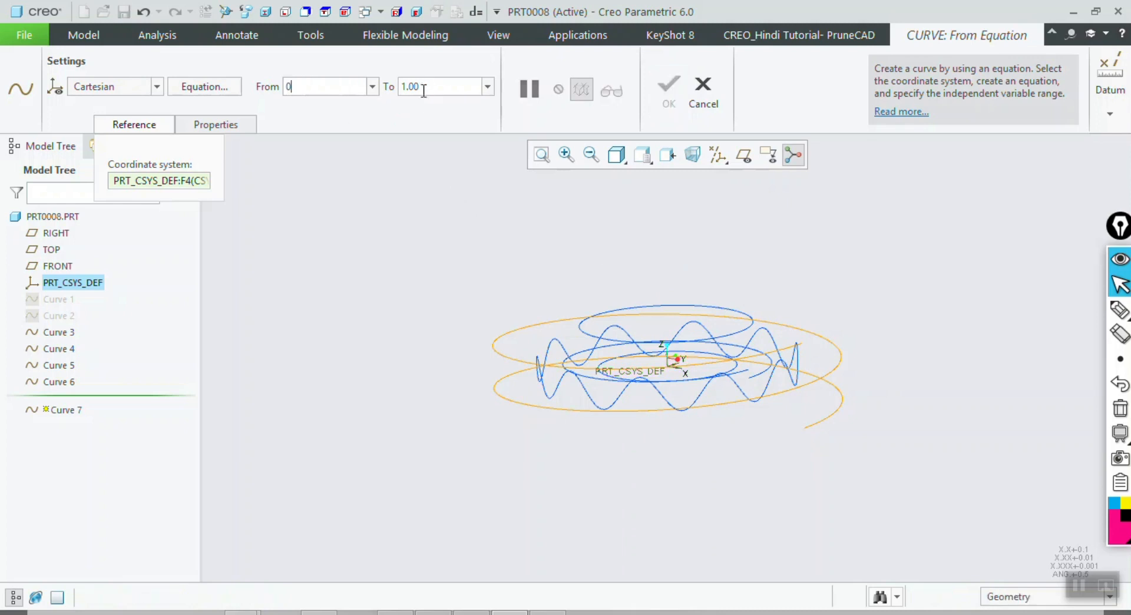
key("Tab")
Change the curve's Z equation to z=5*sin(360*t) and inspect the resulting curve from the side
left_click(206, 87)
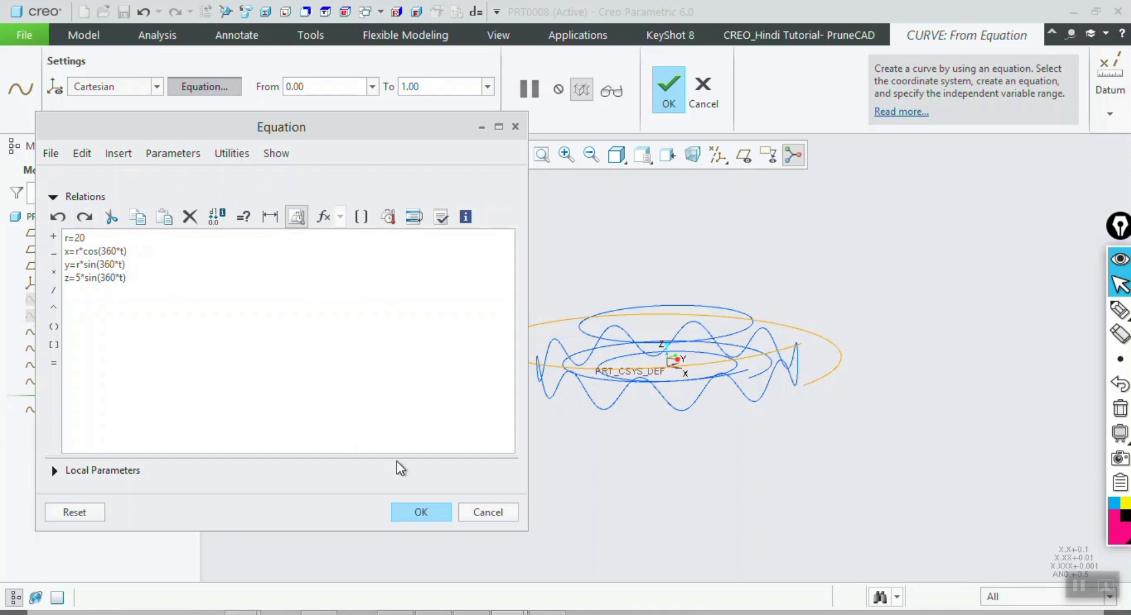
left_click(417, 514)
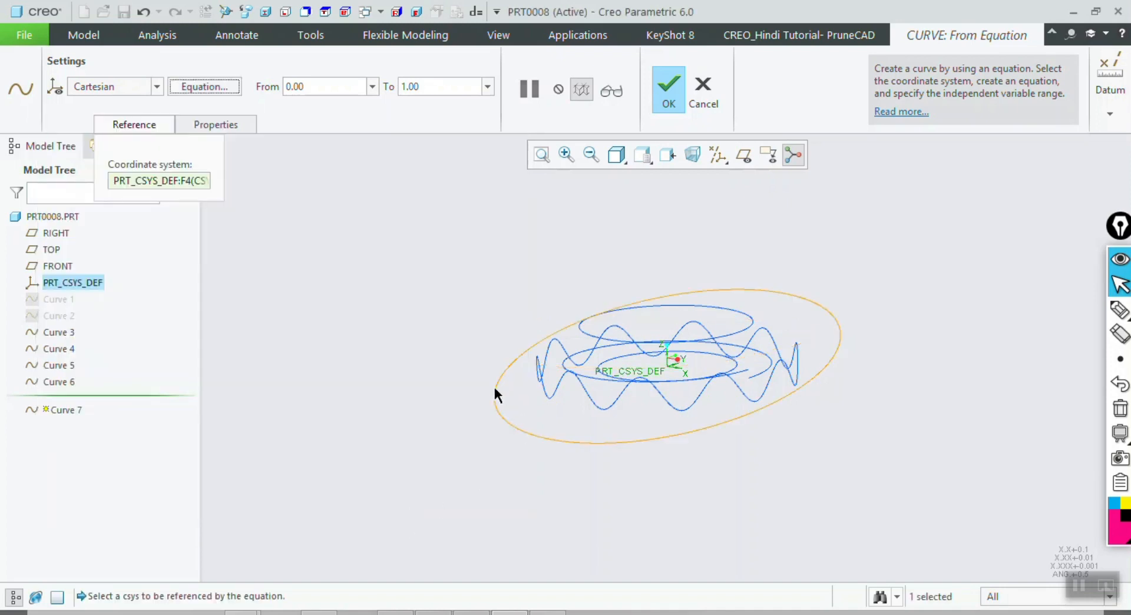
middle_click_drag(722, 331, 694, 317)
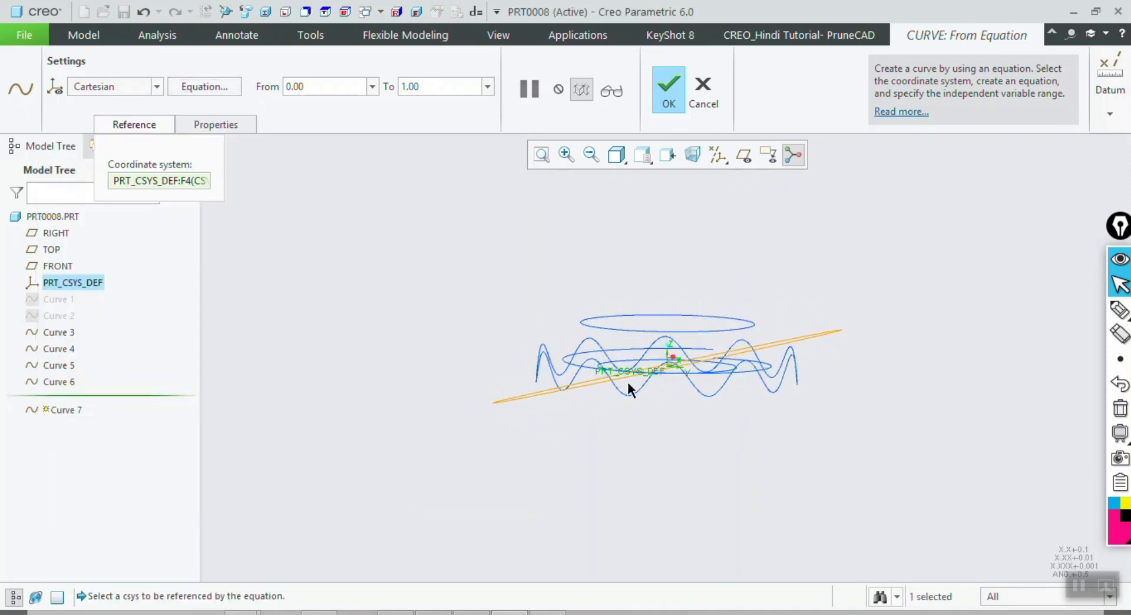
Multiply t by 2 in the curve's Z equation, making it z=5*sin(360*t*2), and inspect the wave in 3D
left_click(396, 13)
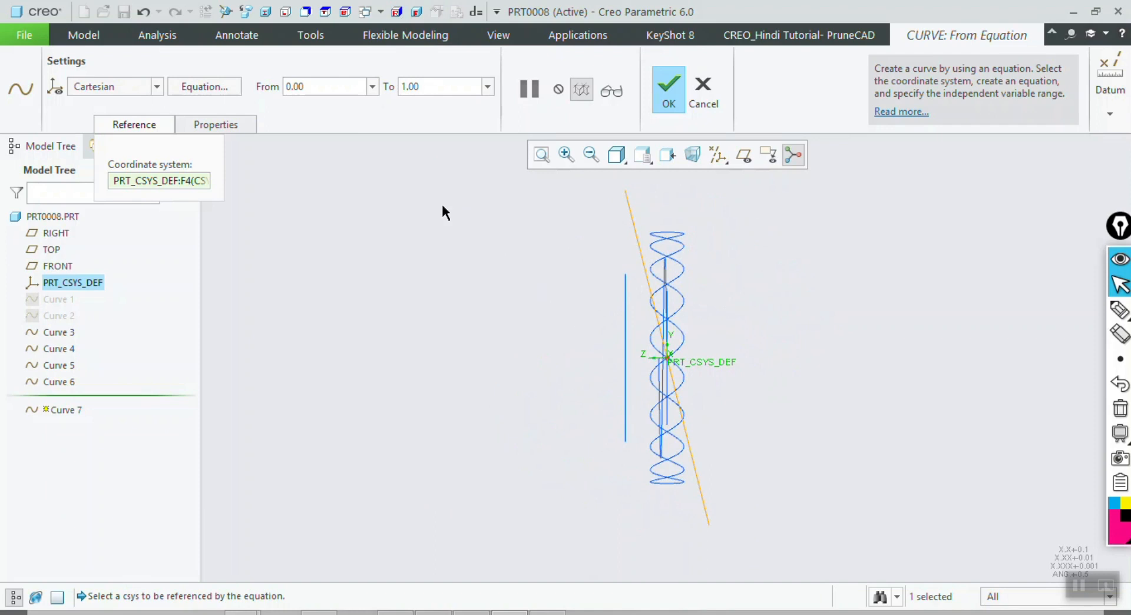
left_click(218, 87)
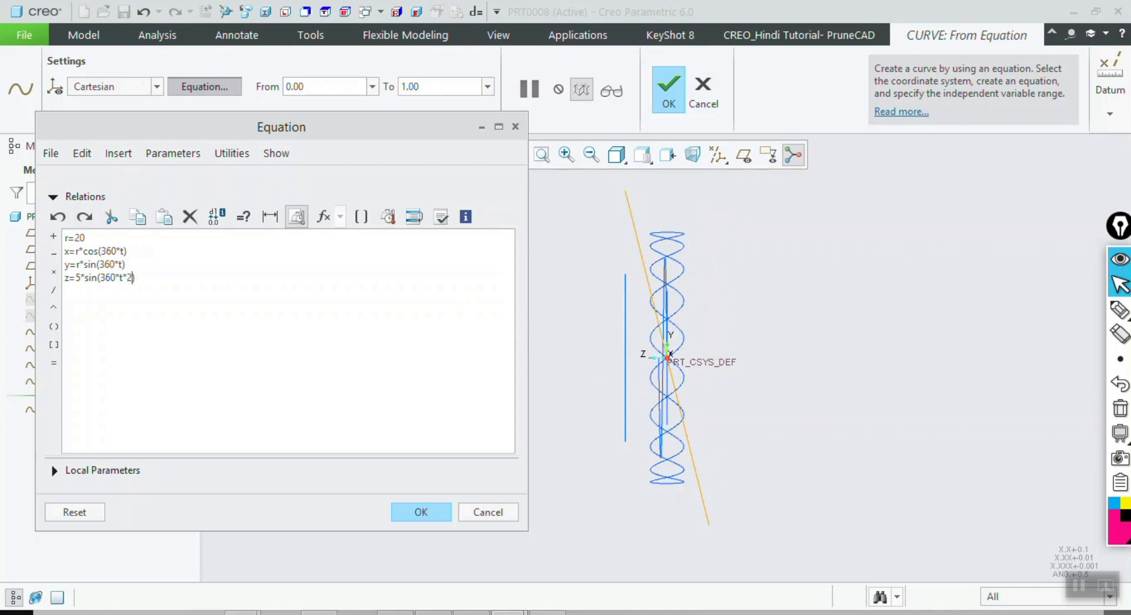
left_click(441, 511)
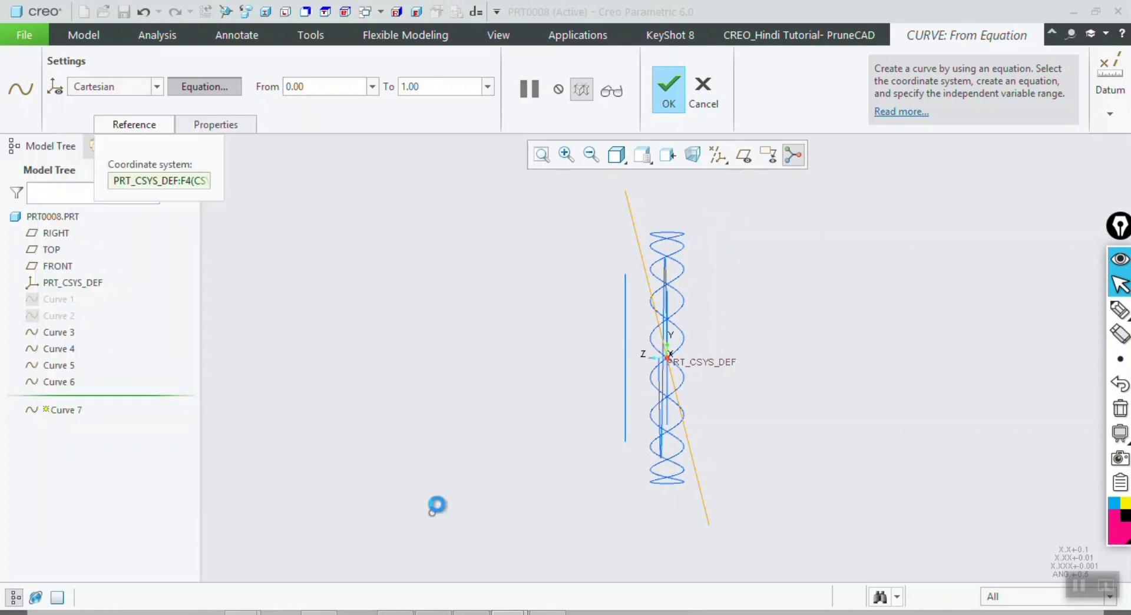
middle_click_drag(496, 368, 535, 287)
middle_click_drag(704, 327, 593, 300)
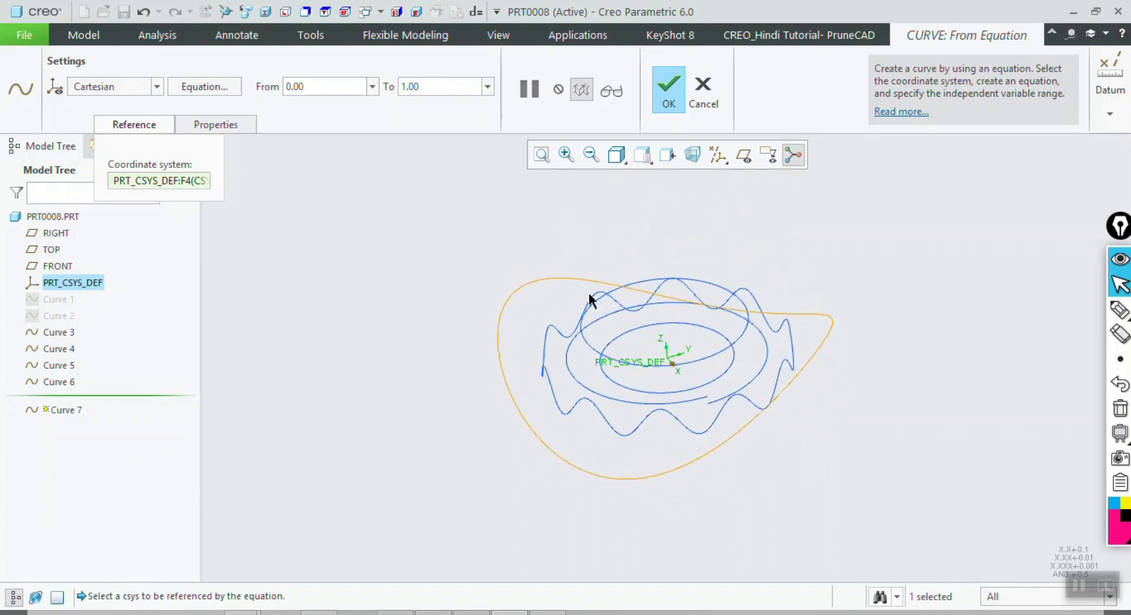
Change the Z equation to z=5*sin(360*t*3) and inspect the resulting wave
left_click(209, 87)
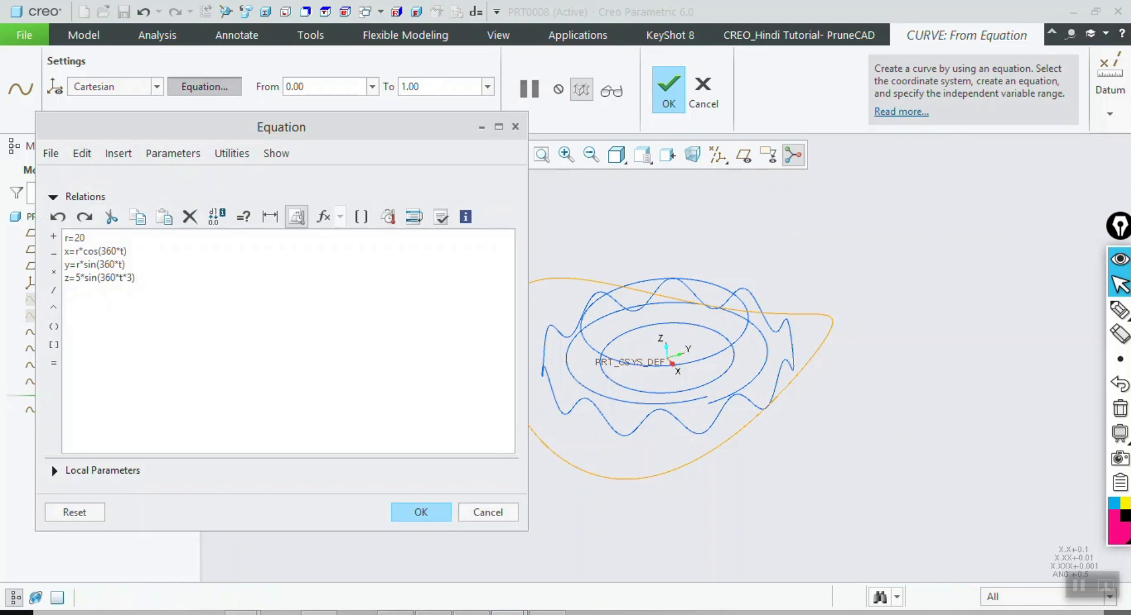
left_click(420, 513)
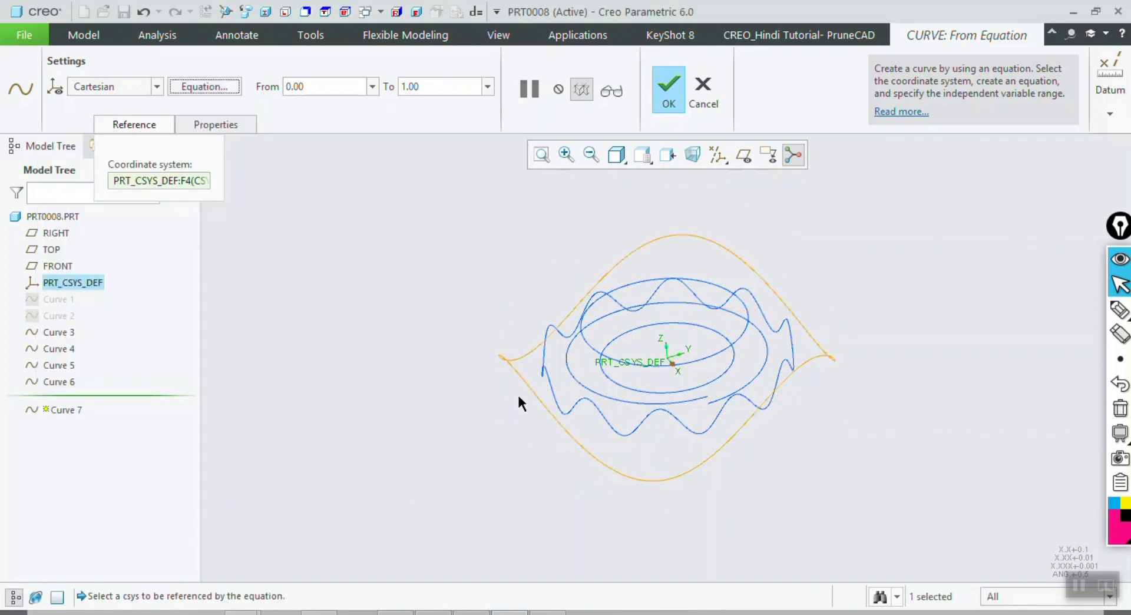
middle_click_drag(522, 471, 538, 374)
Raise the multiplier of t in the Z equation to 5, giving z=5*sin(360*t*5), and inspect the curve
left_click(203, 87)
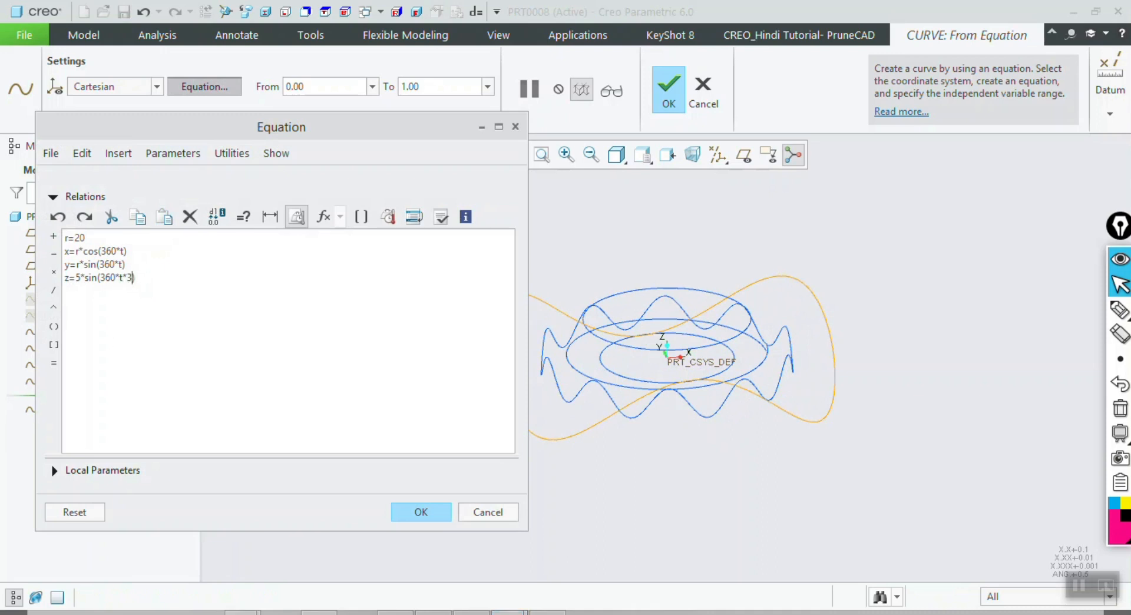
key("BackSpace")
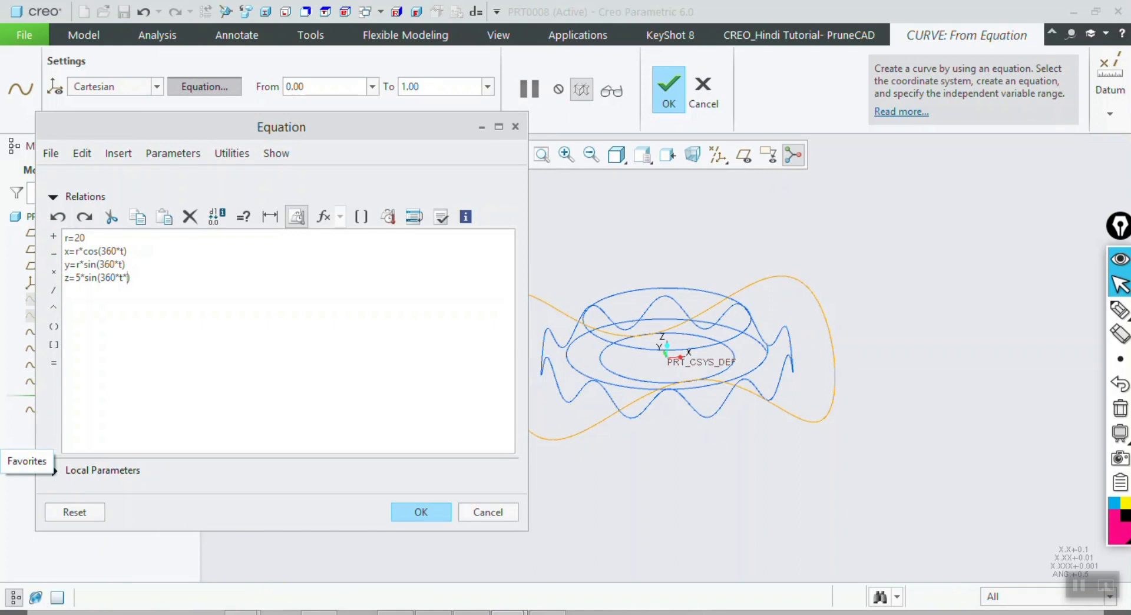
type("5")
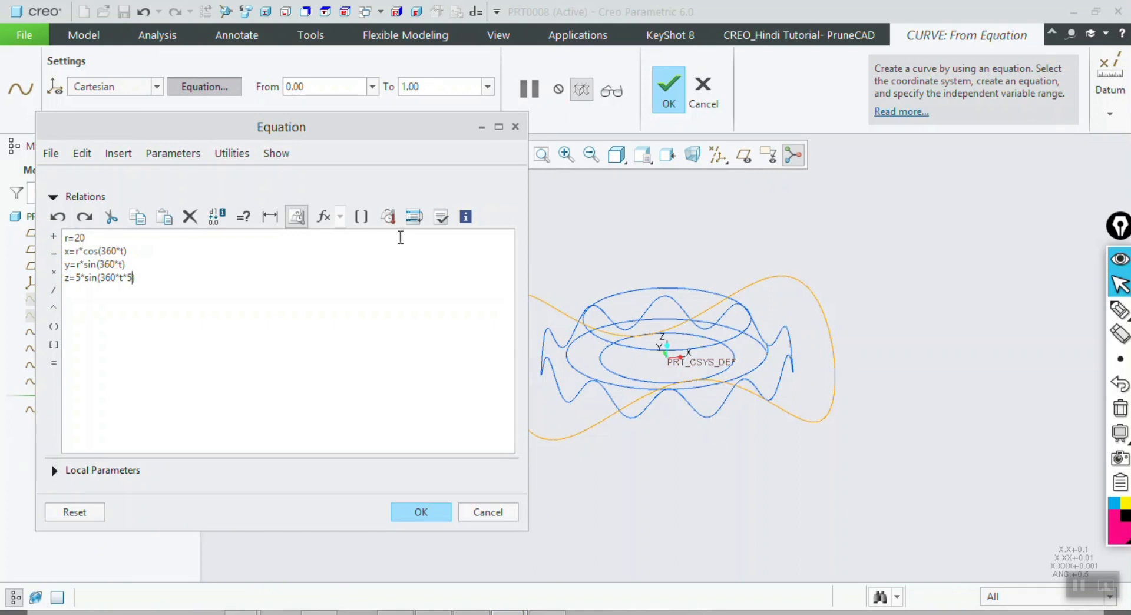
left_click(434, 509)
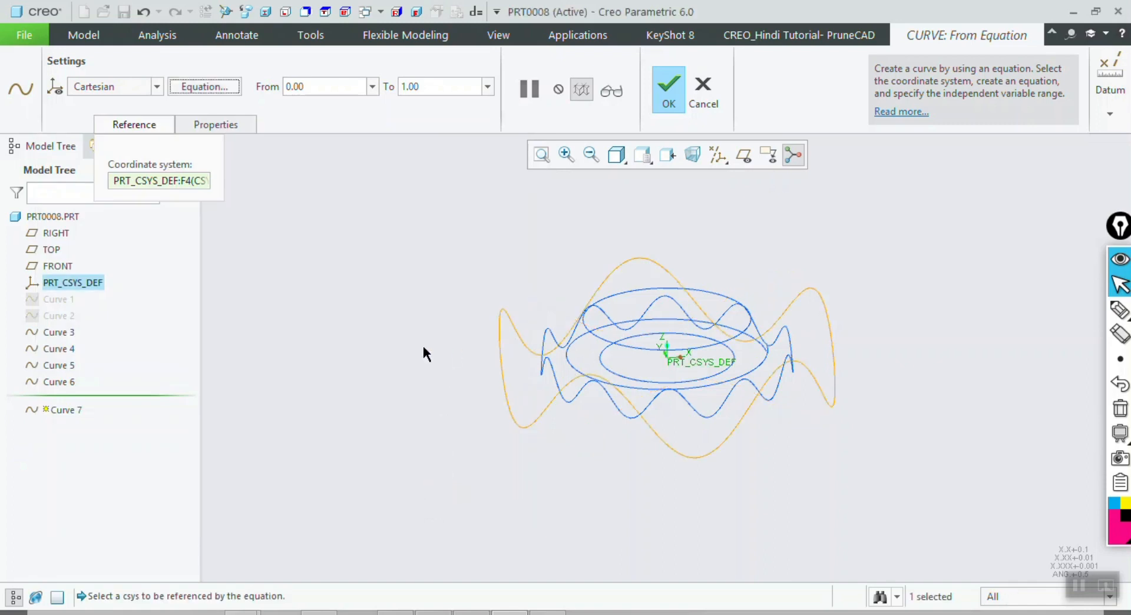
middle_click_drag(599, 408, 635, 436)
Set the Z equation to z=5*sin(360*t*20) and inspect the denser wave from several angles
left_click(203, 89)
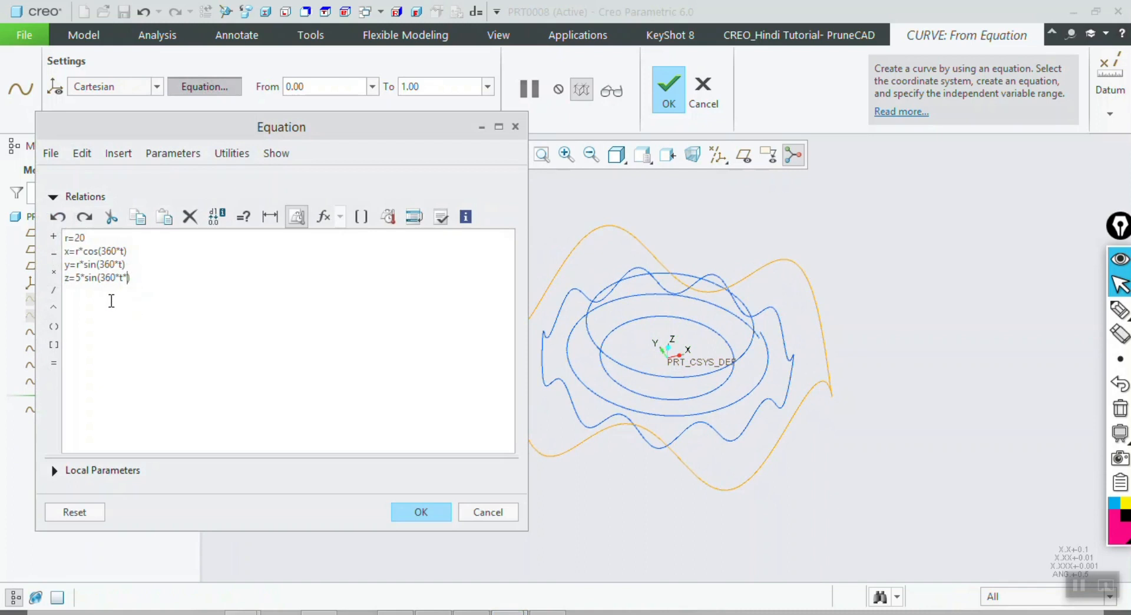
type("20")
left_click(422, 514)
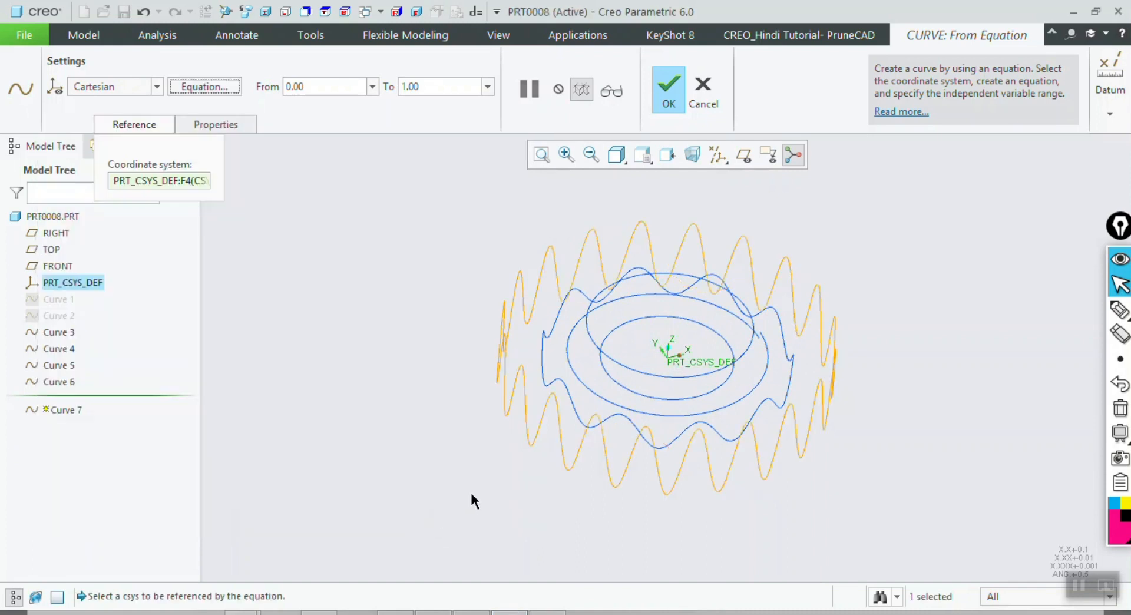
middle_click_drag(472, 500, 498, 454)
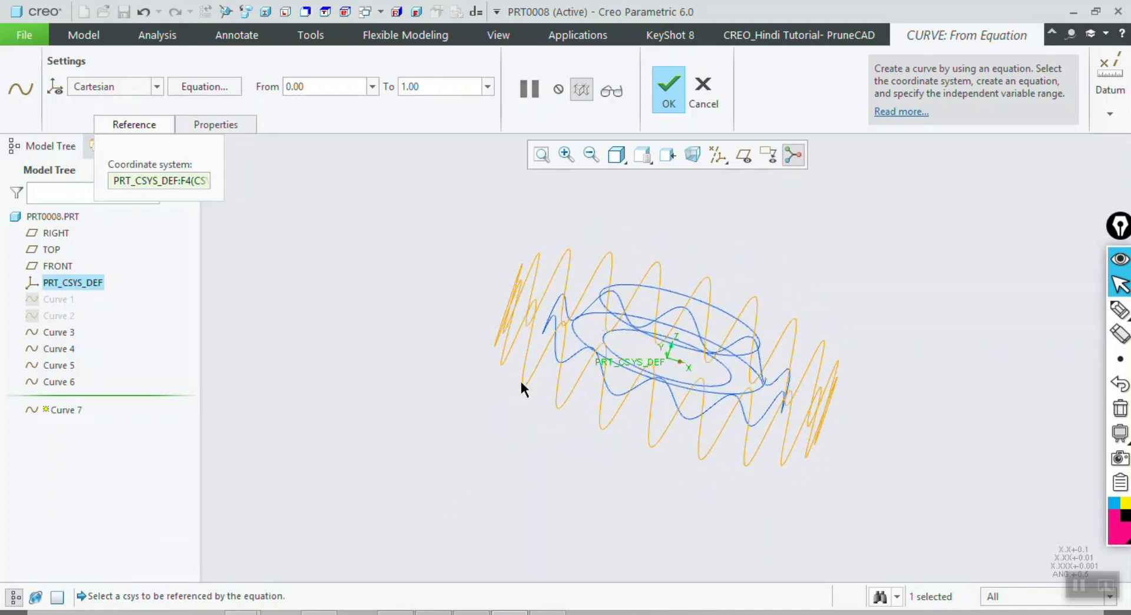
middle_click_drag(834, 428, 662, 362)
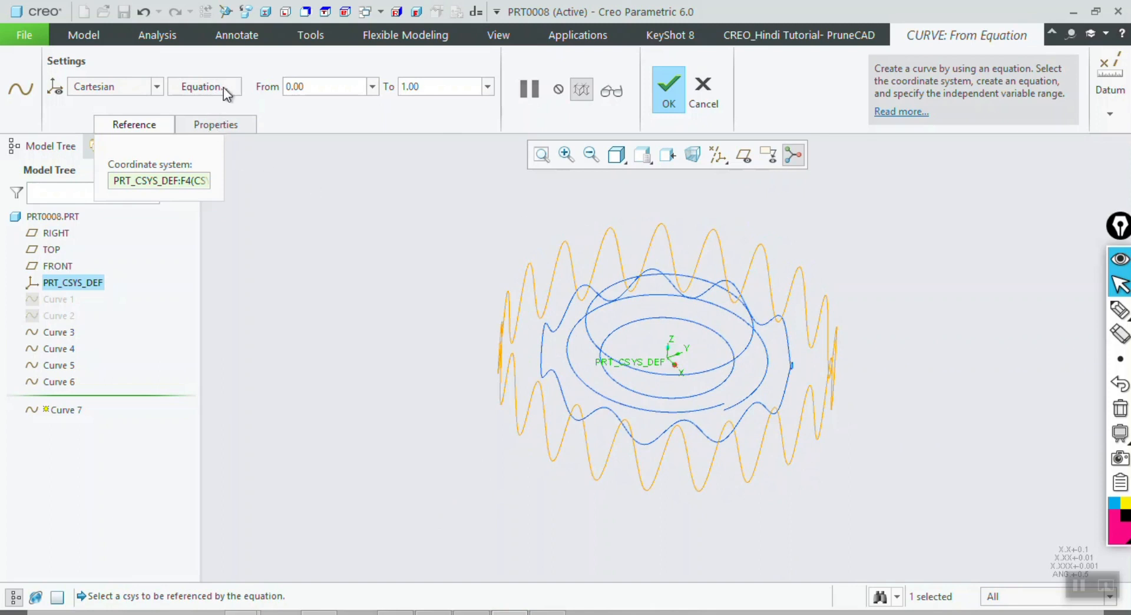
Reduce the wave amplitude in the Z equation to 2, giving z=2*sin(360*t*20), and inspect the curve
left_click(221, 87)
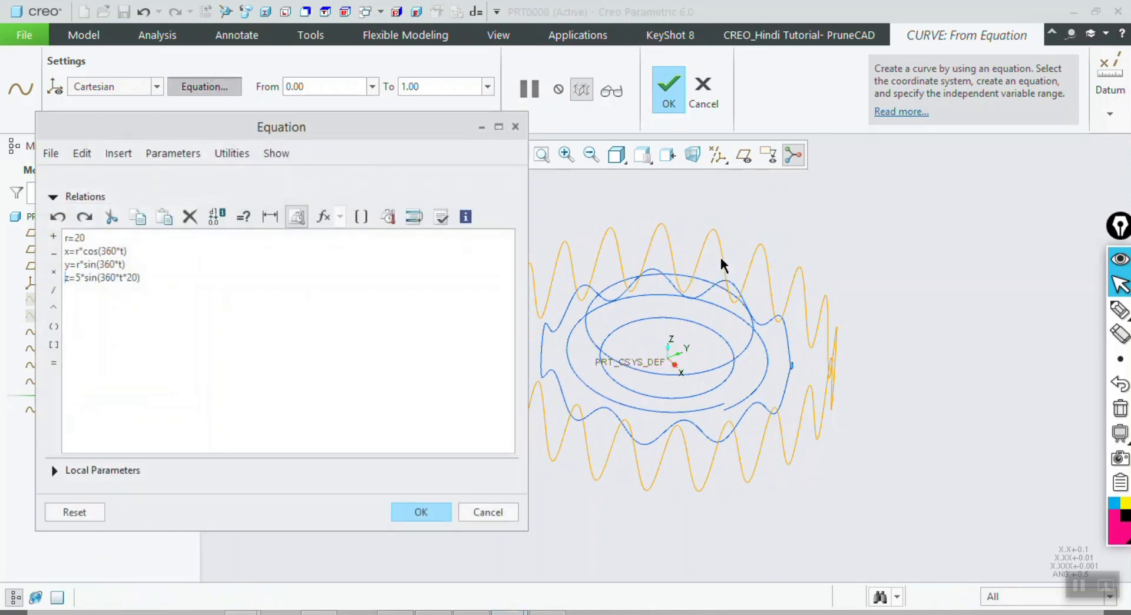
mouse_move(680, 225)
middle_mouse_down()
mouse_move(727, 202)
mouse_move(722, 177)
mouse_move(720, 196)
middle_mouse_up()
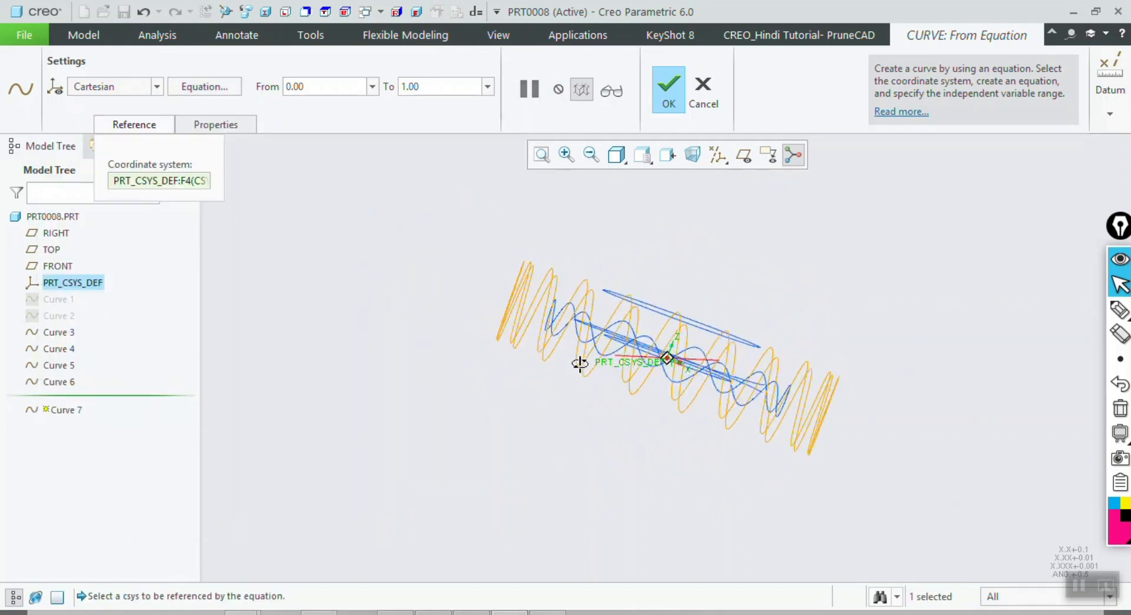
middle_click_drag(578, 364, 563, 363)
left_click(215, 90)
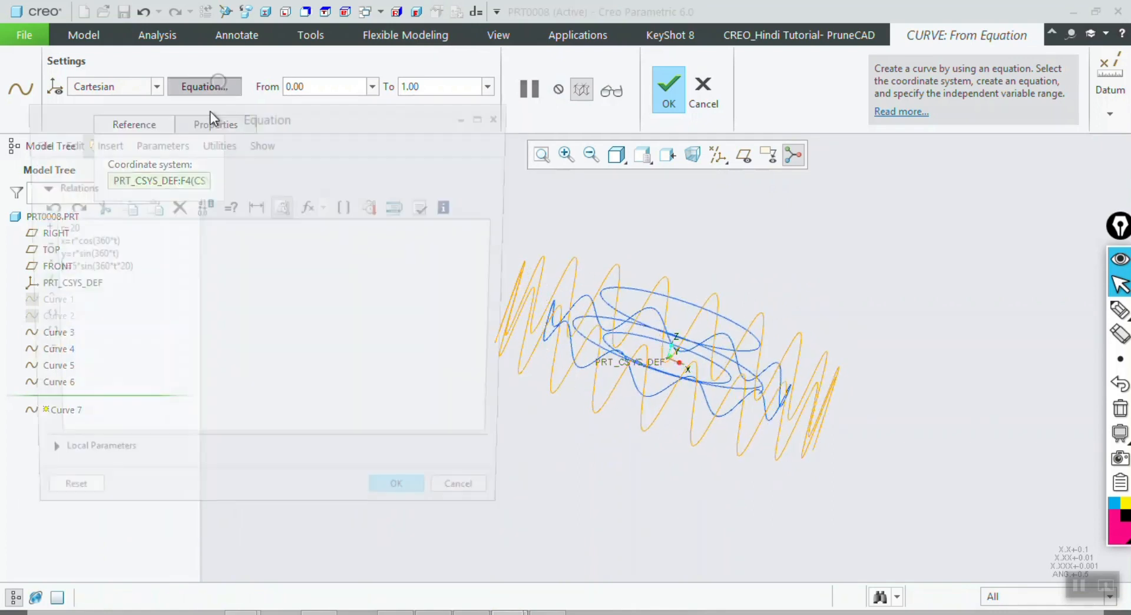
left_click(65, 268)
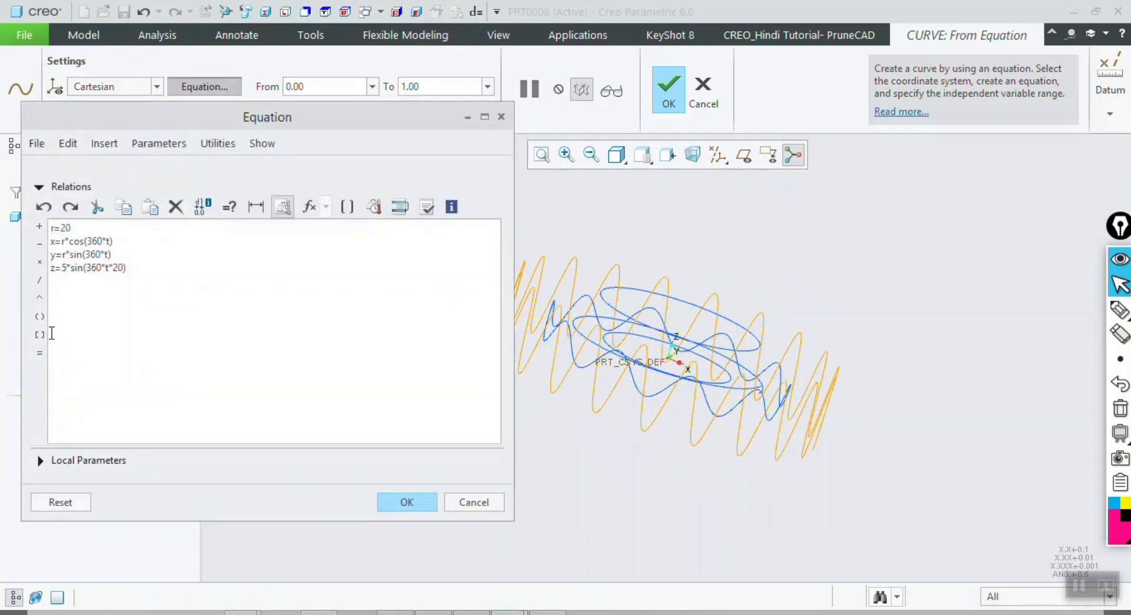
key("BackSpace")
type("2")
left_click(412, 499)
middle_click_drag(577, 453, 593, 433)
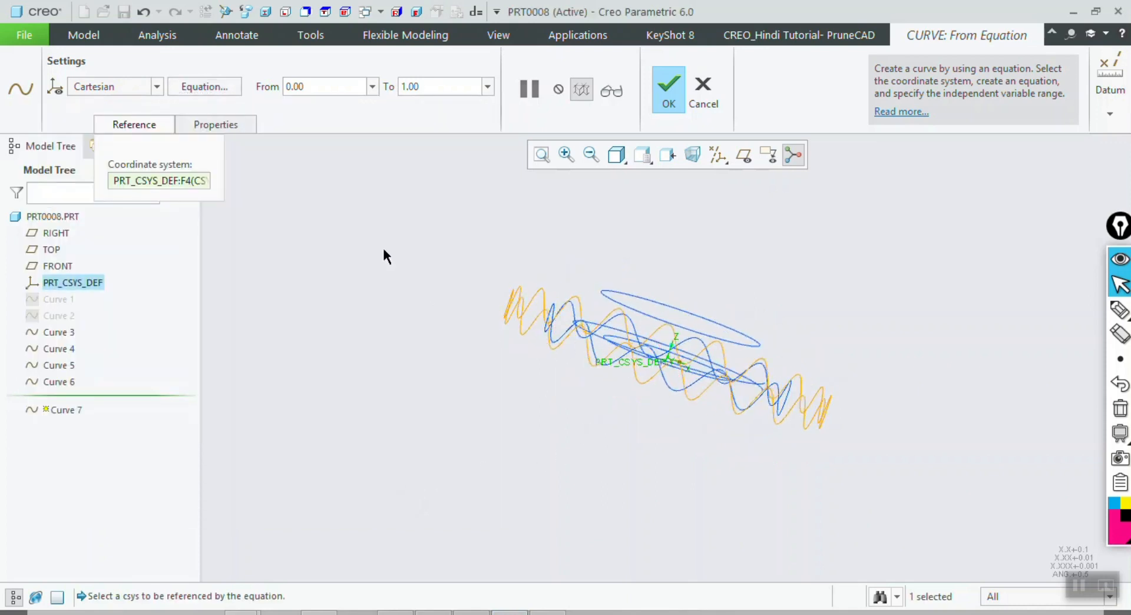
middle_click_drag(365, 283, 356, 309)
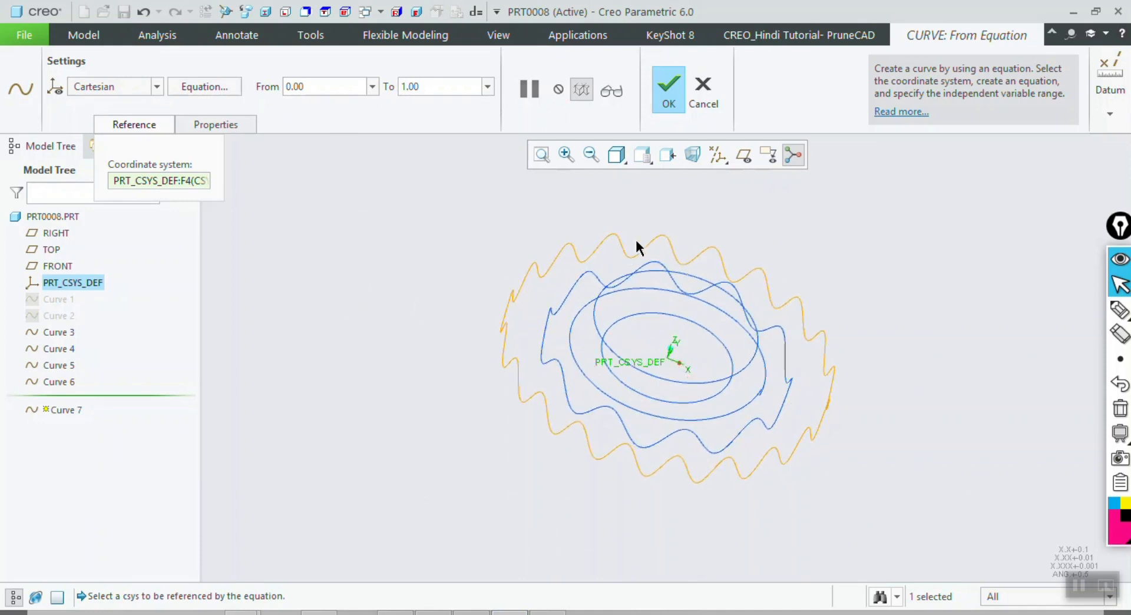
middle_click_drag(620, 242, 651, 244)
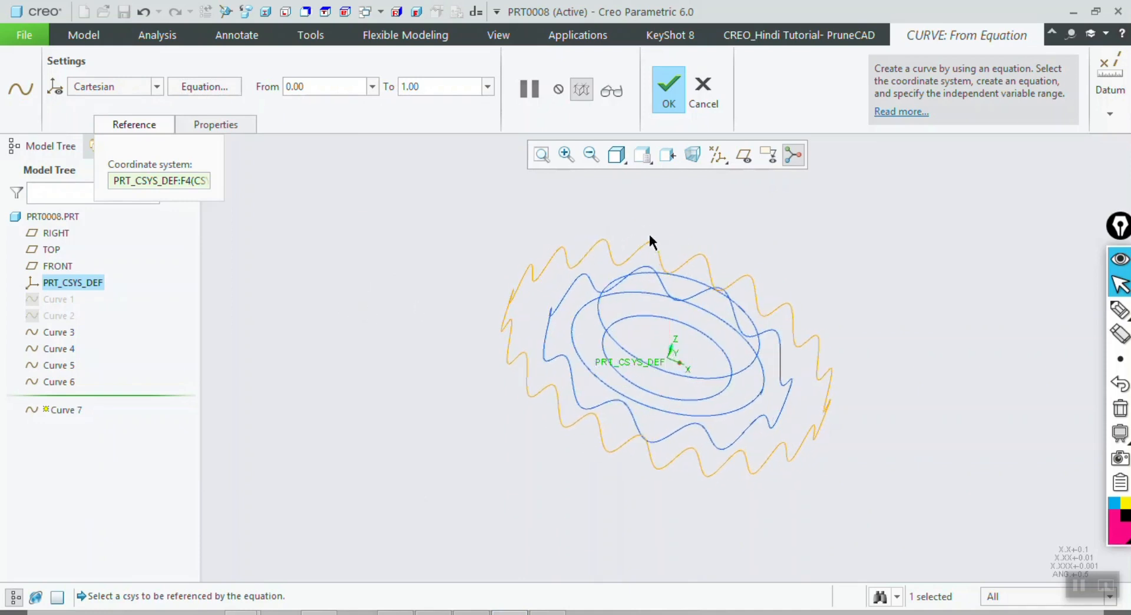
Try 2 as the upper limit of the curve's parameter range and set it back to 1
double_click(440, 86)
type("2")
key("Return")
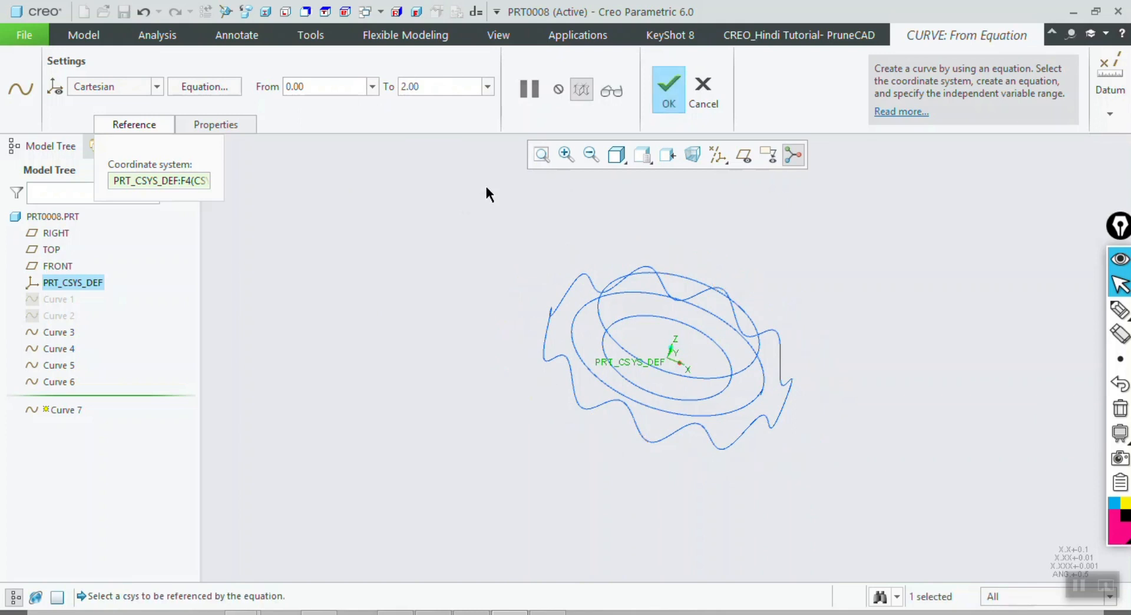
double_click(435, 87)
type("1")
key("Return")
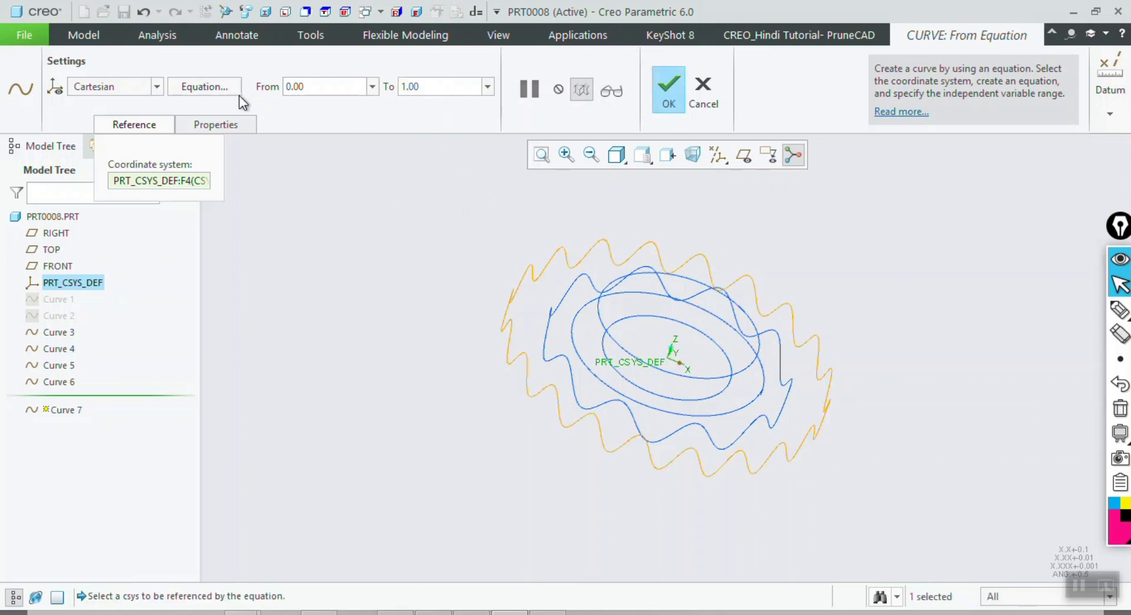
Multiply the X and Y equations by 2, giving x=r*cos(360*t)*2 and y=r*sin(360*t)*2, and inspect the enlarged curve
left_click(235, 89)
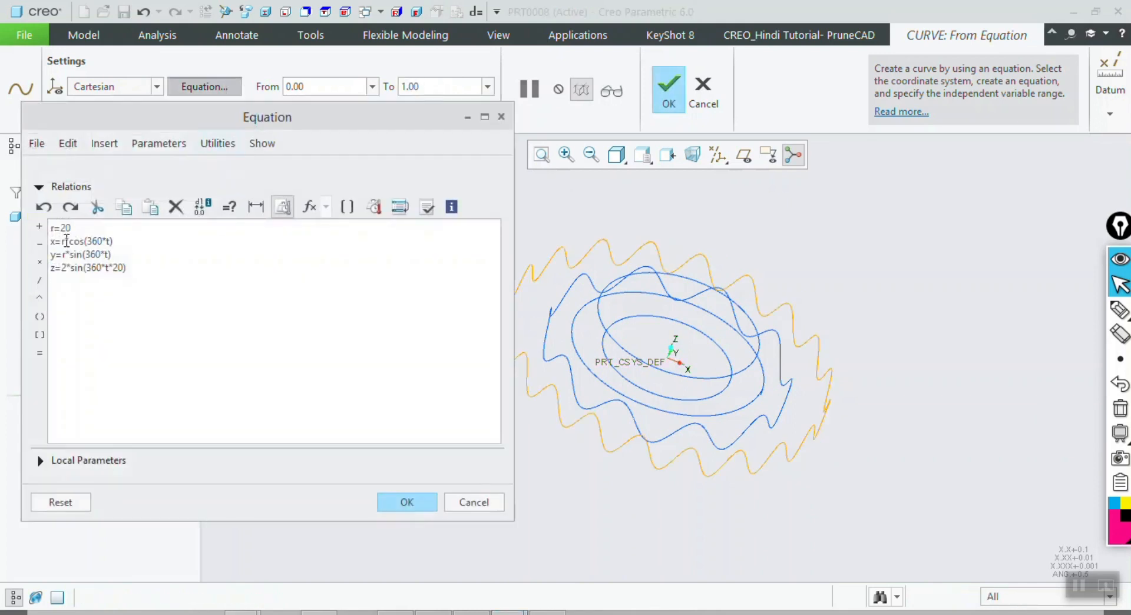
left_click(131, 242)
type("*2")
left_click(126, 256)
type("*2")
left_click(402, 502)
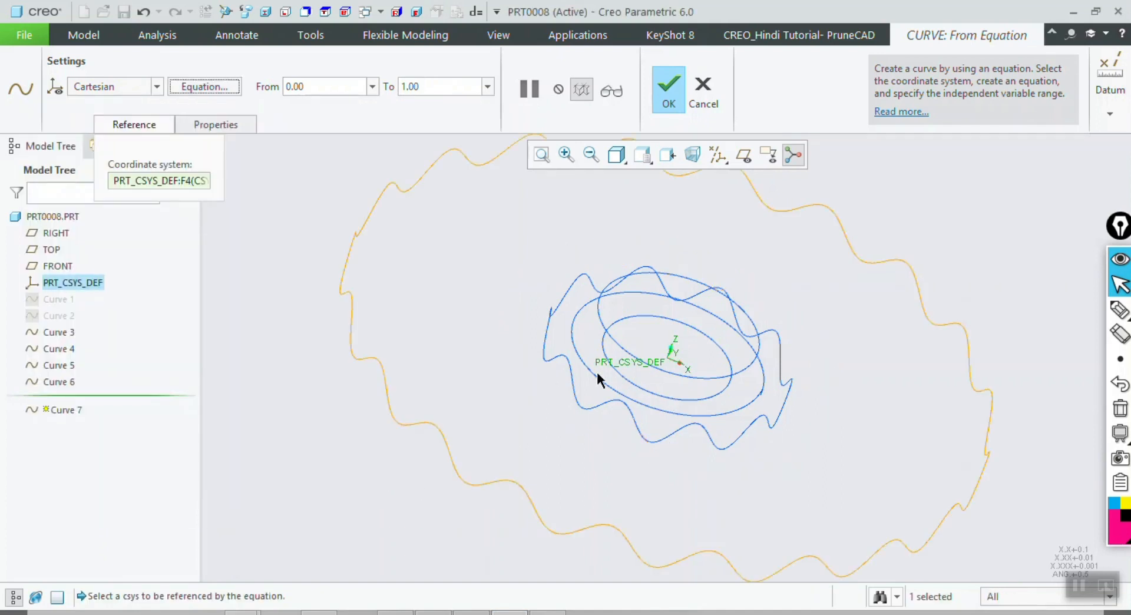
middle_click_drag(598, 378, 461, 329)
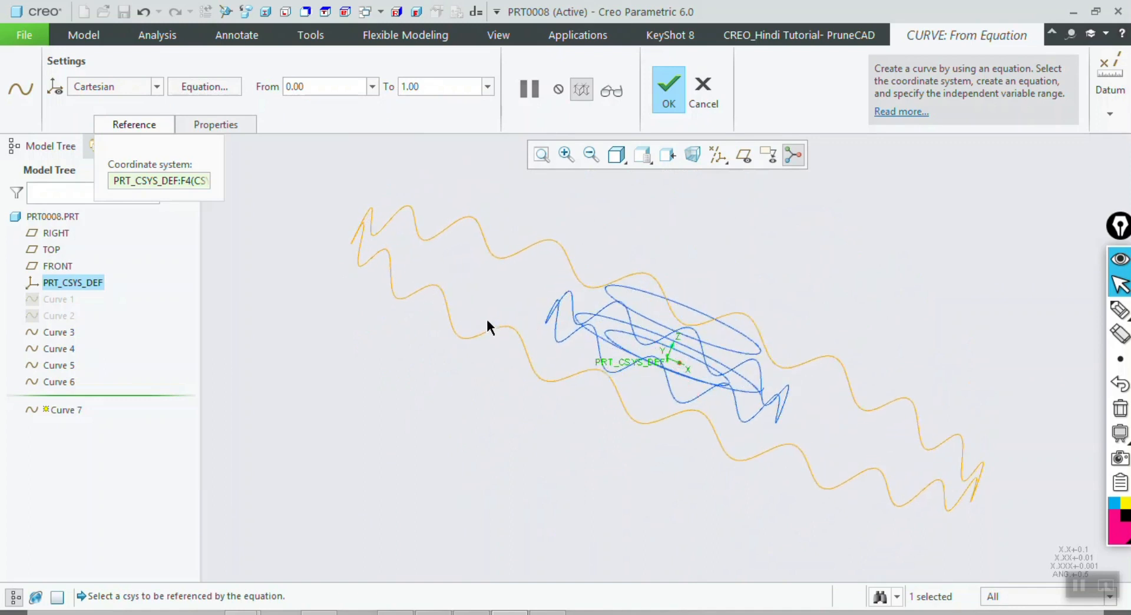
middle_click_drag(505, 328, 462, 348)
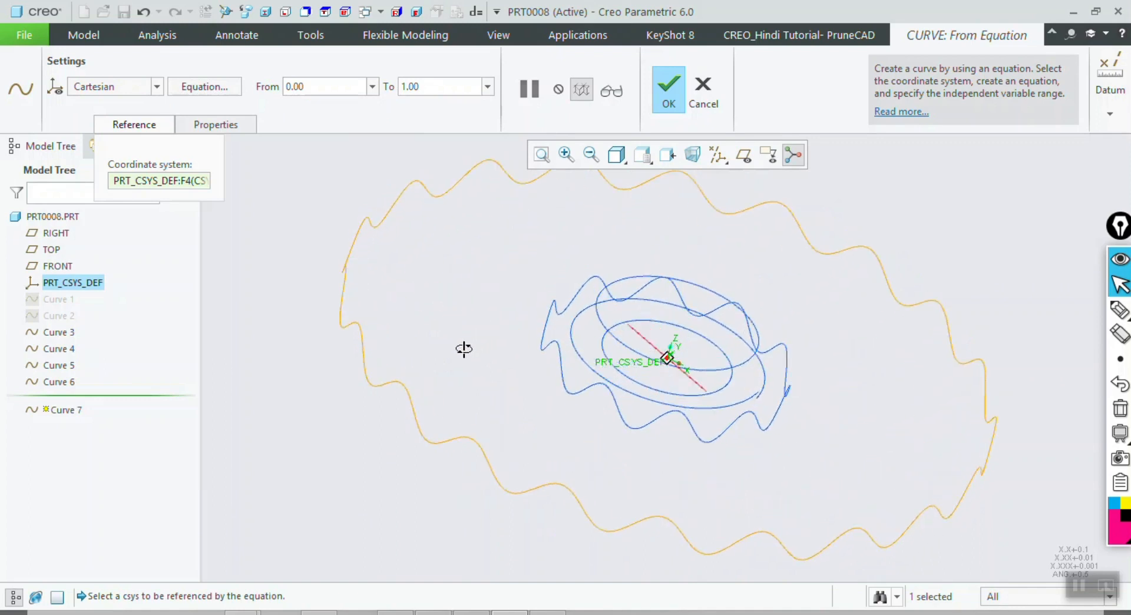
Set the radius variable in the curve's equations to r=10 and inspect the resulting curve
left_click(203, 89)
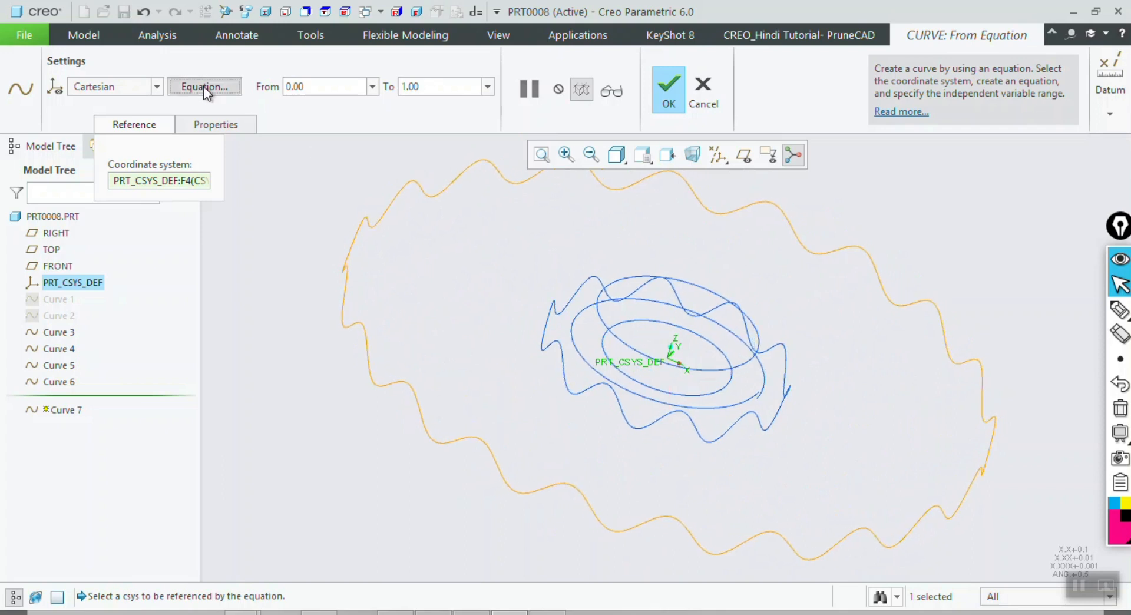
left_click(83, 227)
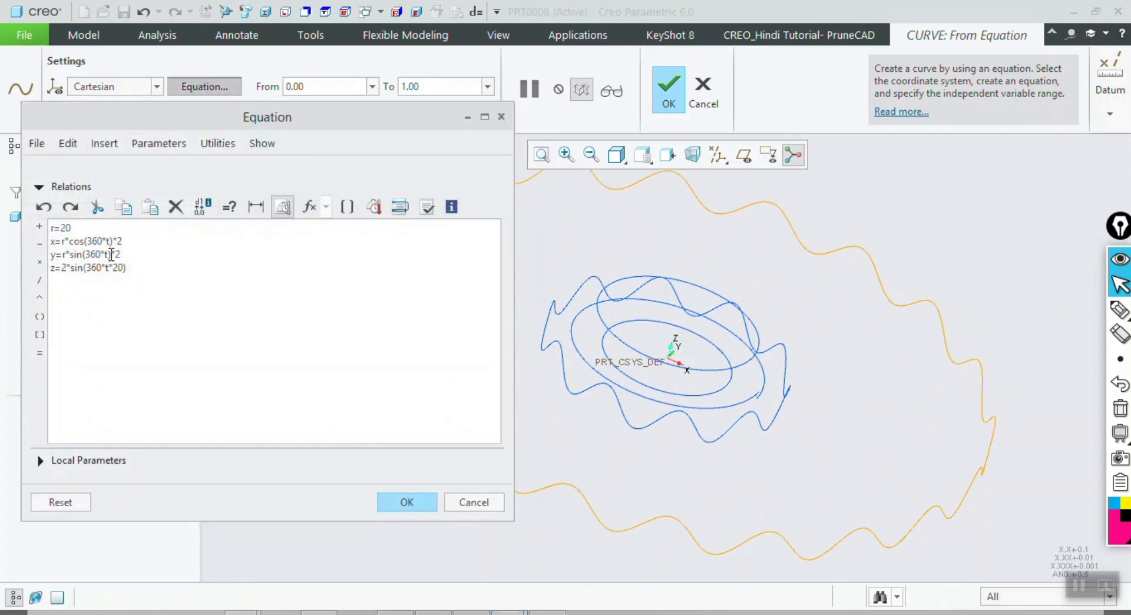
key("BackSpace")
key("BackSpace")
type("1")
left_click(396, 503)
mouse_move(433, 410)
middle_mouse_down()
mouse_move(448, 408)
mouse_move(414, 444)
mouse_move(409, 470)
mouse_move(416, 422)
middle_mouse_up()
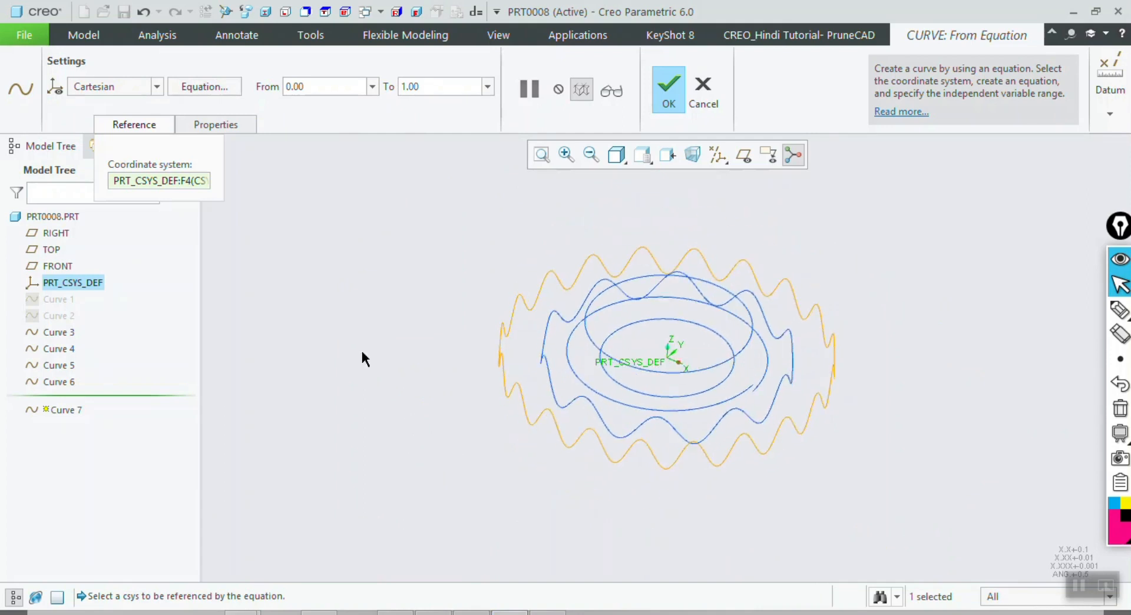
Change the Y equation to y=r*sin(360*t)*3 to stretch the curve into a wavy ellipse
left_click(190, 90)
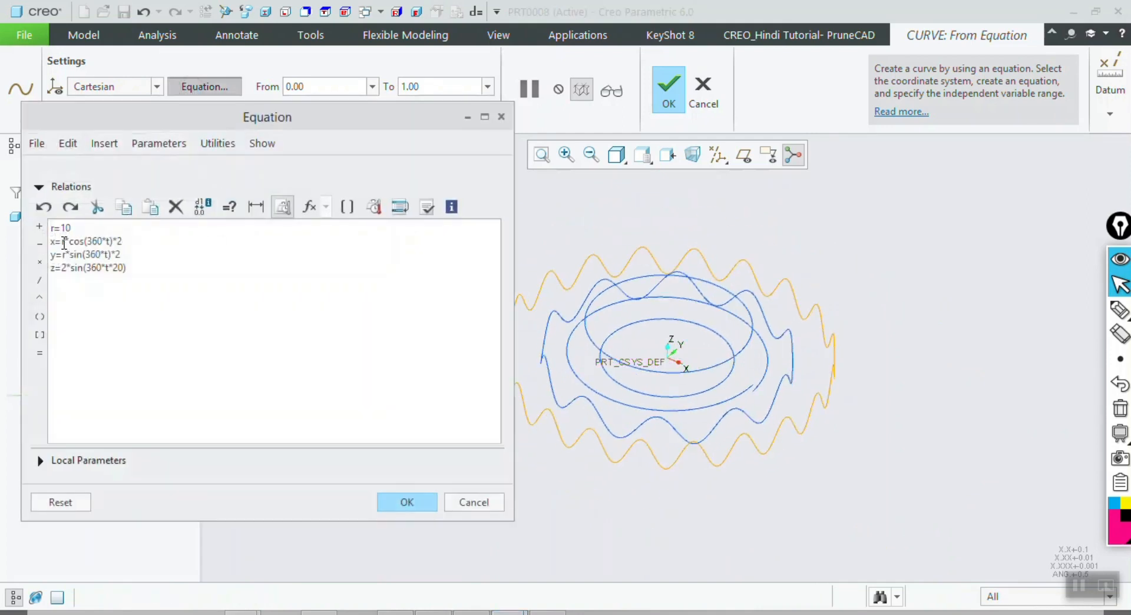
left_click(126, 255)
key("BackSpace")
type("3")
left_click(406, 502)
middle_click_drag(455, 394, 454, 427)
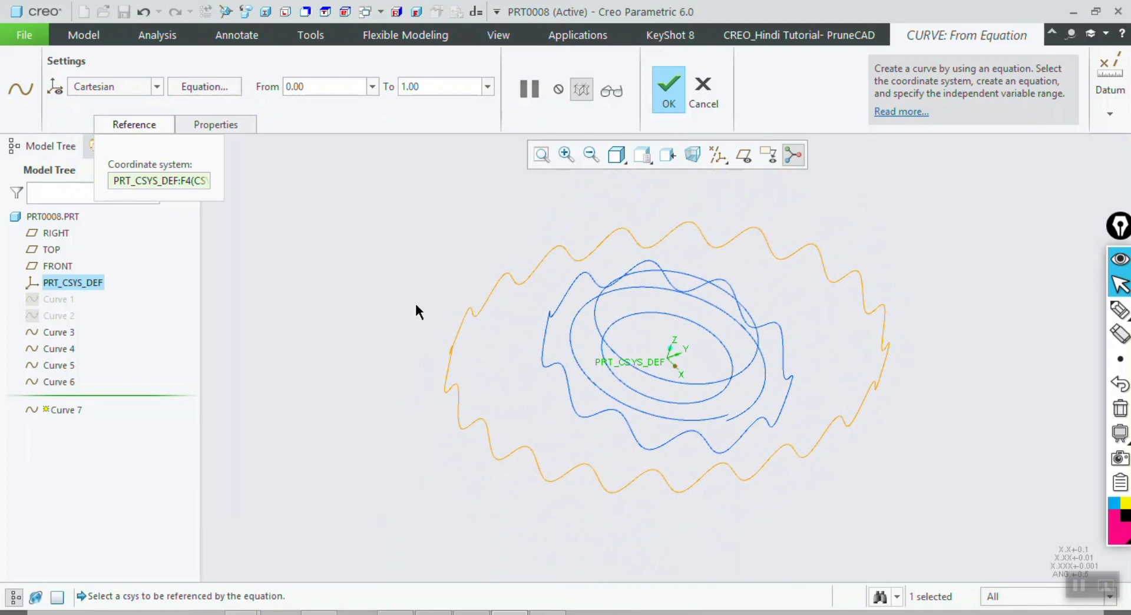
Switch to the PTC Community page in the browser and look through its list of Cartesian curve equations
left_click(472, 612)
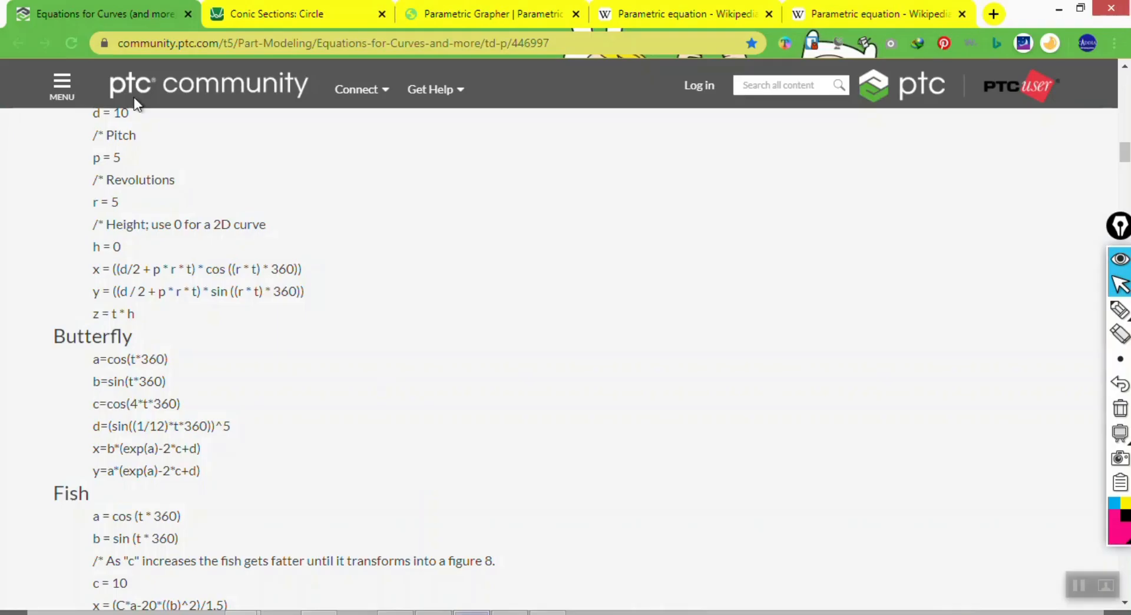
scroll(543, 419, "up", 8)
scroll(501, 346, "up", 18)
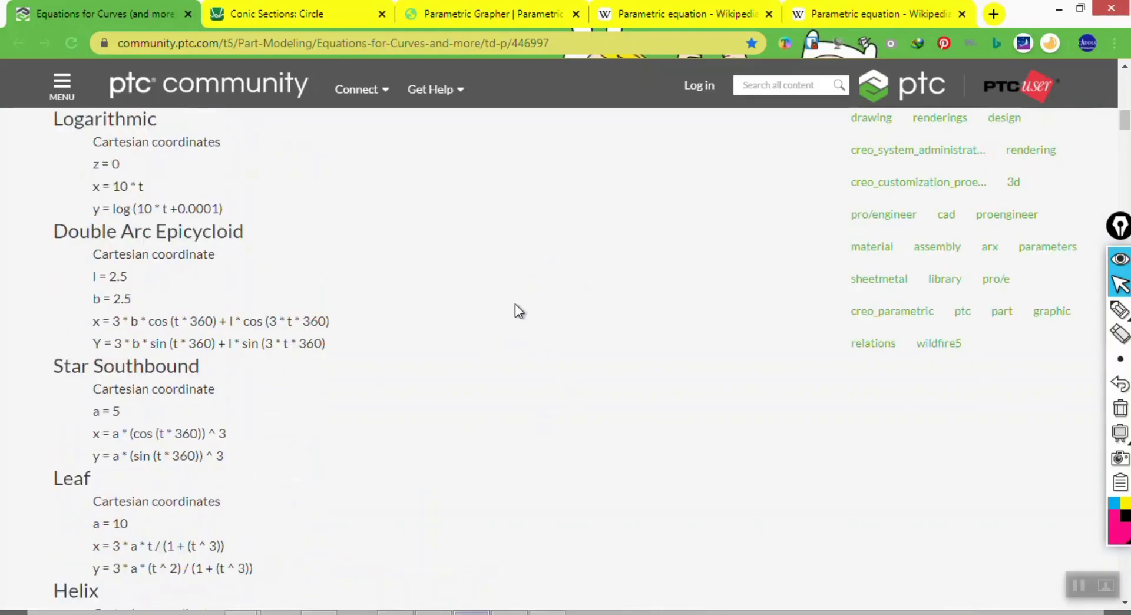
scroll(483, 334, "down", 2)
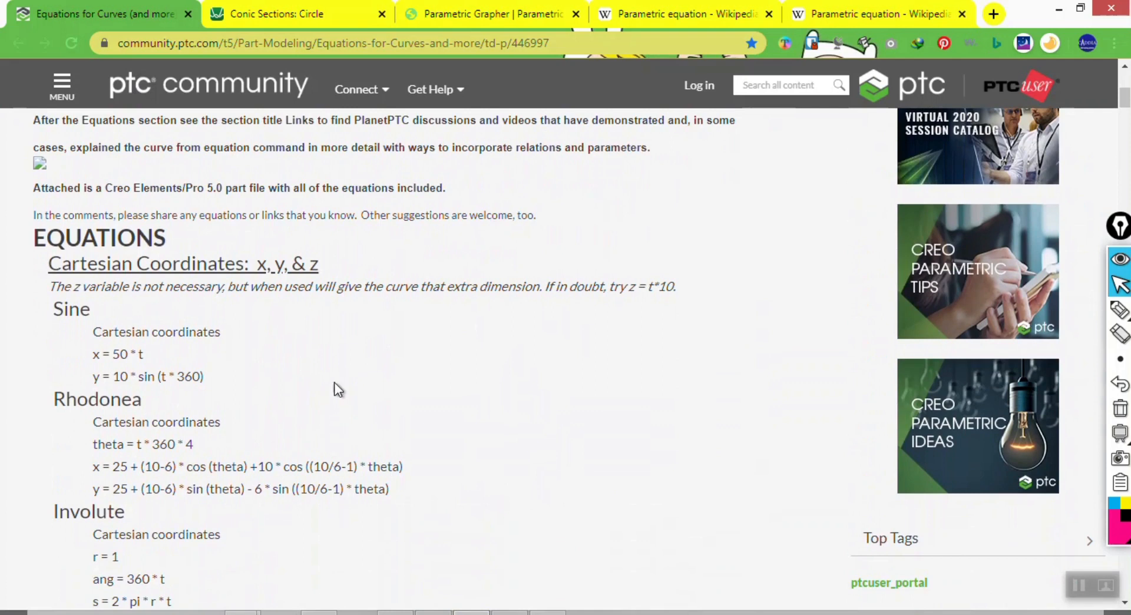
Look through the equations page and select the Rhodonea theta, x and y equations in its Cartesian section for copying
scroll(191, 354, "down", 2)
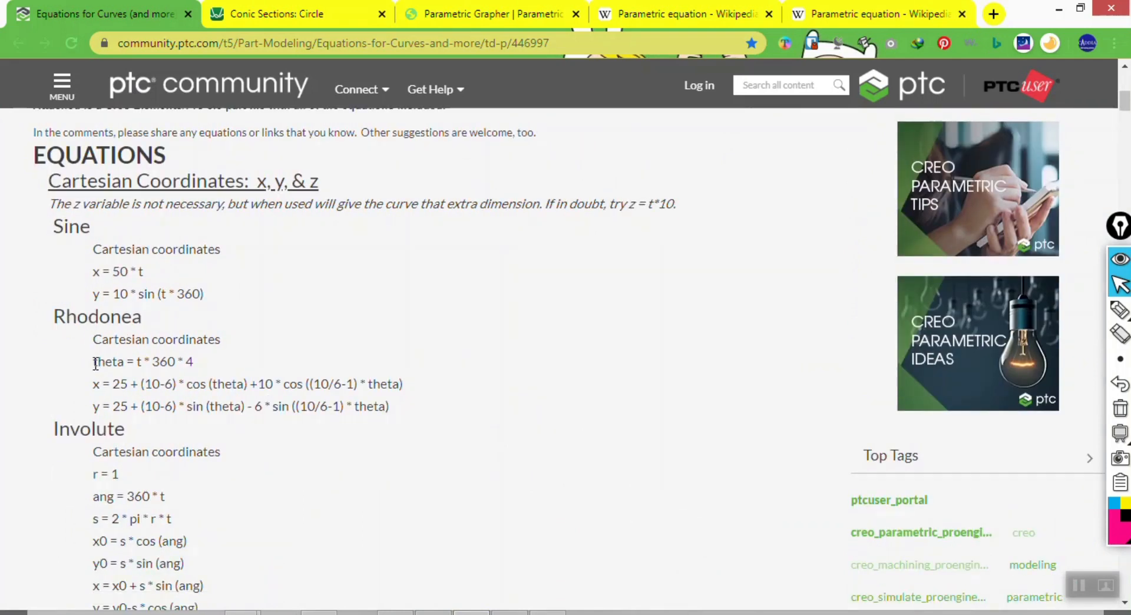
scroll(94, 363, "up", 8)
scroll(95, 364, "down", 6)
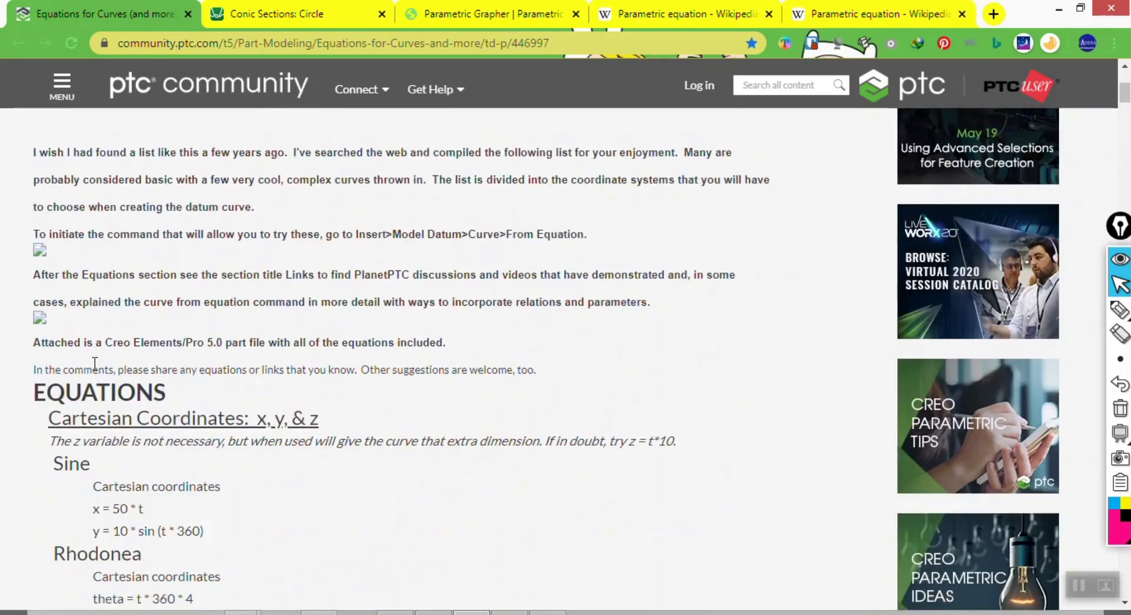
scroll(94, 363, "up", 1)
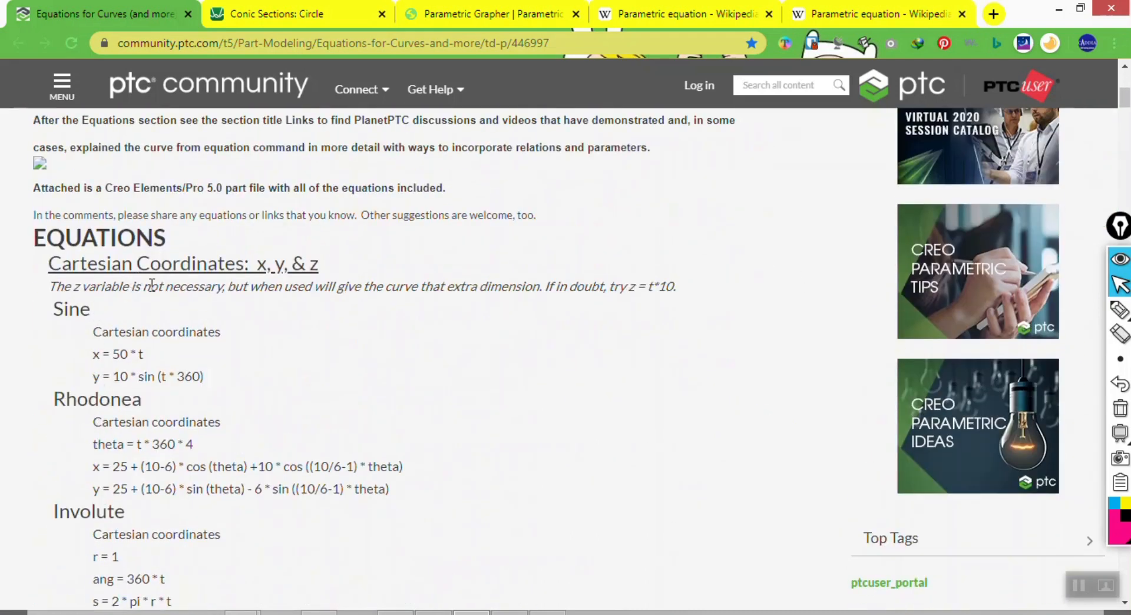
scroll(151, 285, "down", 20)
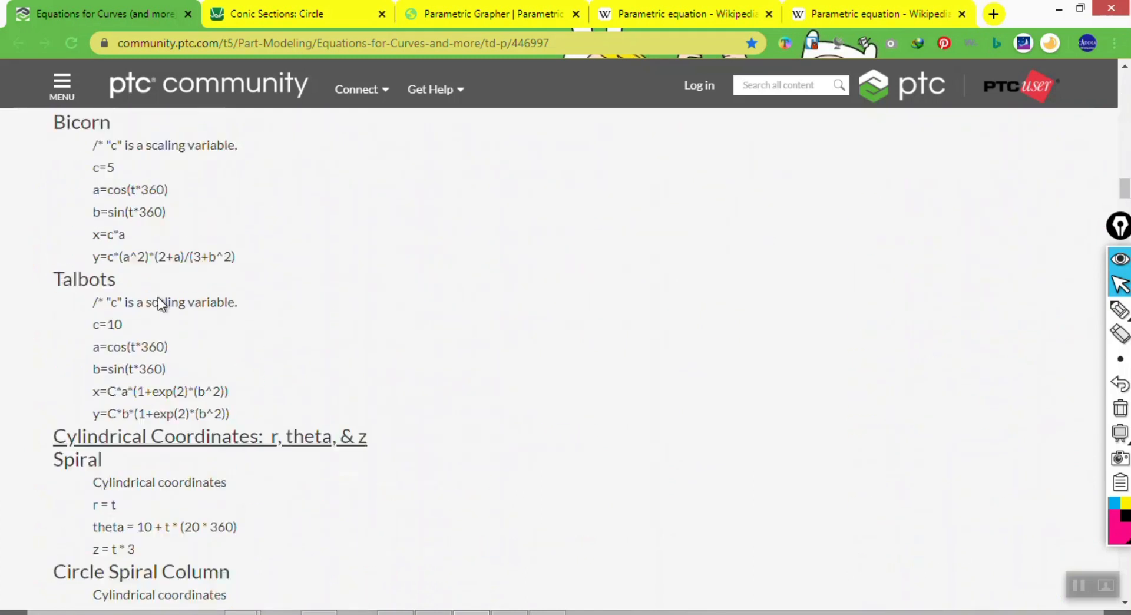
scroll(158, 297, "down", 5)
scroll(94, 283, "up", 2)
scroll(225, 348, "up", 20)
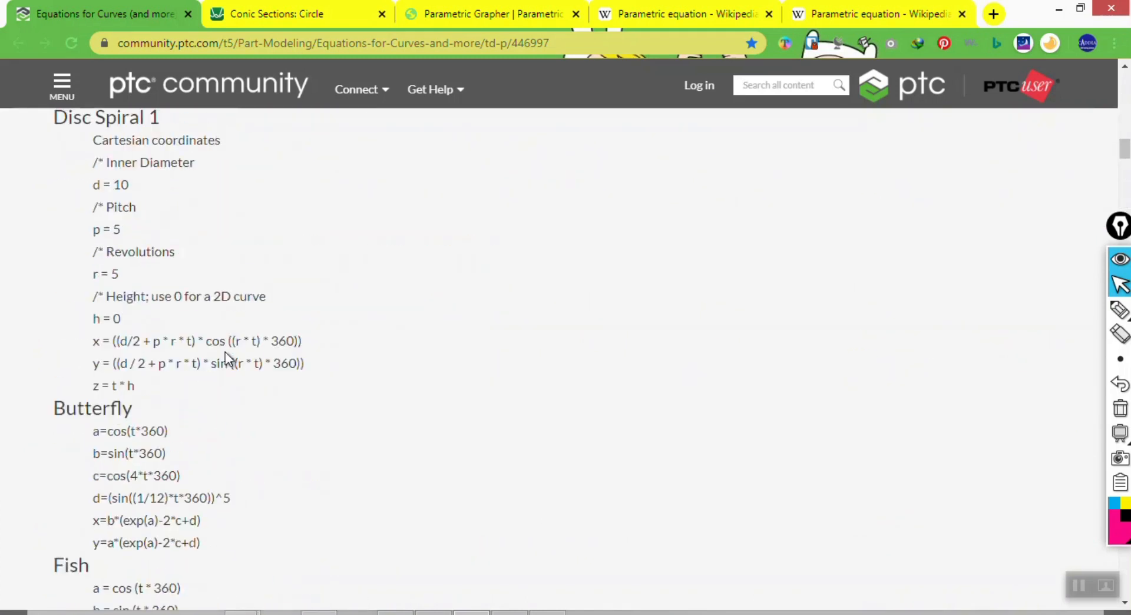
scroll(225, 356, "down", 1)
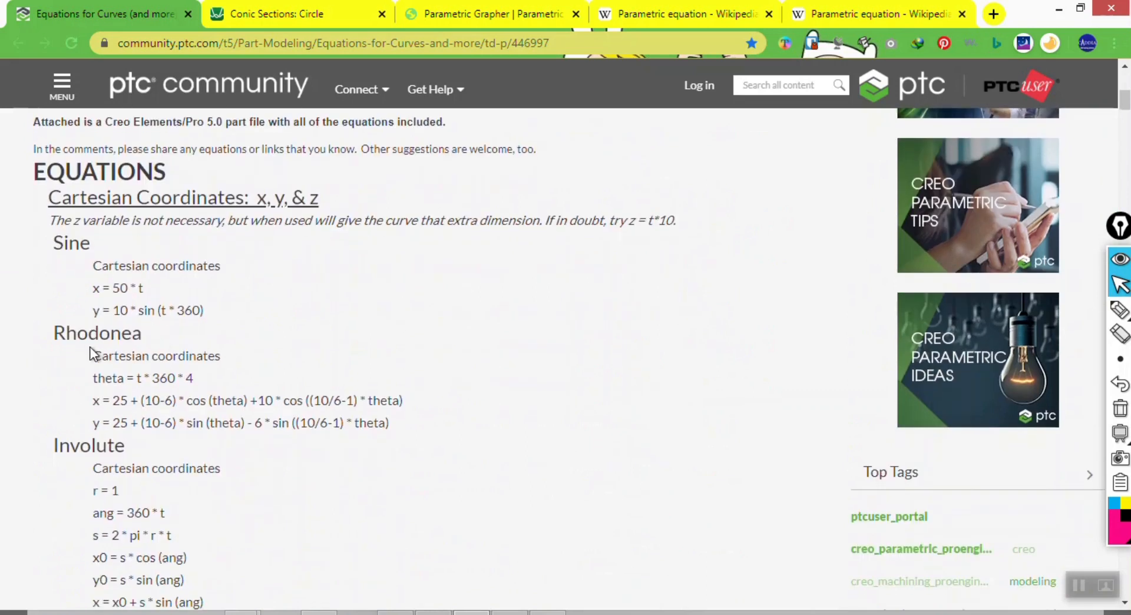
left_click_drag(94, 374, 412, 425)
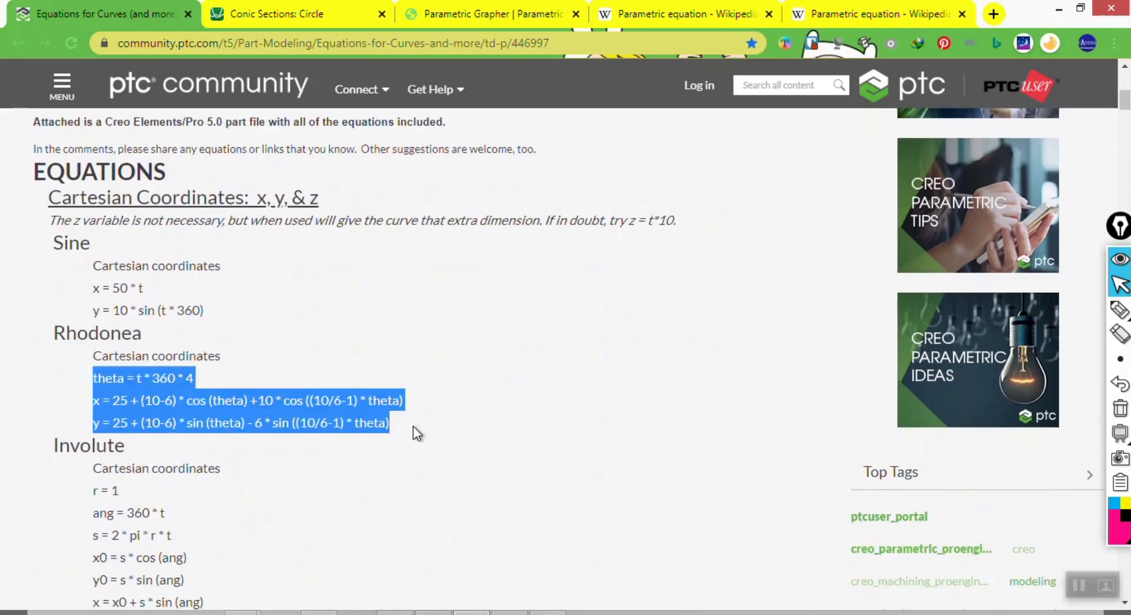
Switch to Creo Parametric and hide Curve 3 through Curve 7
left_click(500, 612)
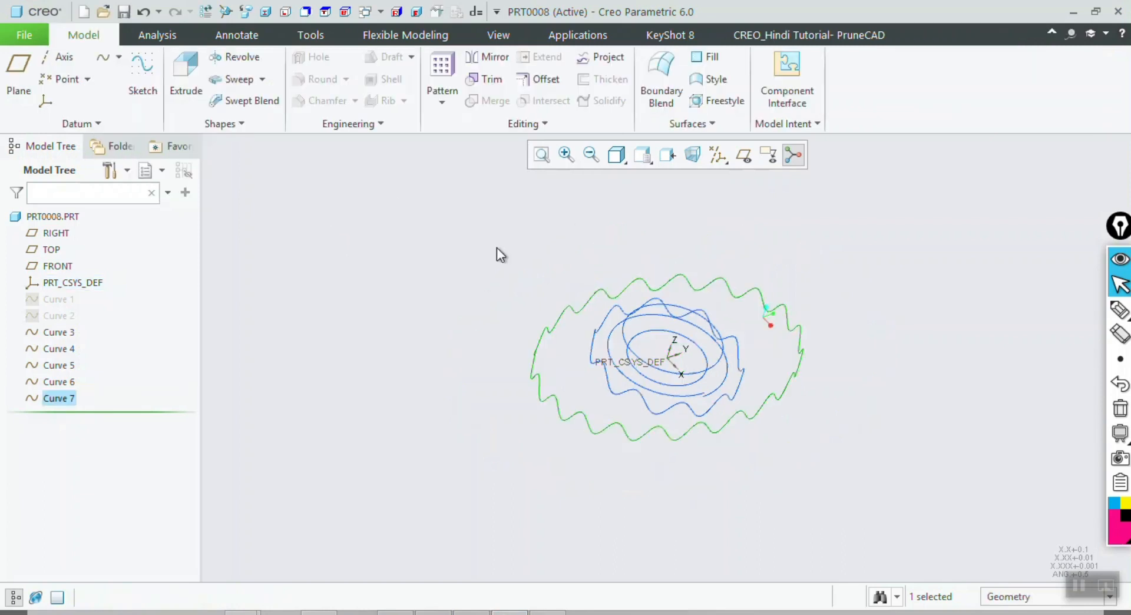
left_click(668, 91)
middle_click_drag(497, 262, 480, 303)
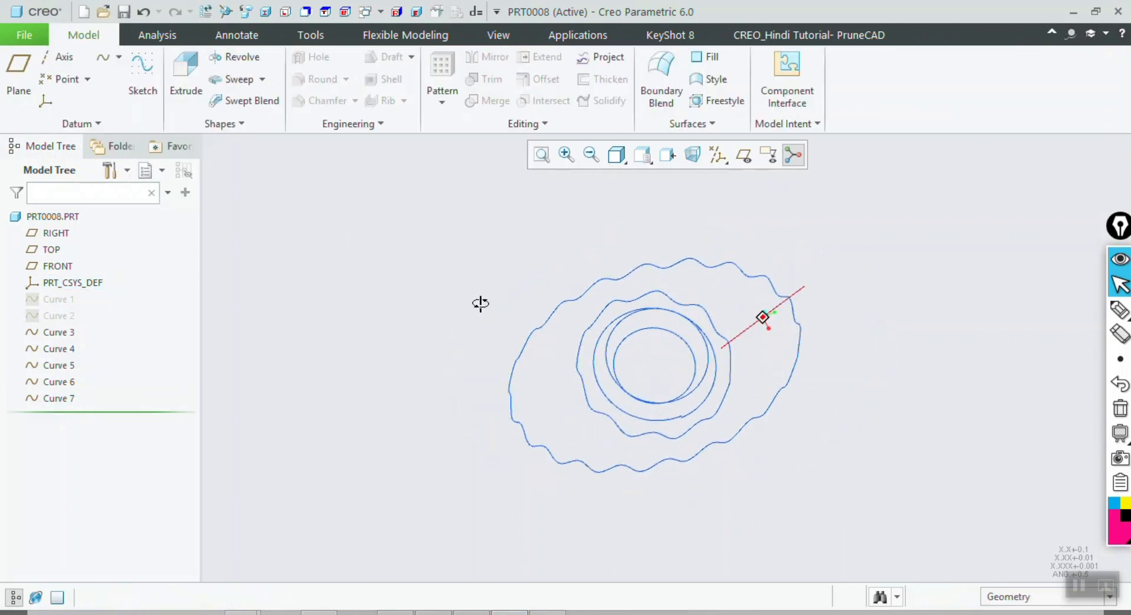
left_click(62, 399)
left_click(60, 331, "shift")
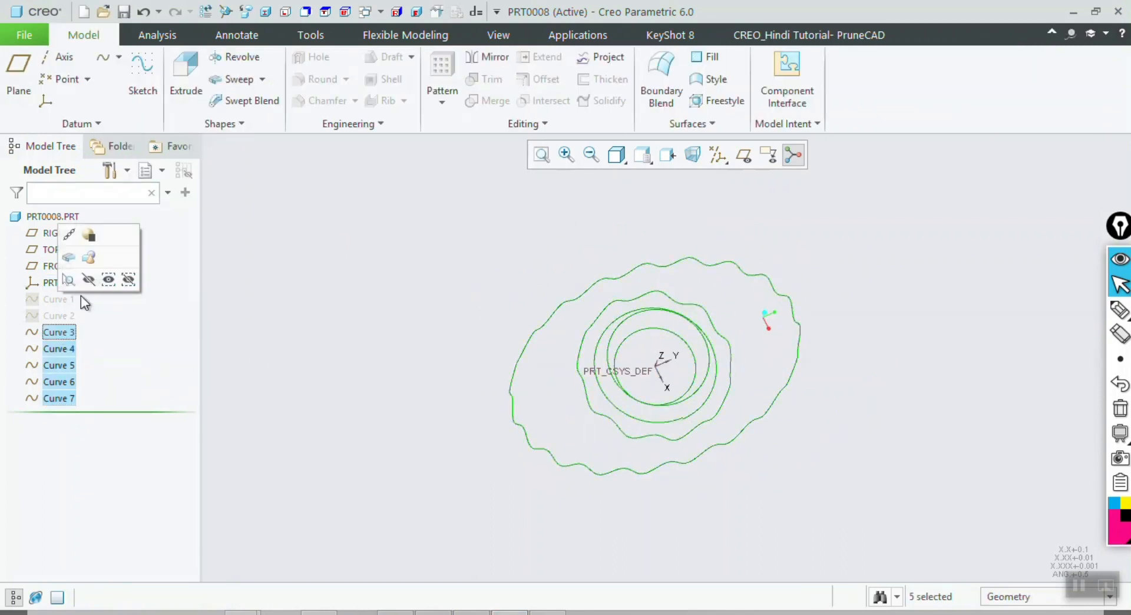
left_click(98, 277)
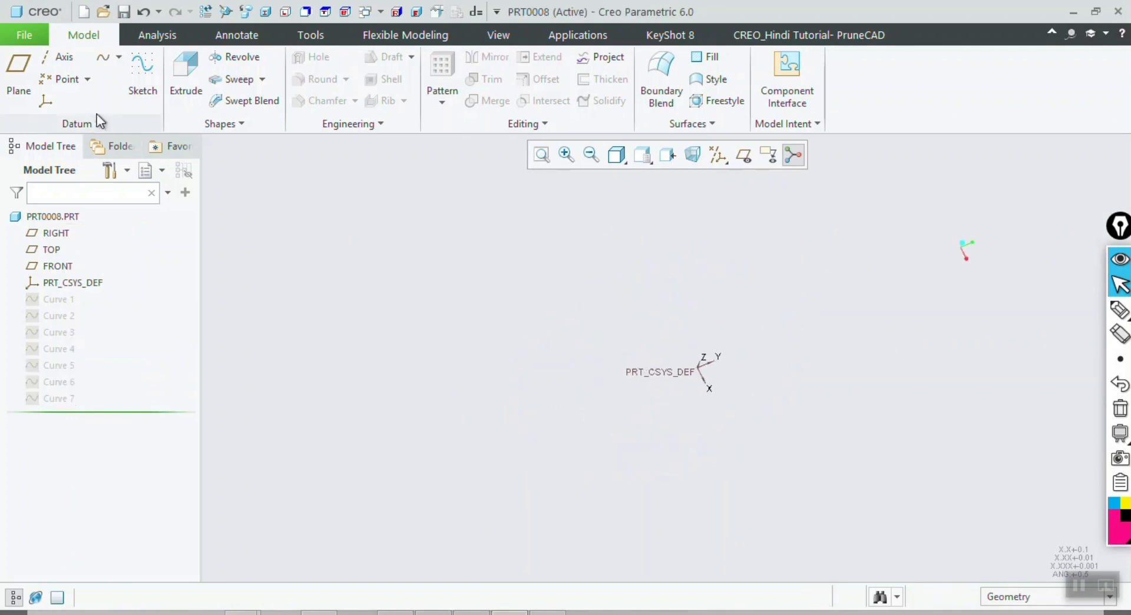
Create a Cartesian curve from equation referenced to PRT_CSYS_DEF with the copied Rhodonea equations, and inspect its shape
left_click(118, 57)
left_click(132, 77)
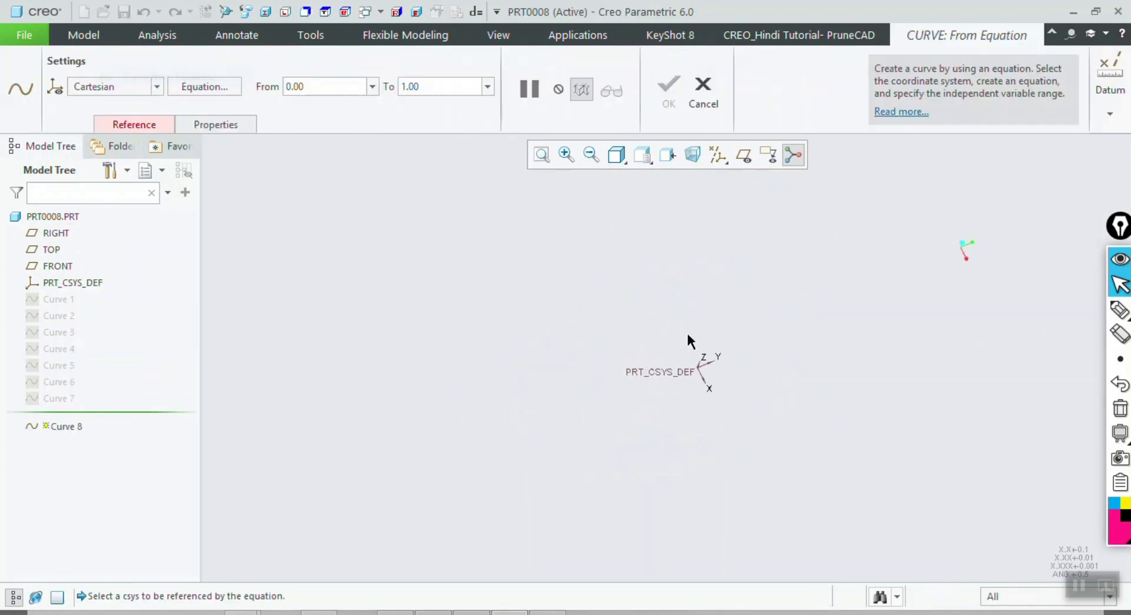
left_click(685, 371)
left_click(206, 86)
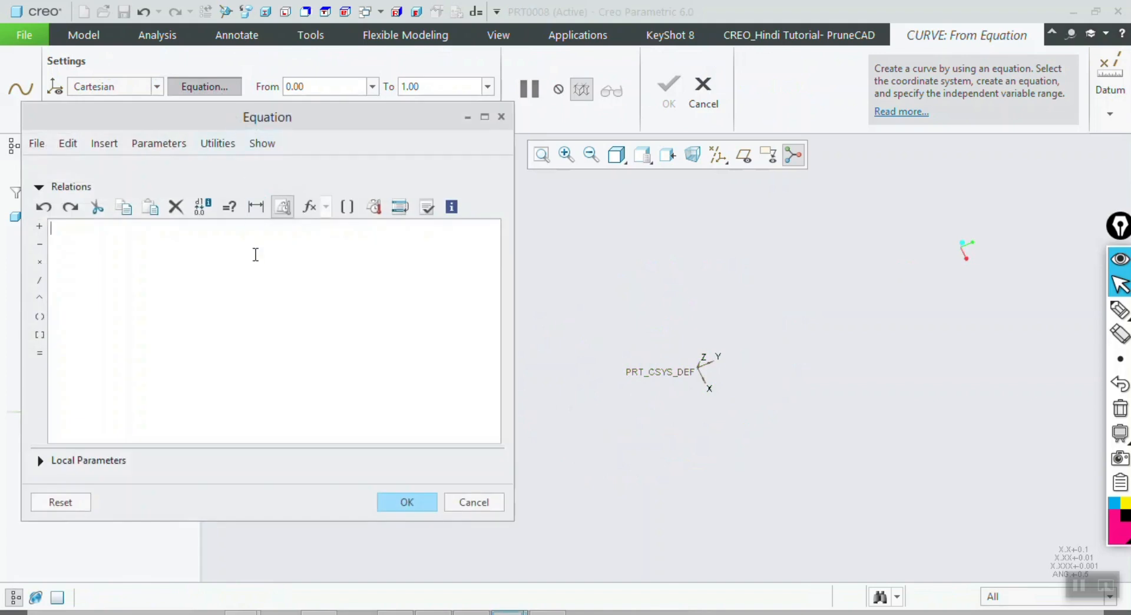
key("ctrl+v")
left_click(394, 501)
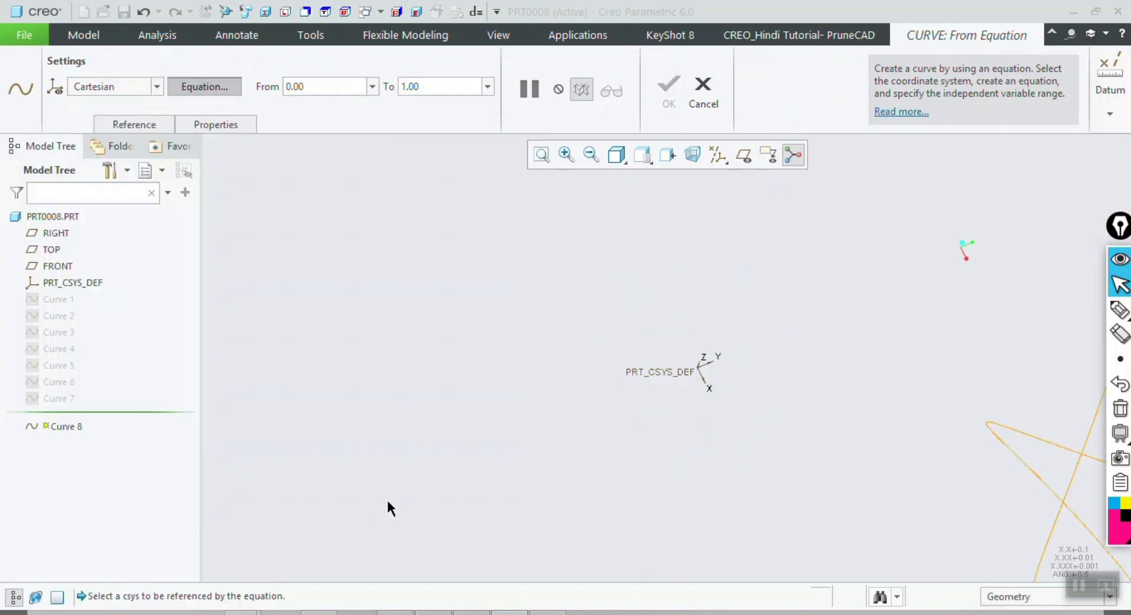
scroll(442, 421, "up", 4)
scroll(674, 460, "down", 2)
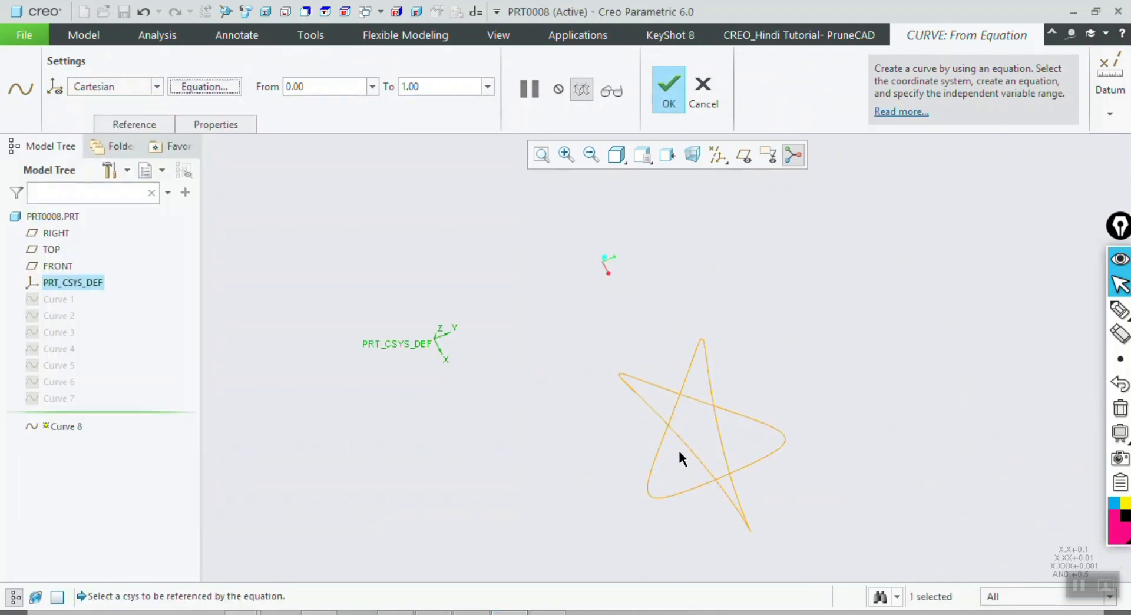
middle_click_drag(681, 458, 579, 213)
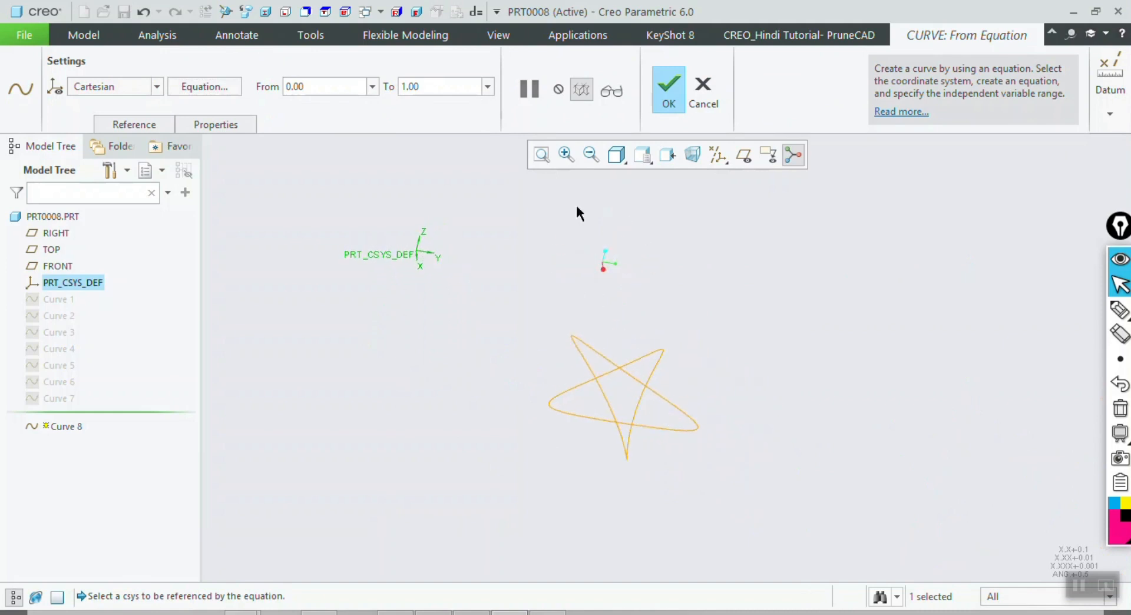
left_click(416, 12)
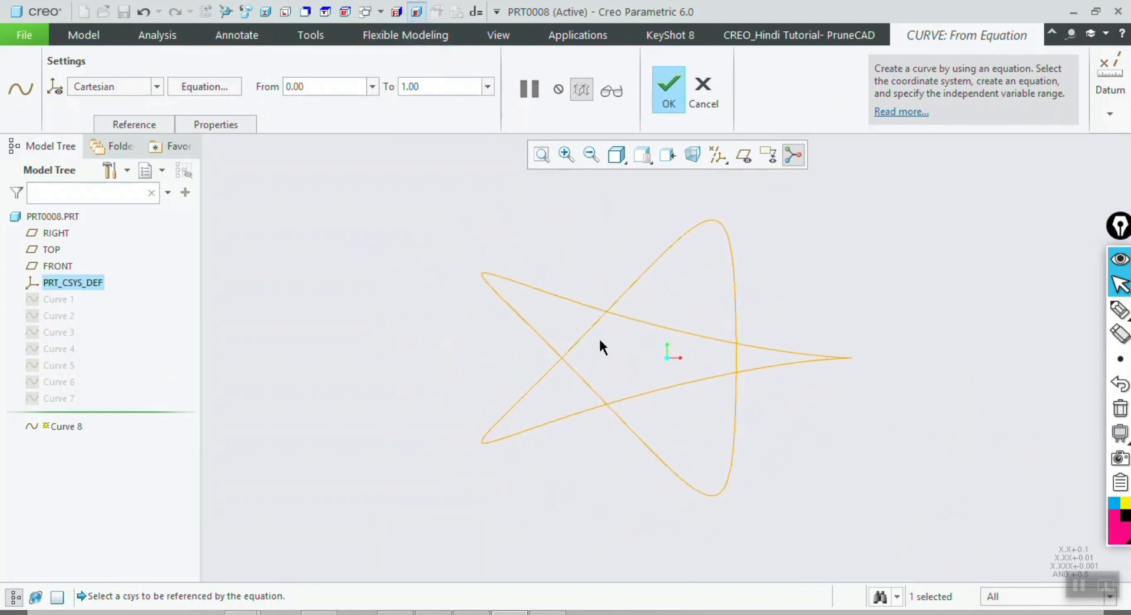
scroll(643, 353, "up", 5)
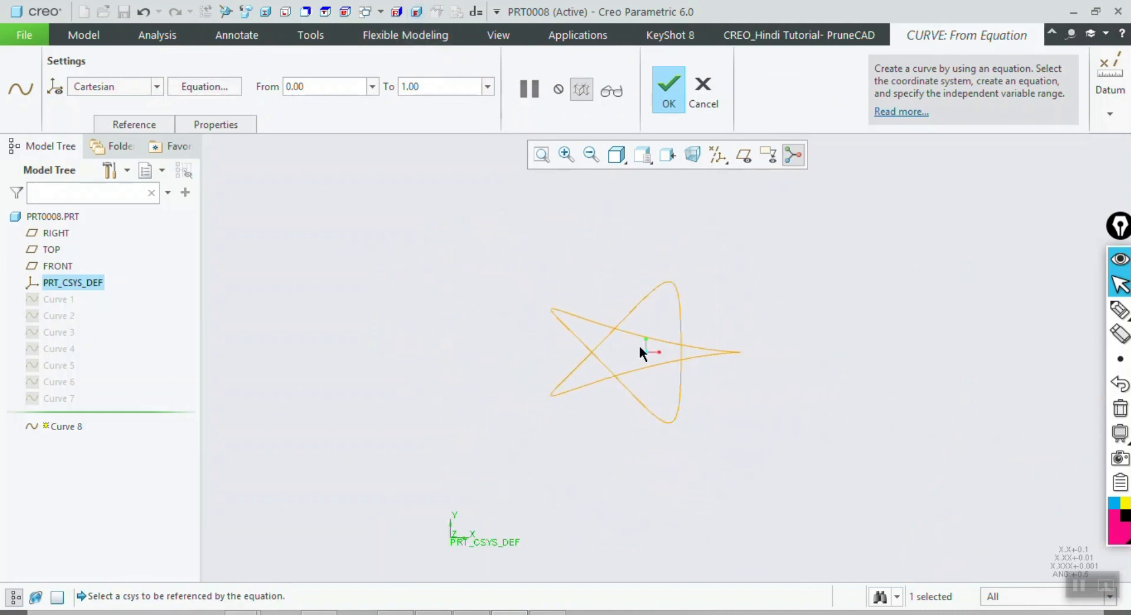
Set the constant offset in both the x and y equations to 0 to center the curve on the coordinate system
left_click(214, 91)
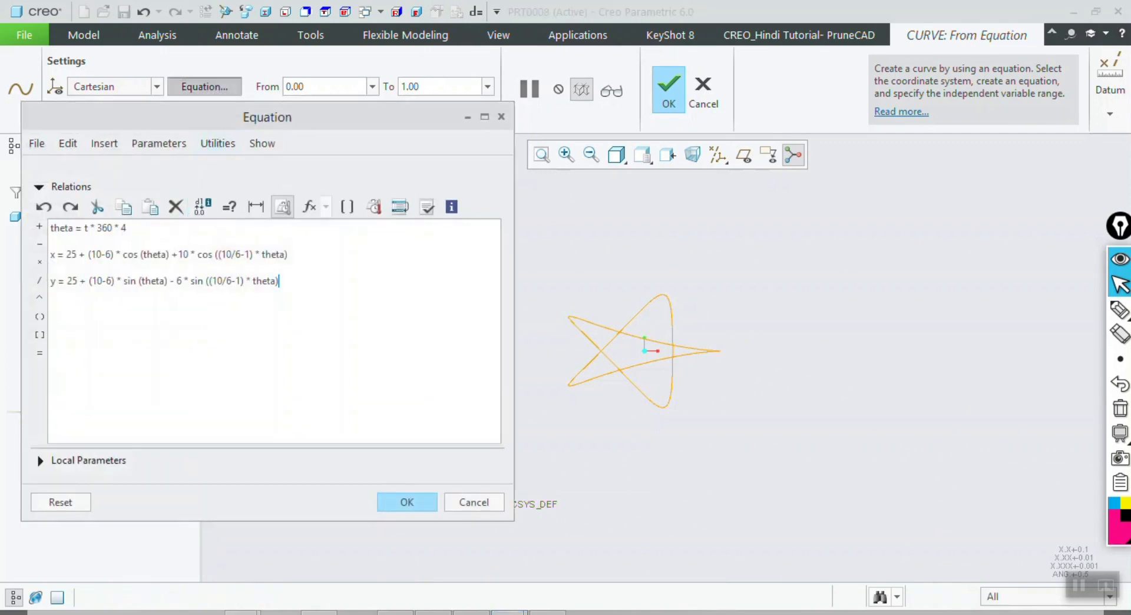
left_click_drag(254, 124, 240, 119)
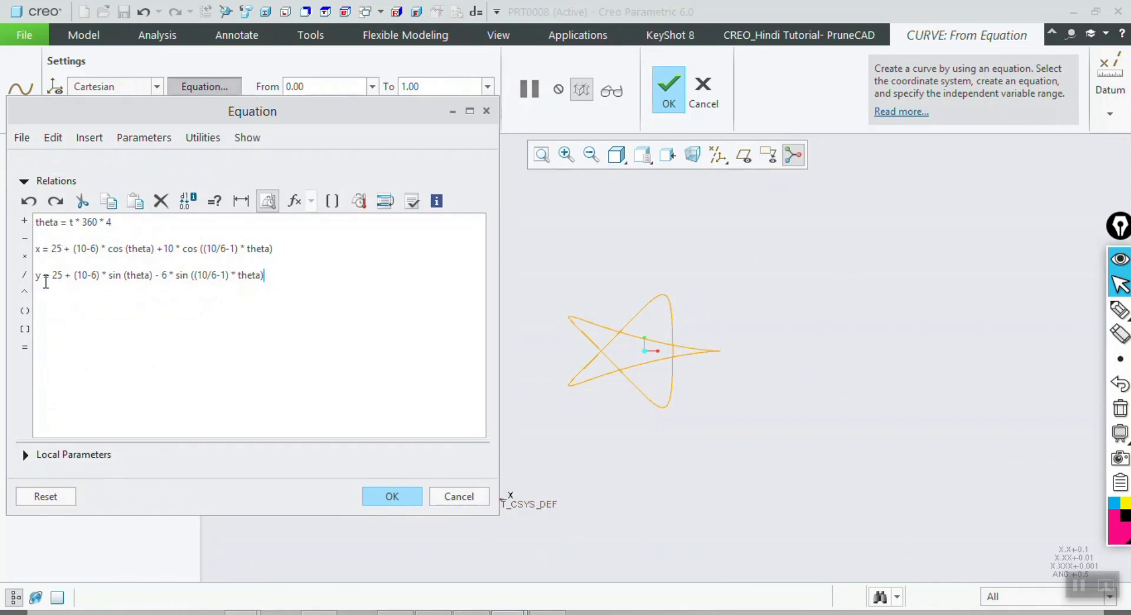
left_click_drag(158, 106, 117, 360)
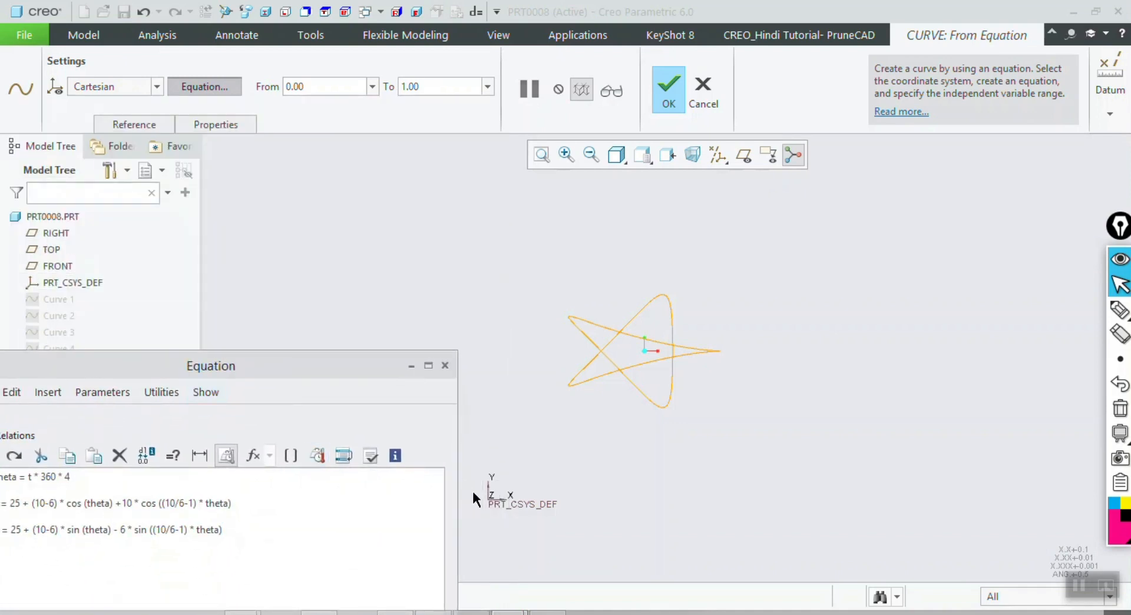
left_click_drag(329, 365, 485, 251)
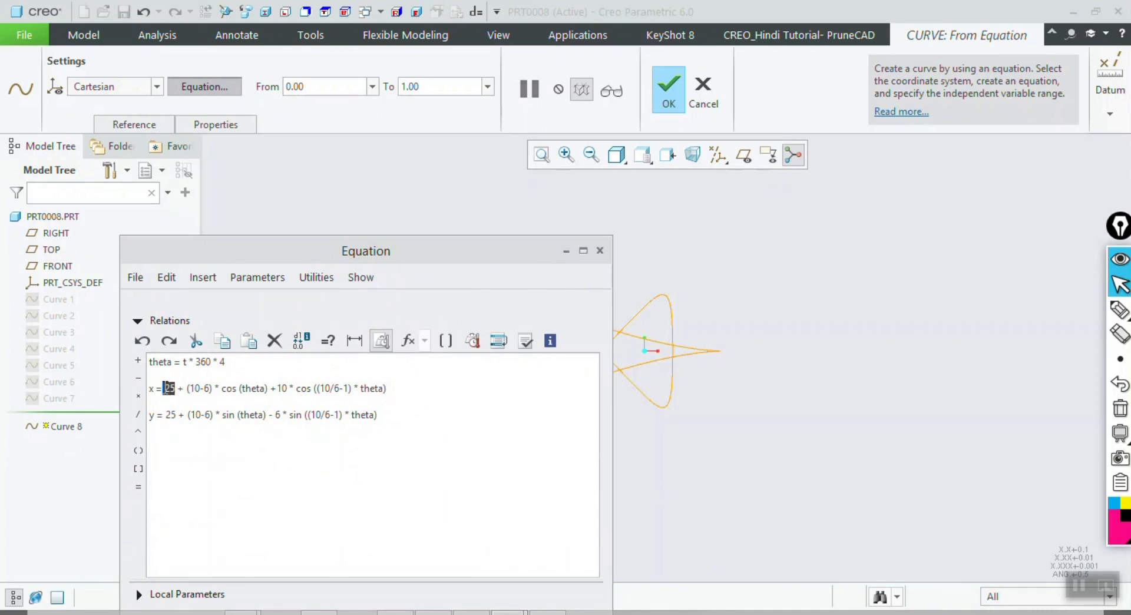
type("0")
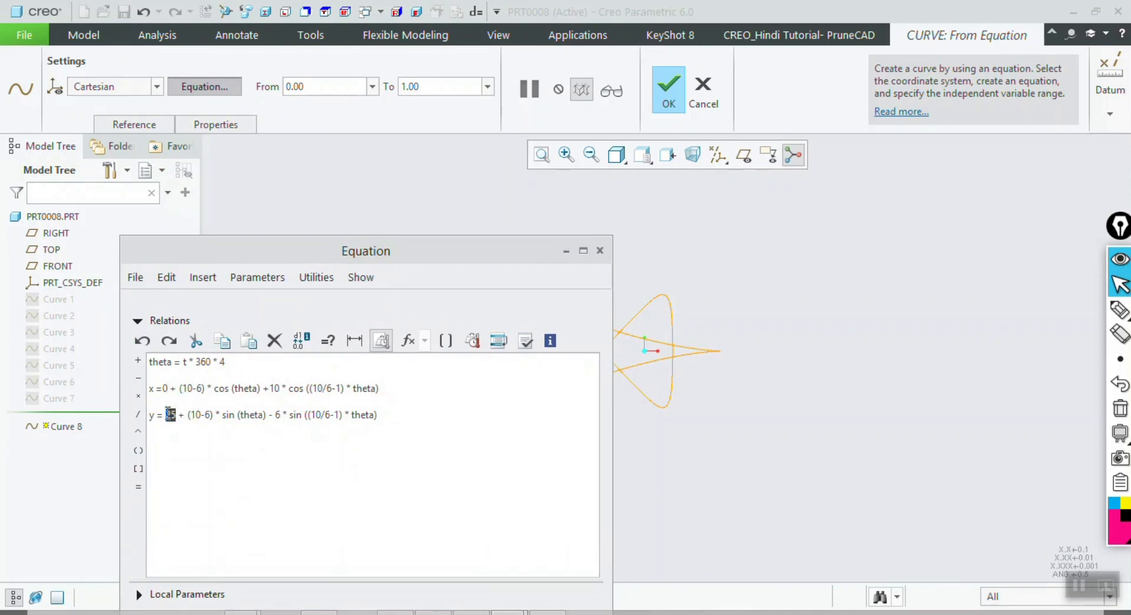
type("0")
left_click_drag(323, 254, 387, 143)
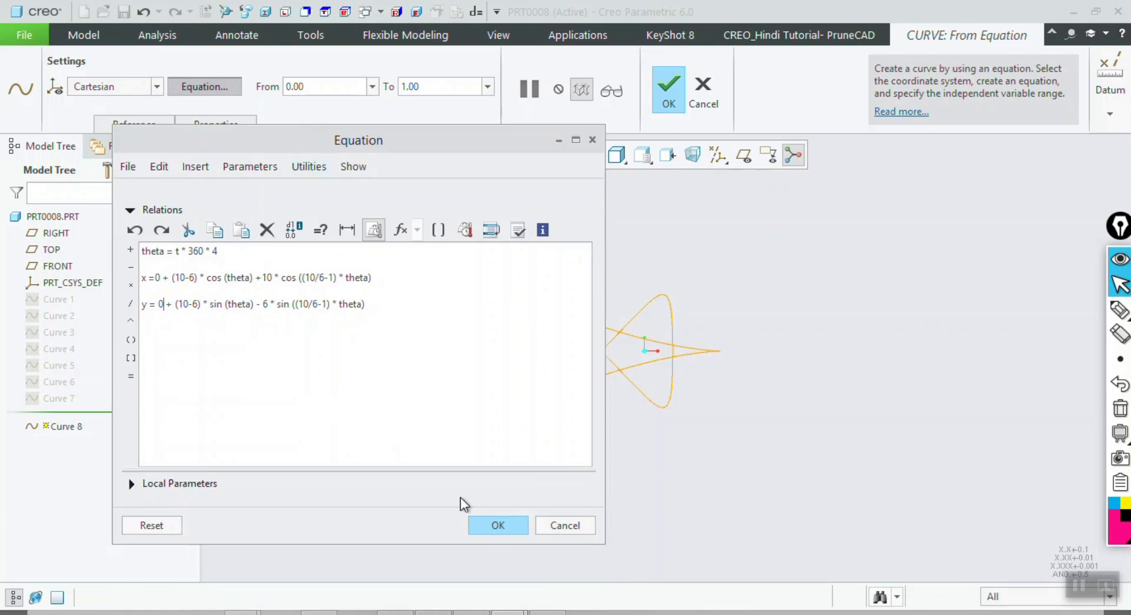
left_click(483, 520)
scroll(603, 372, "up", 3)
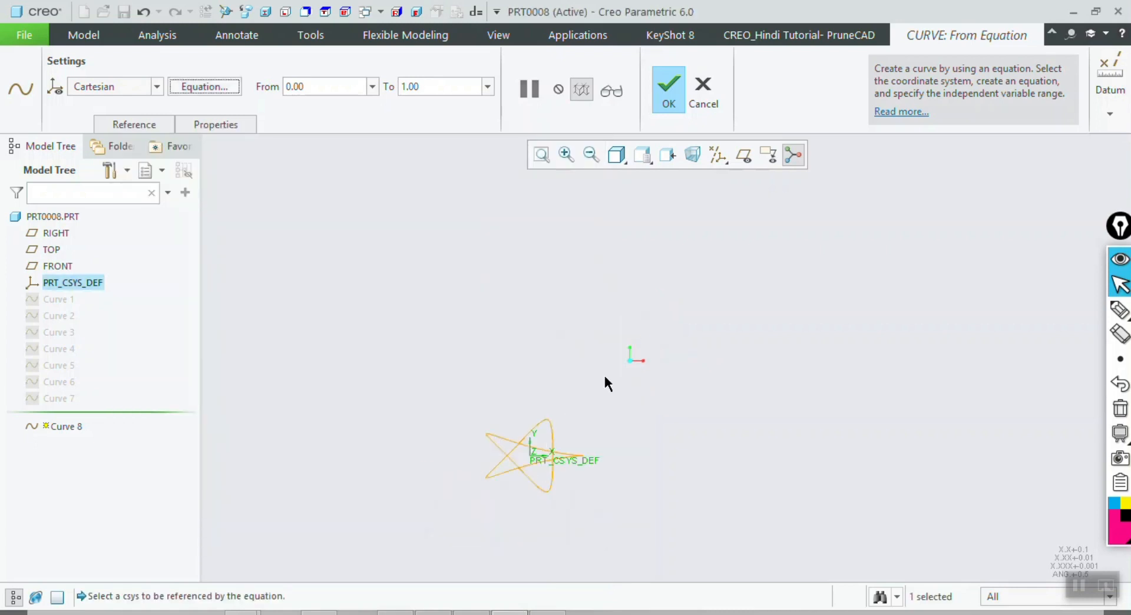
Switch to the PTC Community page in the browser and copy the full set of Involute equations
scroll(483, 483, "down", 5)
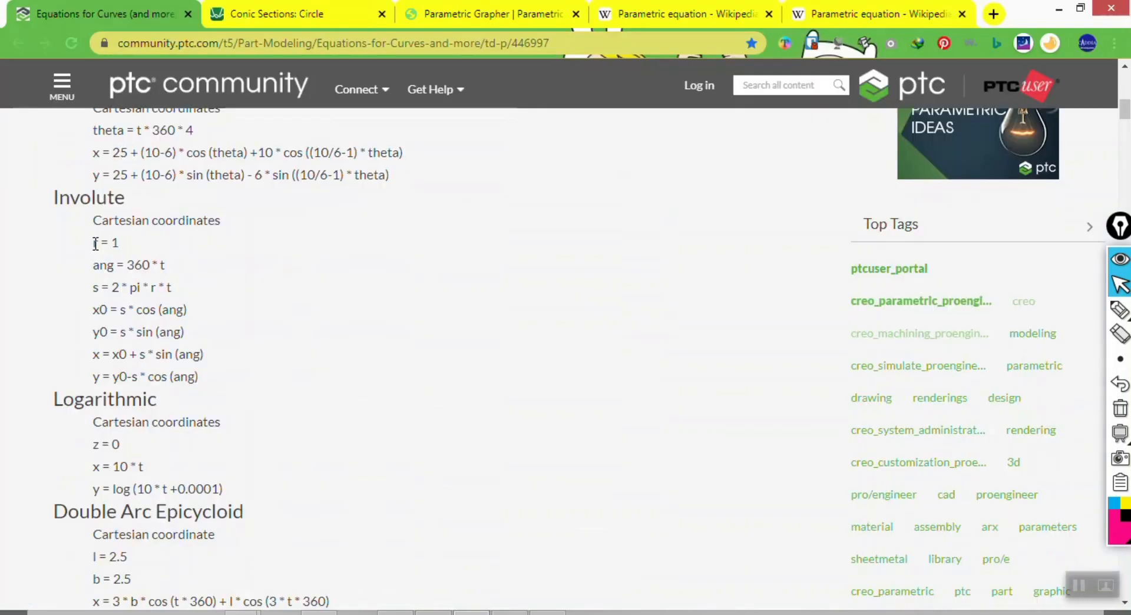
left_click_drag(95, 243, 222, 378)
right_click(138, 327)
left_click(196, 346)
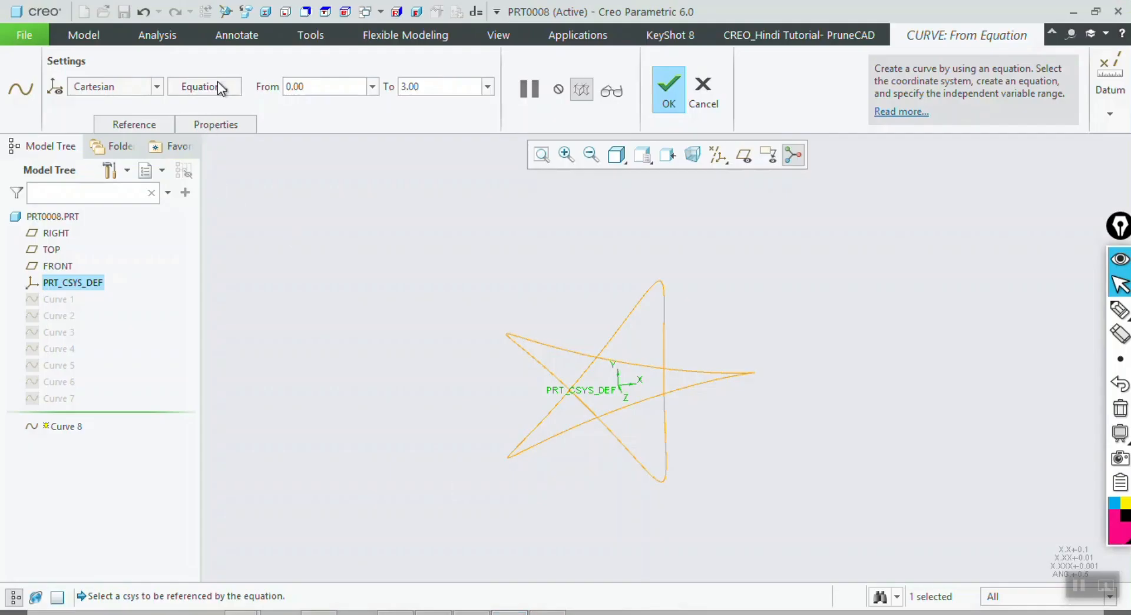
Replace the curve's equations in Creo Parametric with the copied Involute set and inspect the resulting curve
left_click(204, 86)
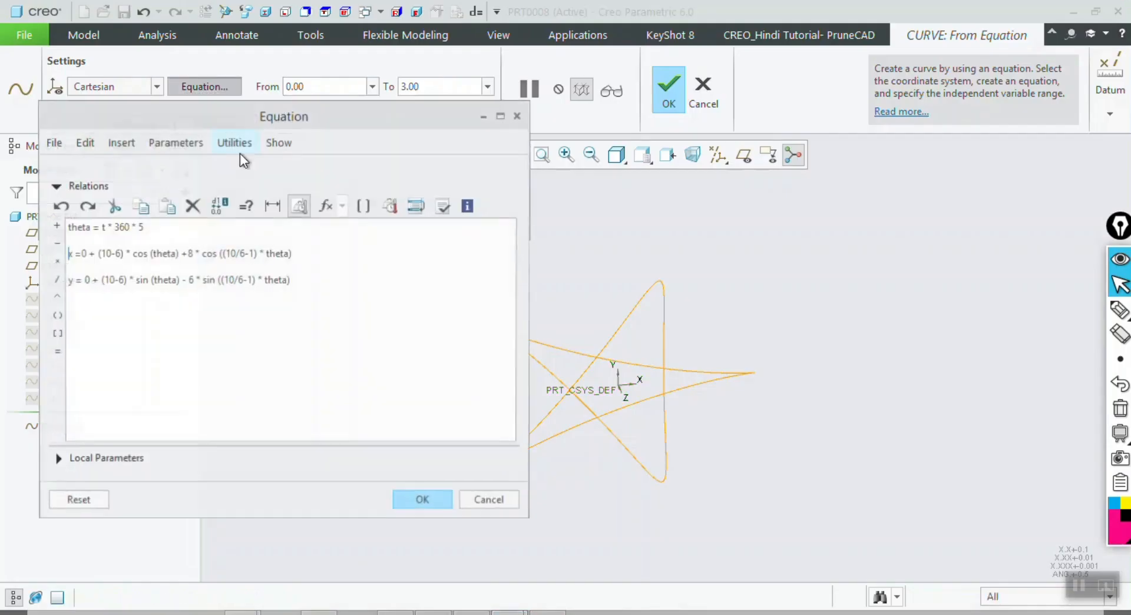
key("ctrl+a")
key("ctrl+v")
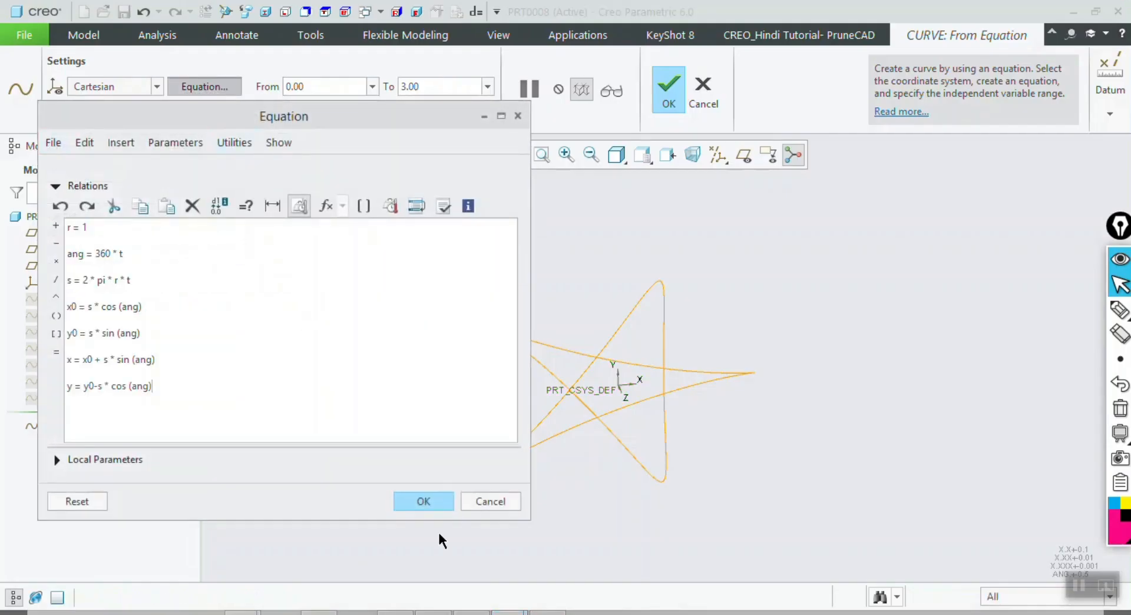
left_click(438, 500)
mouse_move(497, 404)
middle_mouse_down()
mouse_move(541, 421)
mouse_move(507, 402)
middle_mouse_up()
middle_click_drag(613, 404, 585, 419)
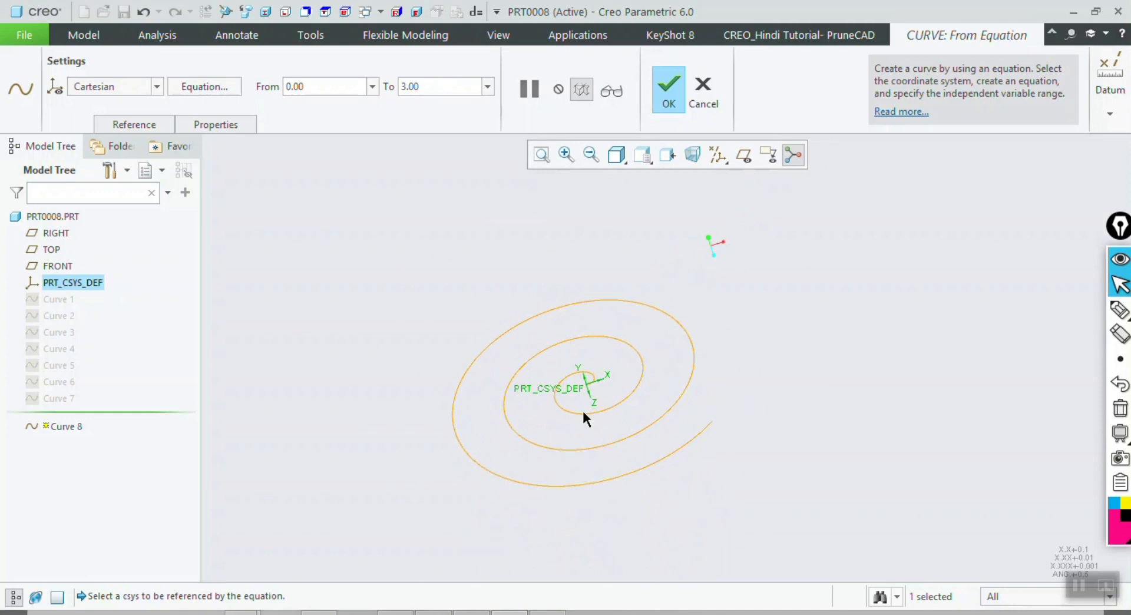
Add a z equation with a multiplier of 5 to the involute equations and inspect the curve in 3D
left_click(200, 94)
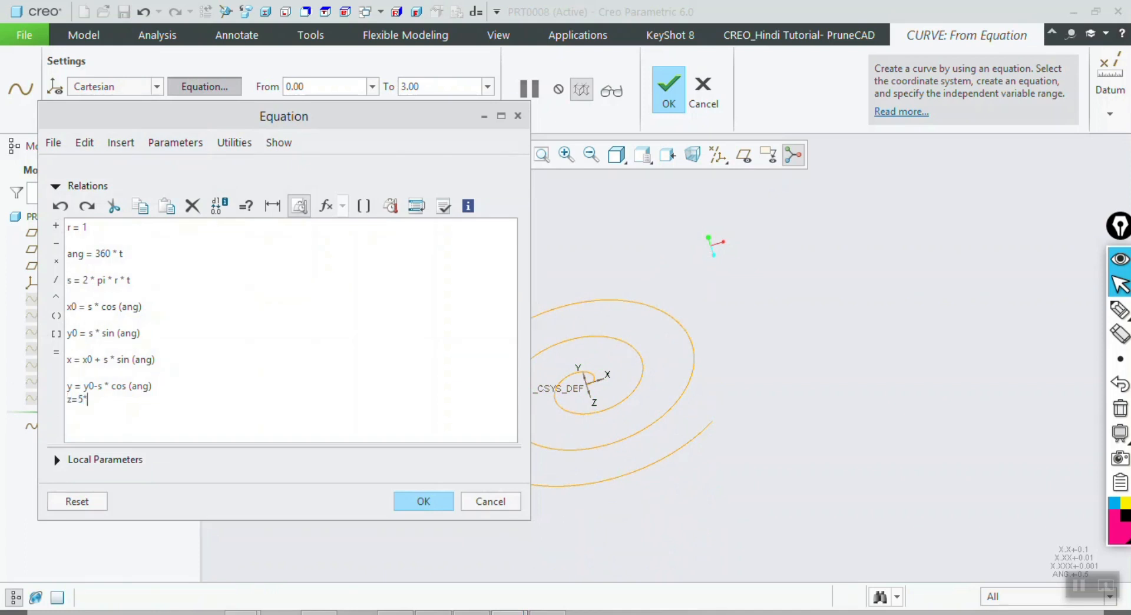
left_click(400, 502)
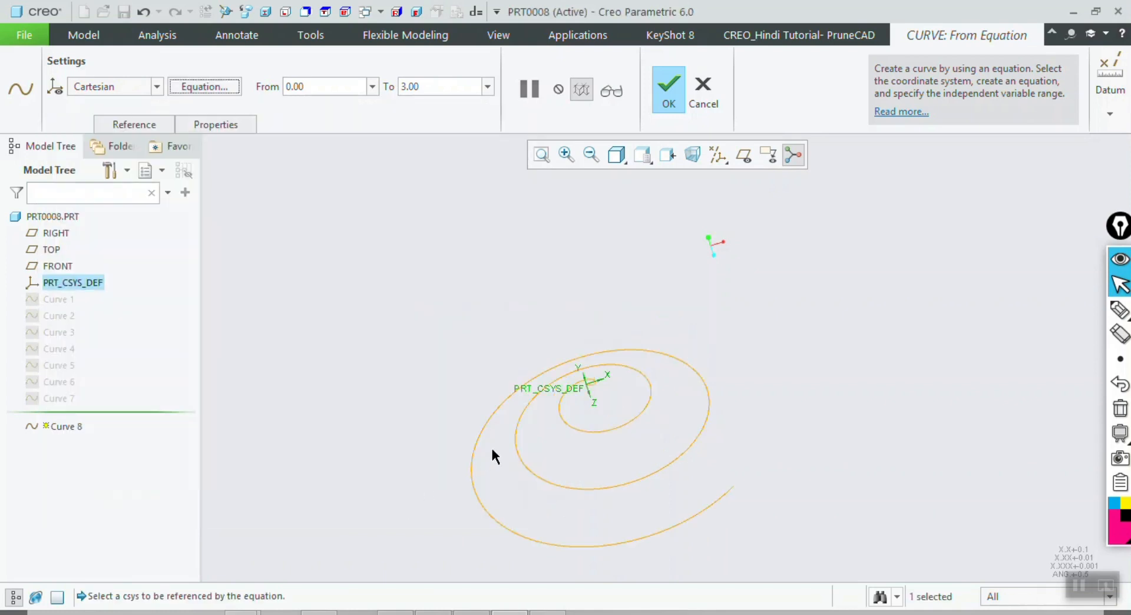
middle_click_drag(493, 454, 520, 460)
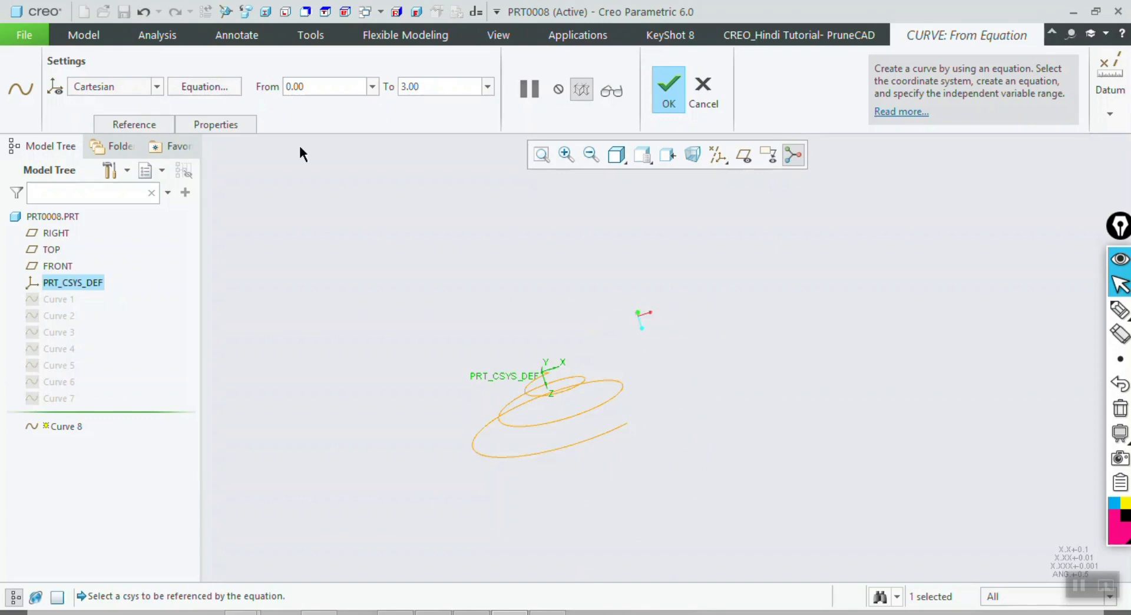
Return to the equations page for another equation set and use it in Creo Parametric in place of the involute equations
key("alt+Tab")
left_click(509, 611)
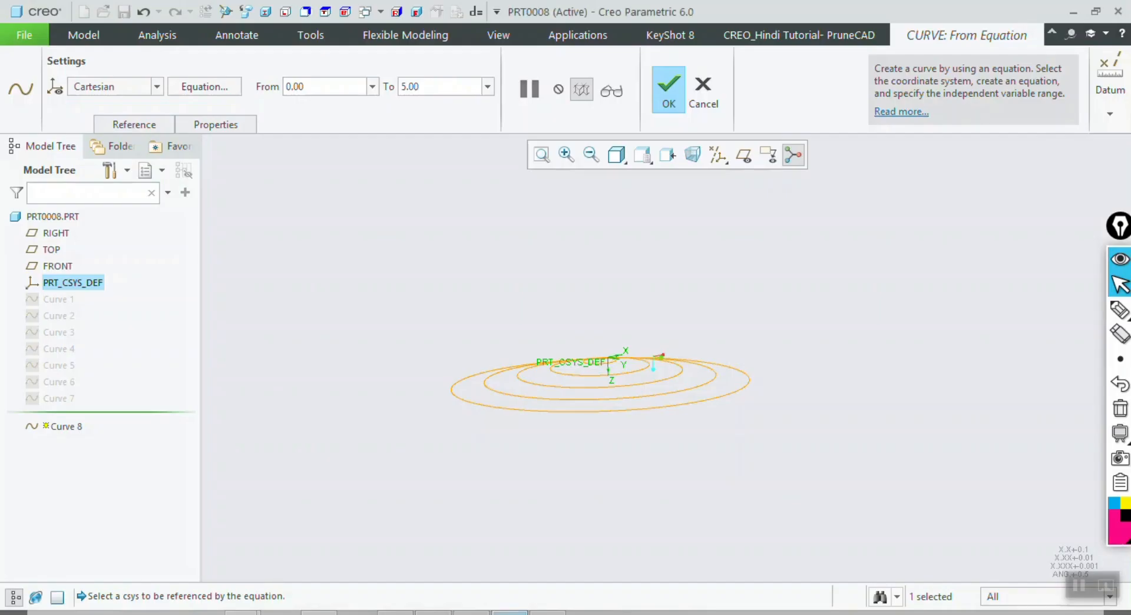
left_click(204, 86)
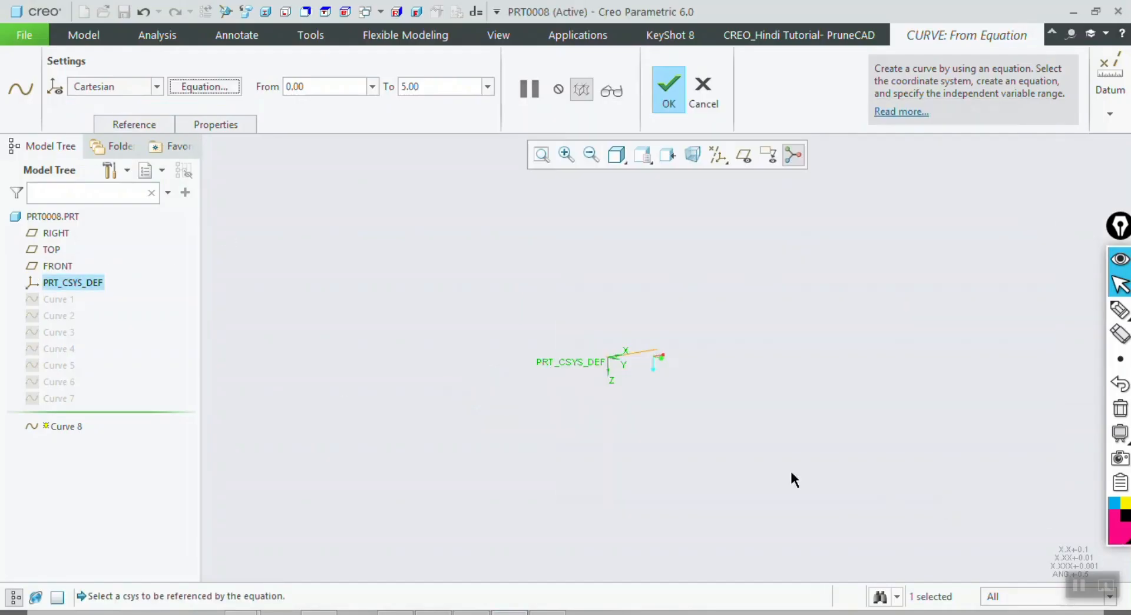
Replace the logarithmic equations in Creo Parametric with the Double Arc Epicycloid set from the PTC Community page and inspect the resulting curve
scroll(611, 384, "down", 5)
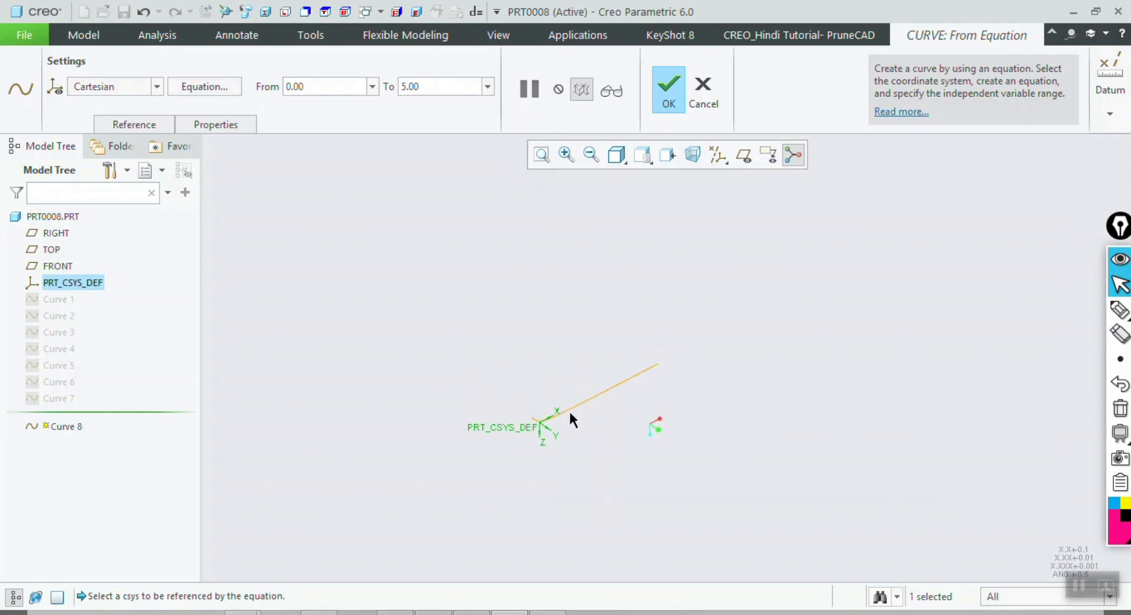
scroll(530, 427, "down", 3)
scroll(540, 391, "down", 3)
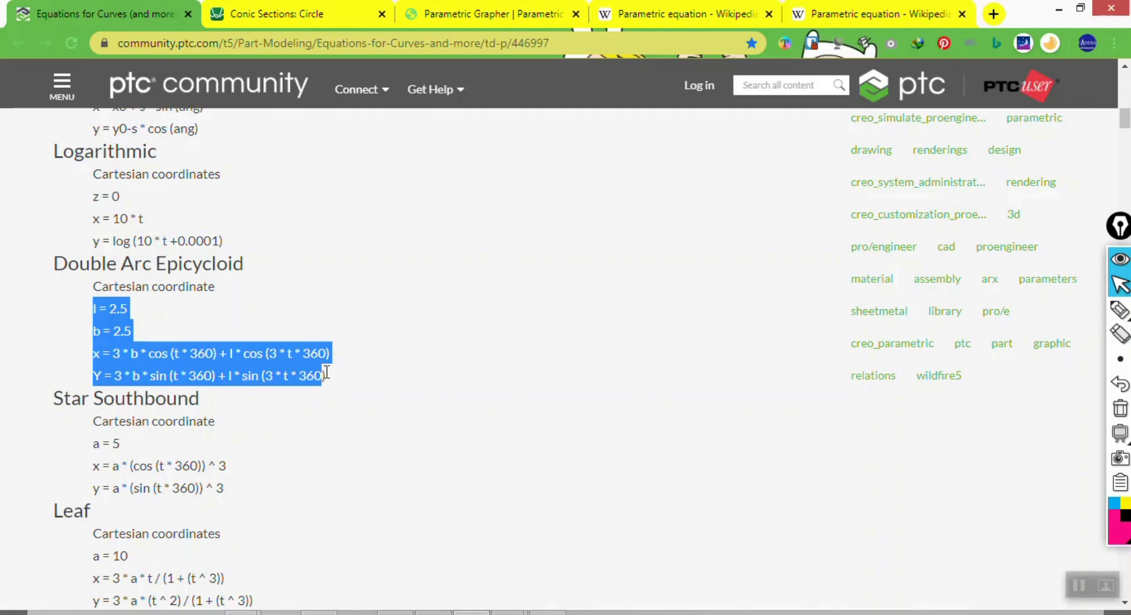
left_click(518, 607)
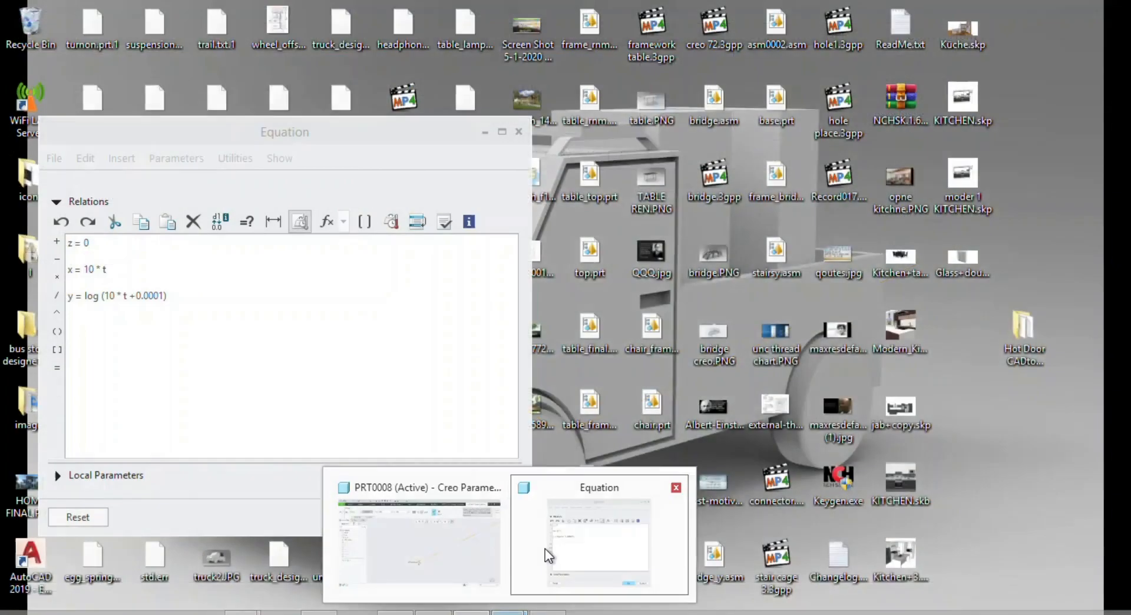
left_click(545, 548)
key("ctrl+a")
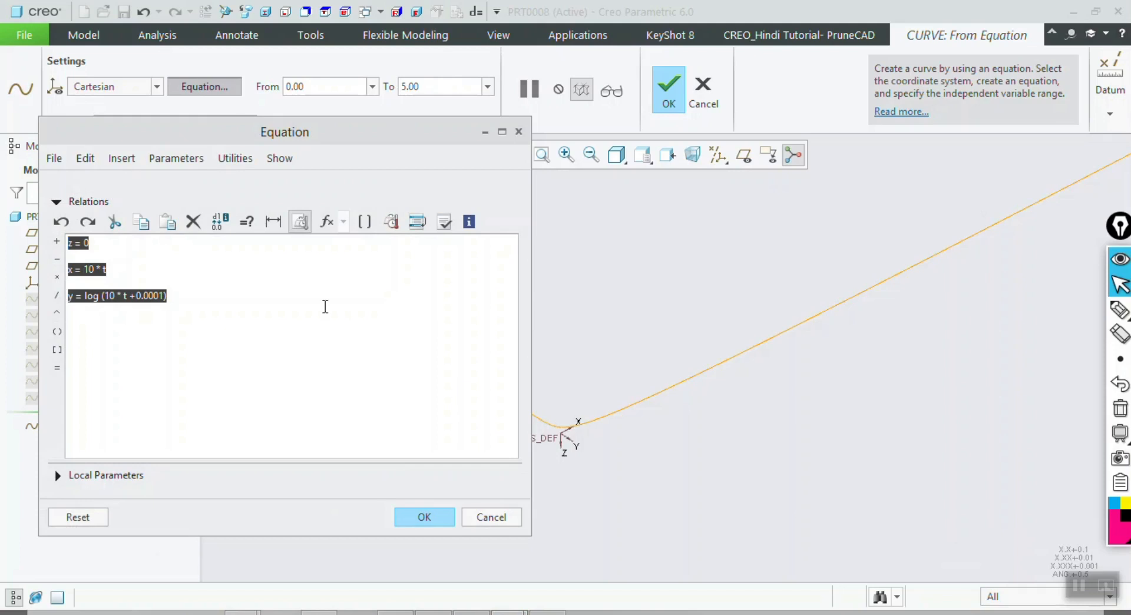
key("ctrl+v")
left_click(424, 516)
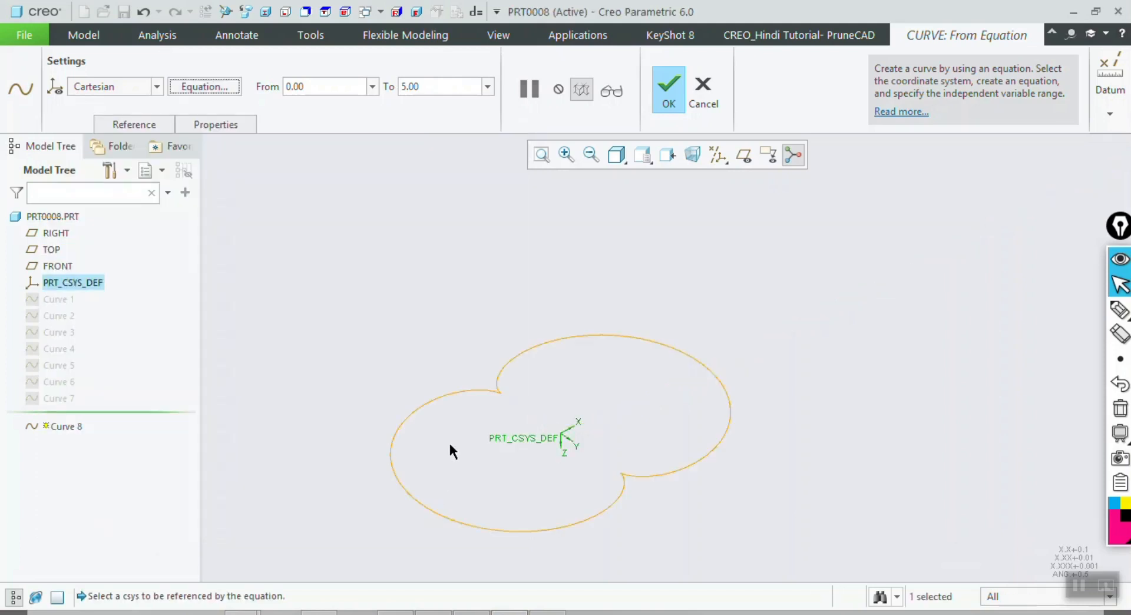
middle_click_drag(471, 407, 419, 406)
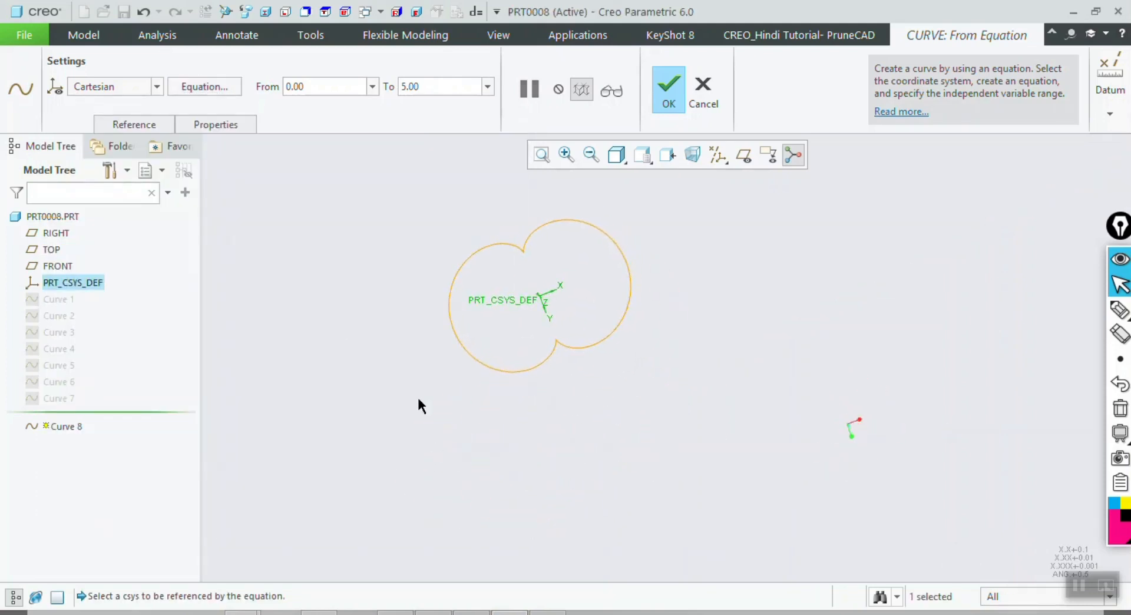
Reopen the curve's equations, return to the PTC Community page and copy the Star Southbound equations
left_click(221, 93)
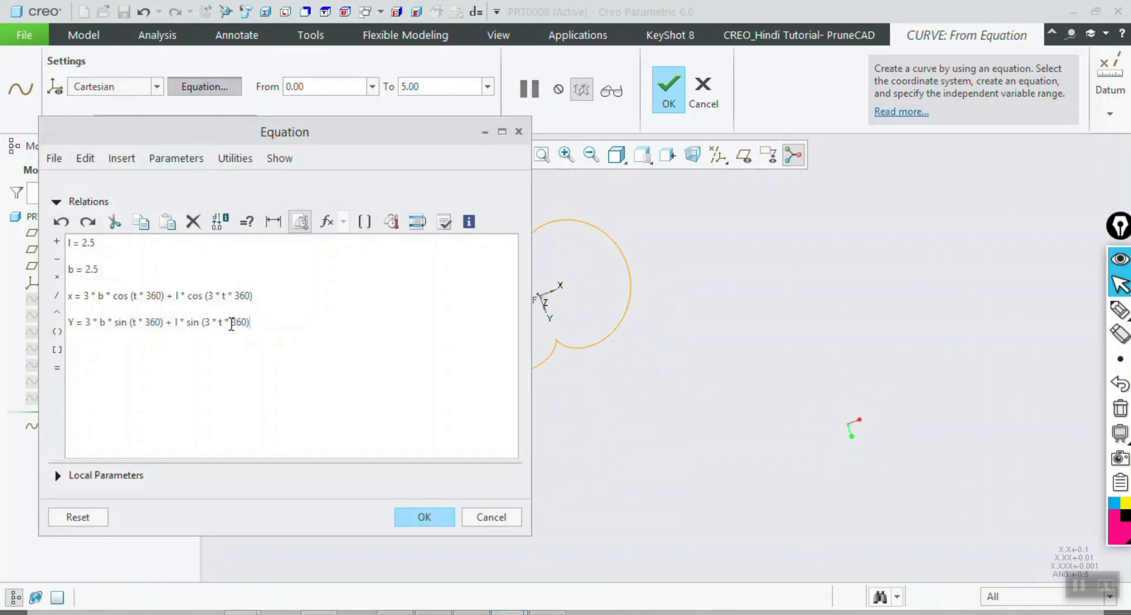
left_click(477, 612)
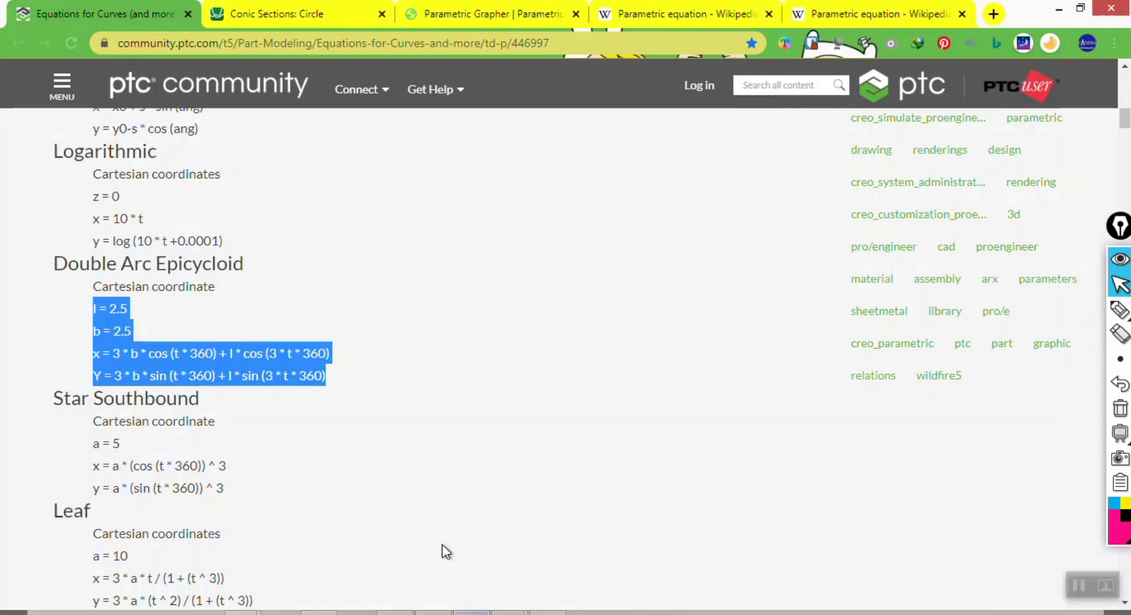
scroll(238, 420, "down", 3)
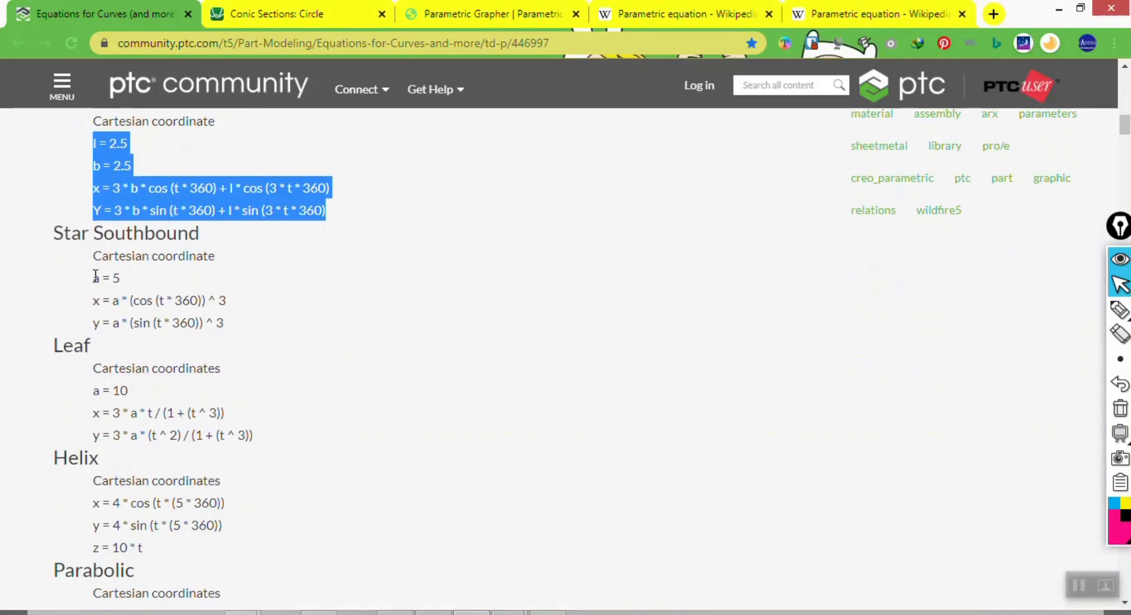
left_click_drag(94, 276, 226, 325)
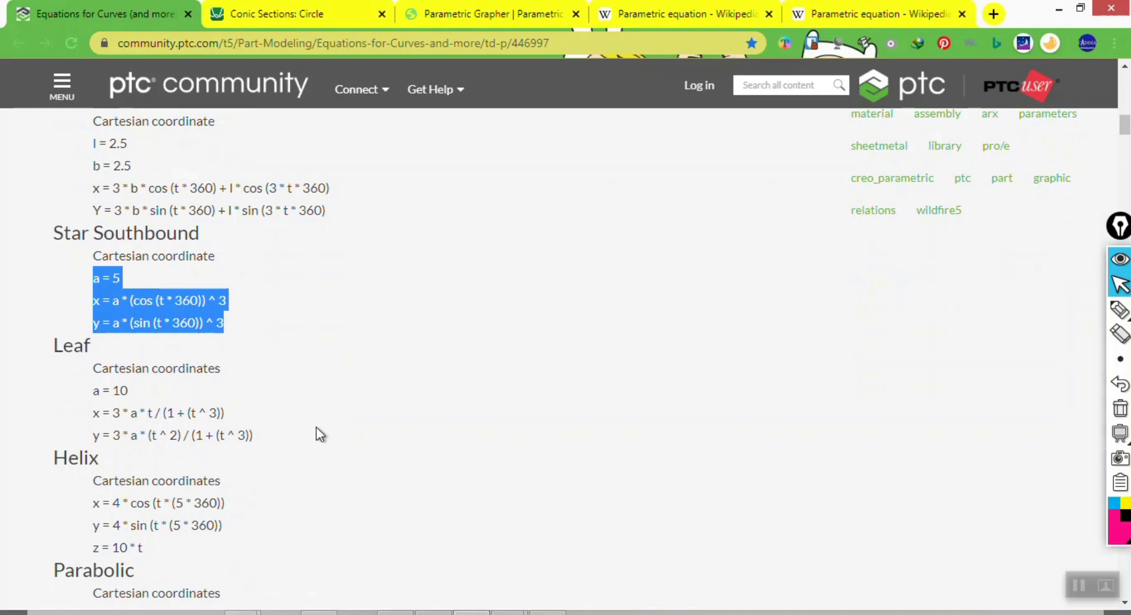
Replace the epicycloid equations in Creo Parametric with the copied Star Southbound set and inspect the resulting curve
left_click(507, 612)
left_click(505, 560)
key("ctrl+a")
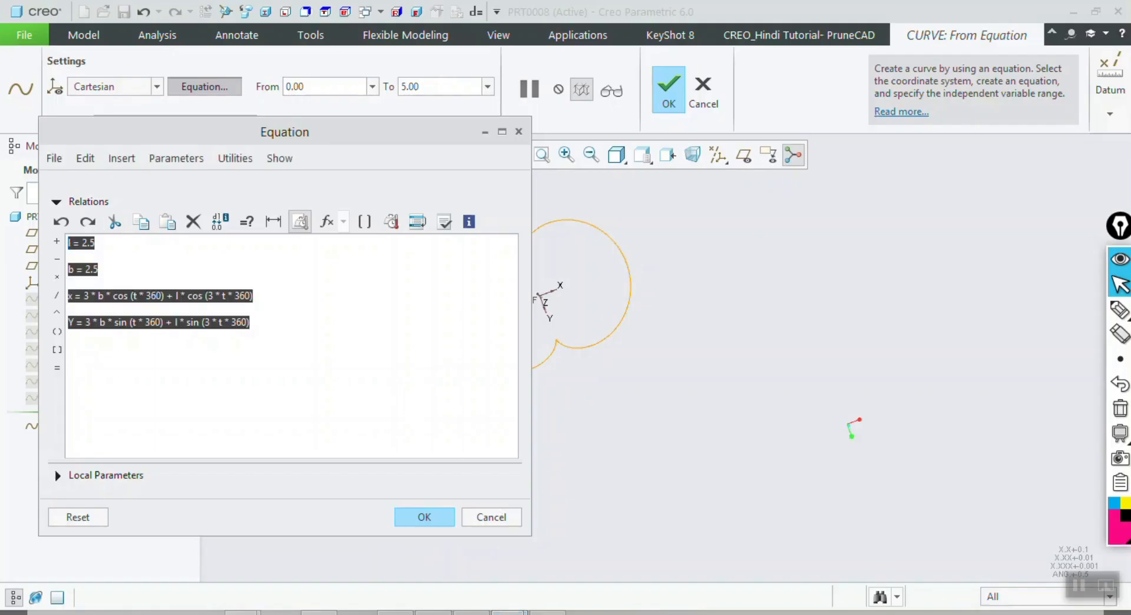
key("ctrl+v")
left_click(412, 517)
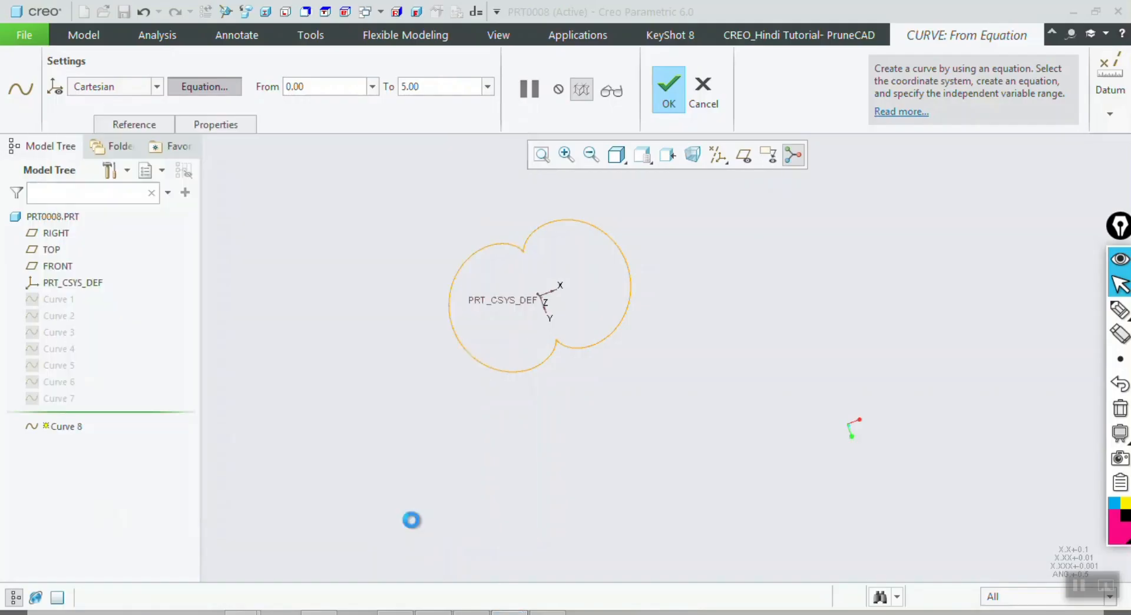
middle_click_drag(516, 360, 574, 227)
Set the exponents of both the x and y star equations to 5 and view the curve from the front
left_click(203, 85)
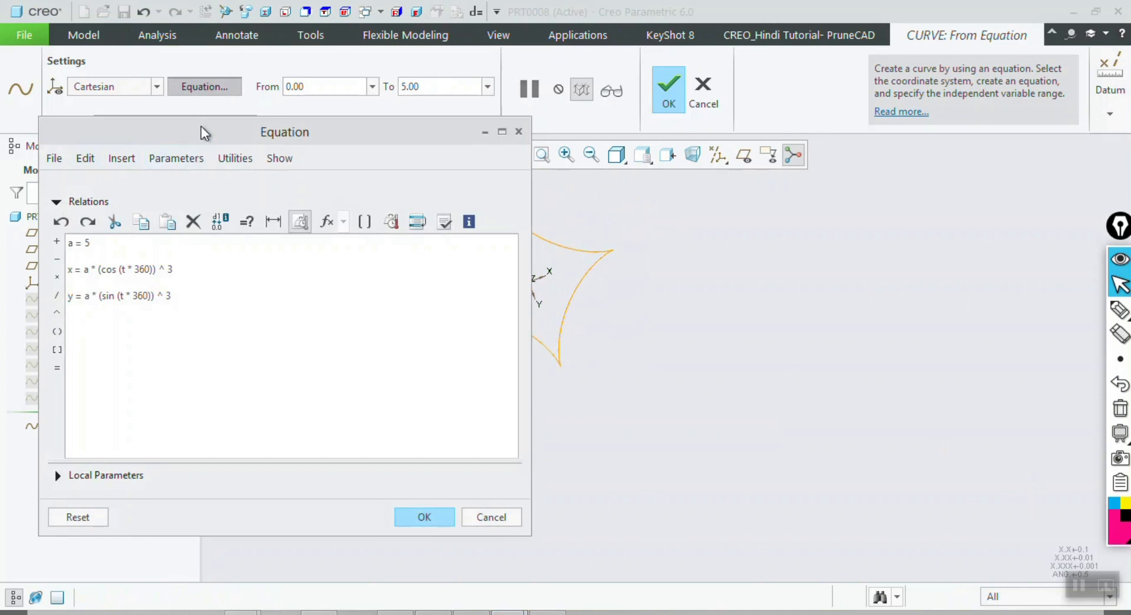
left_click_drag(202, 131, 751, 142)
scroll(255, 201, "up", 3)
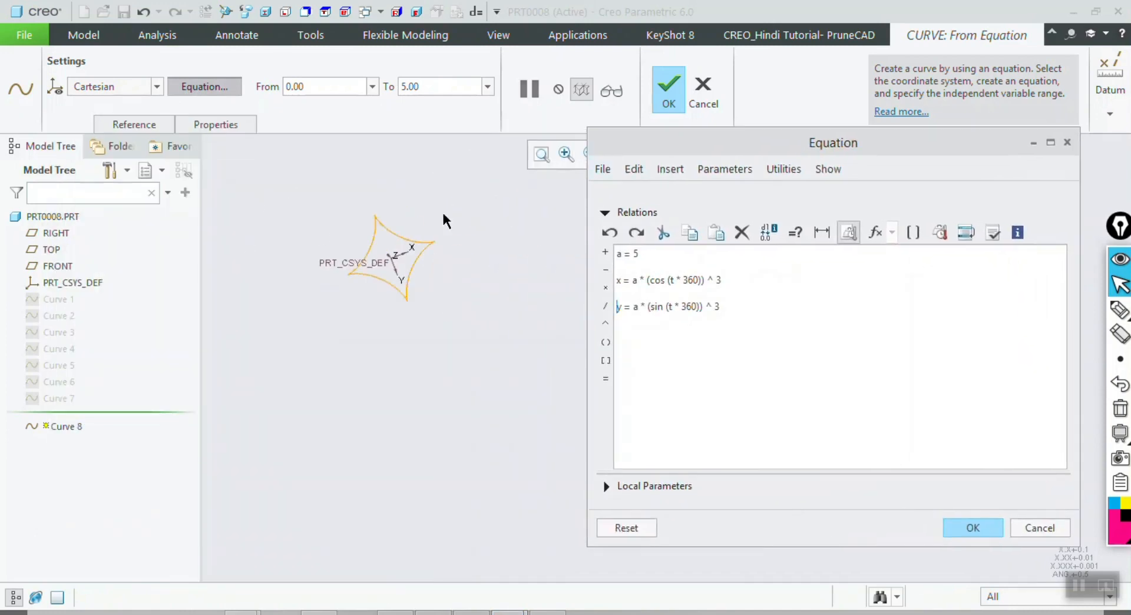
scroll(442, 212, "down", 4)
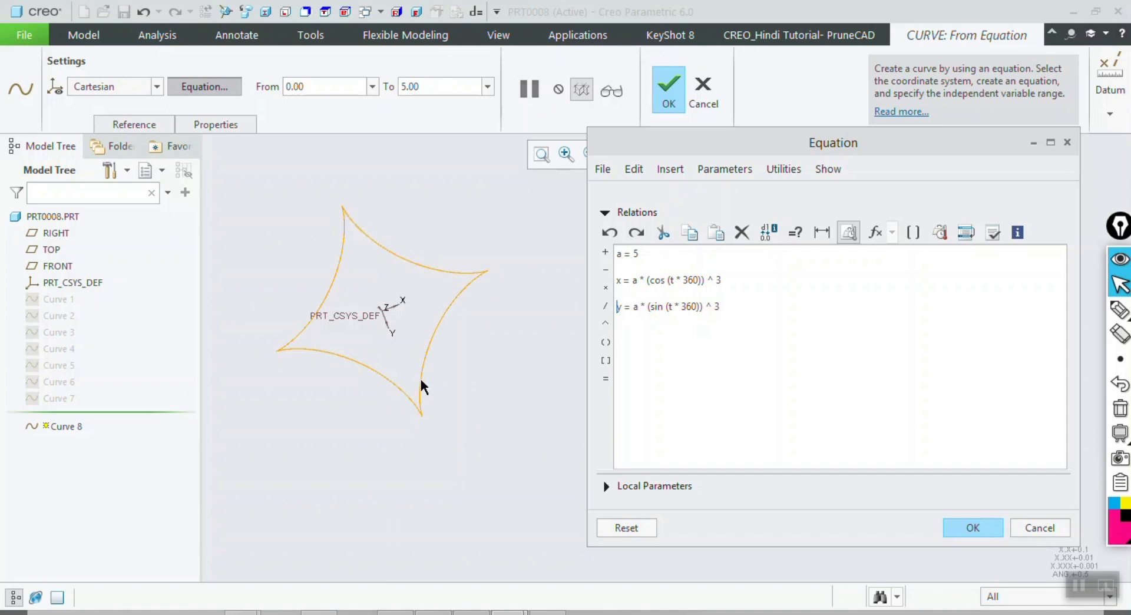
double_click(719, 280)
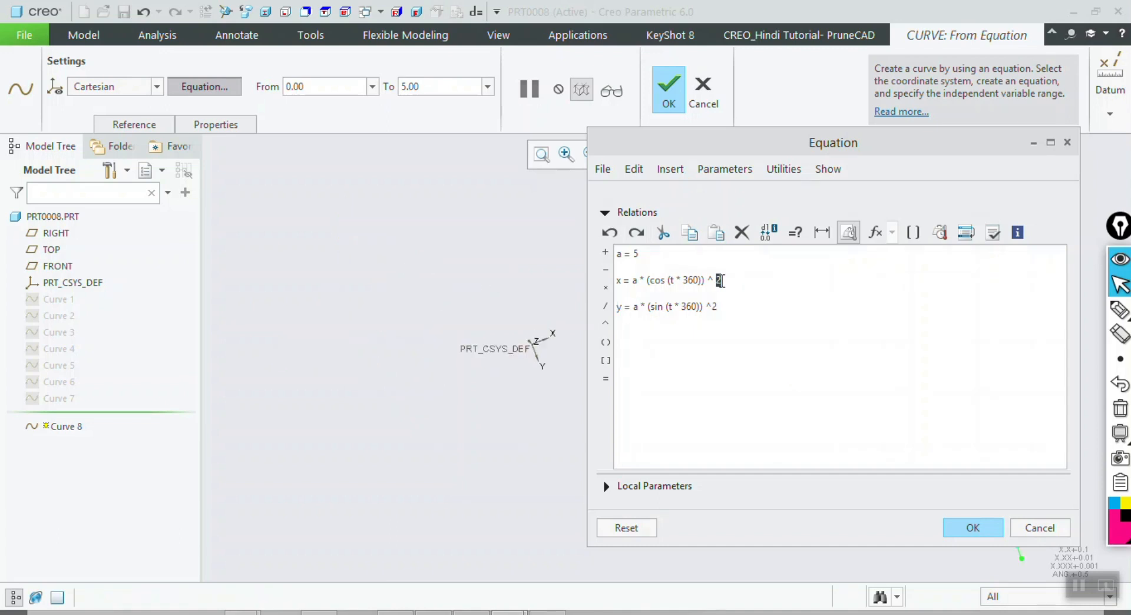
double_click(714, 306)
type("5")
left_click(953, 534)
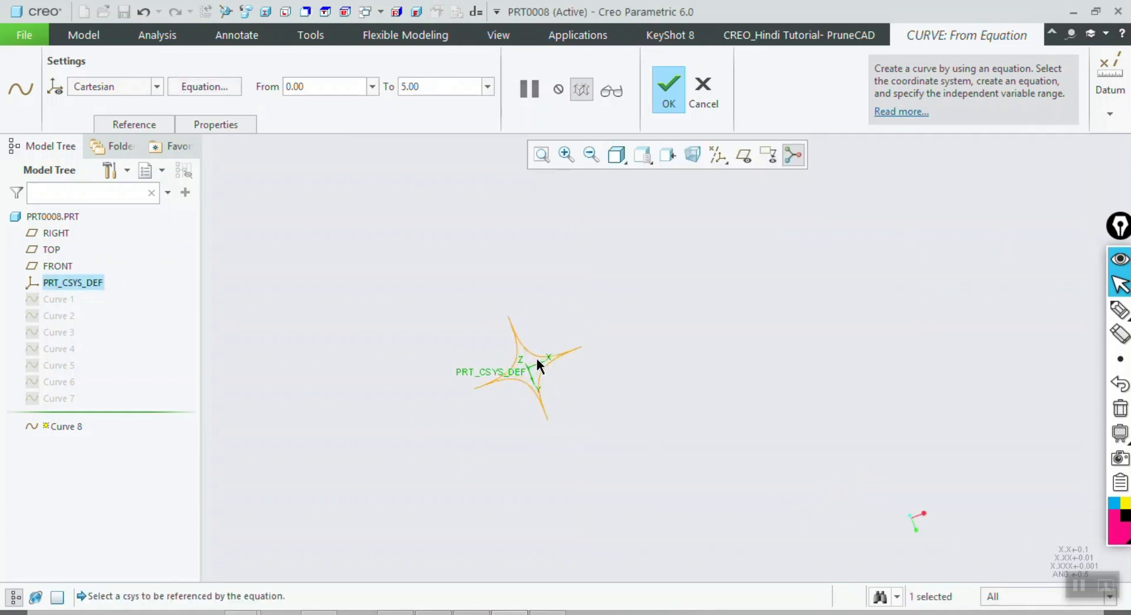
scroll(526, 350, "down", 4)
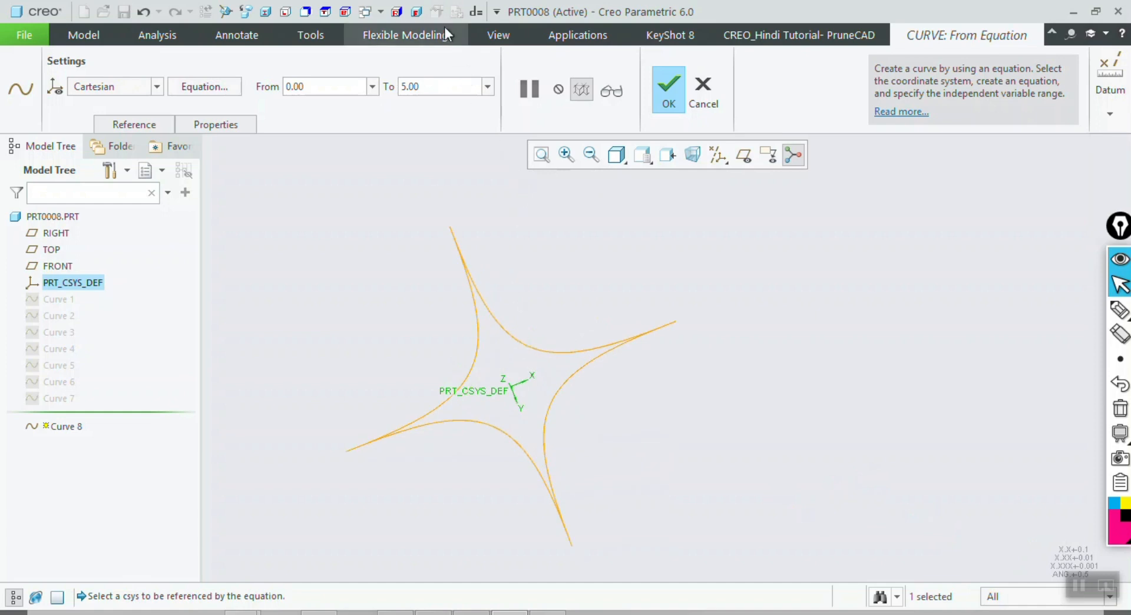
left_click(416, 12)
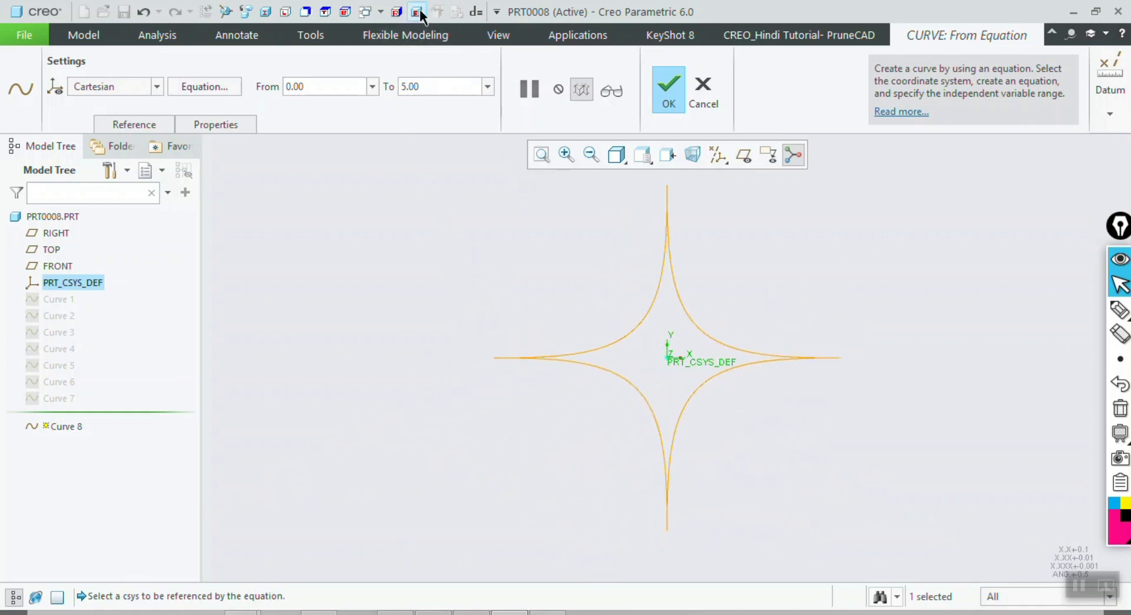
Draw a pair of crossing axes labelled x and y beside the star curve with the annotation pen
left_click(1119, 309)
left_click_drag(846, 201, 839, 339)
left_click_drag(762, 292, 978, 285)
left_click_drag(1000, 277, 1035, 287)
left_click_drag(846, 177, 852, 204)
left_click(1120, 284)
Open the curve's equations and mark ticks 1 and 2 on the drawn x axis and 1 on the y axis
left_click(204, 86)
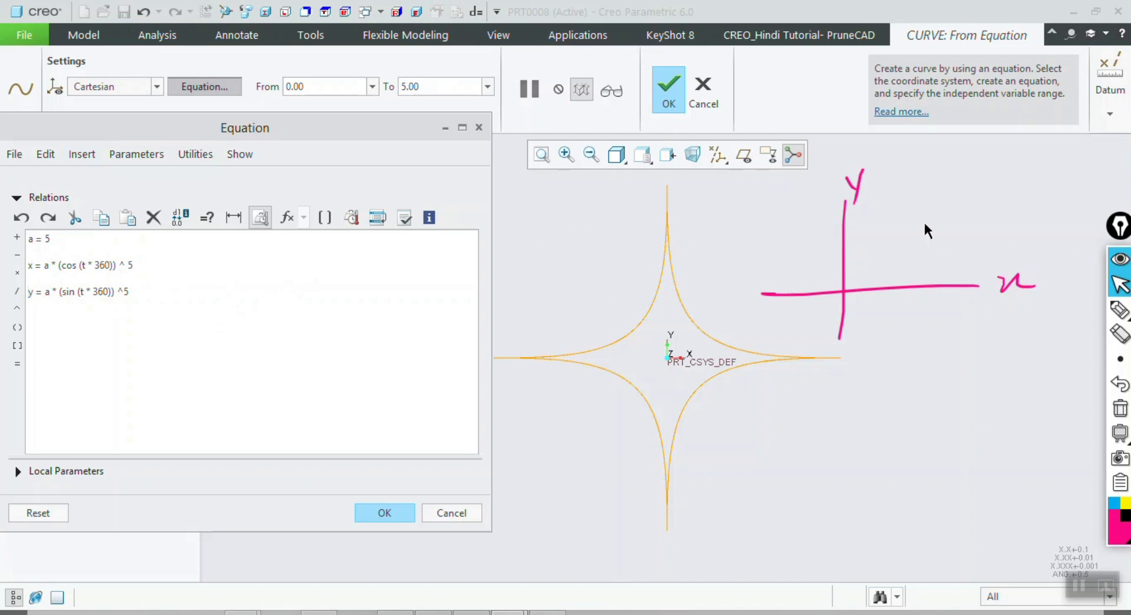
mouse_move(1124, 310)
left_click(1018, 312)
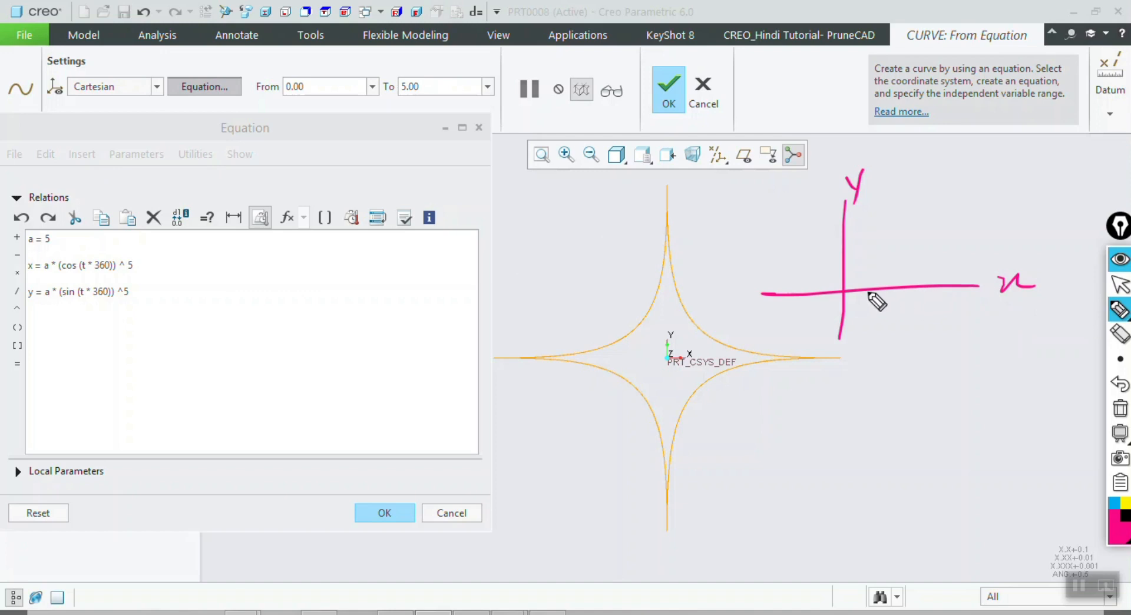
left_click_drag(861, 289, 873, 321)
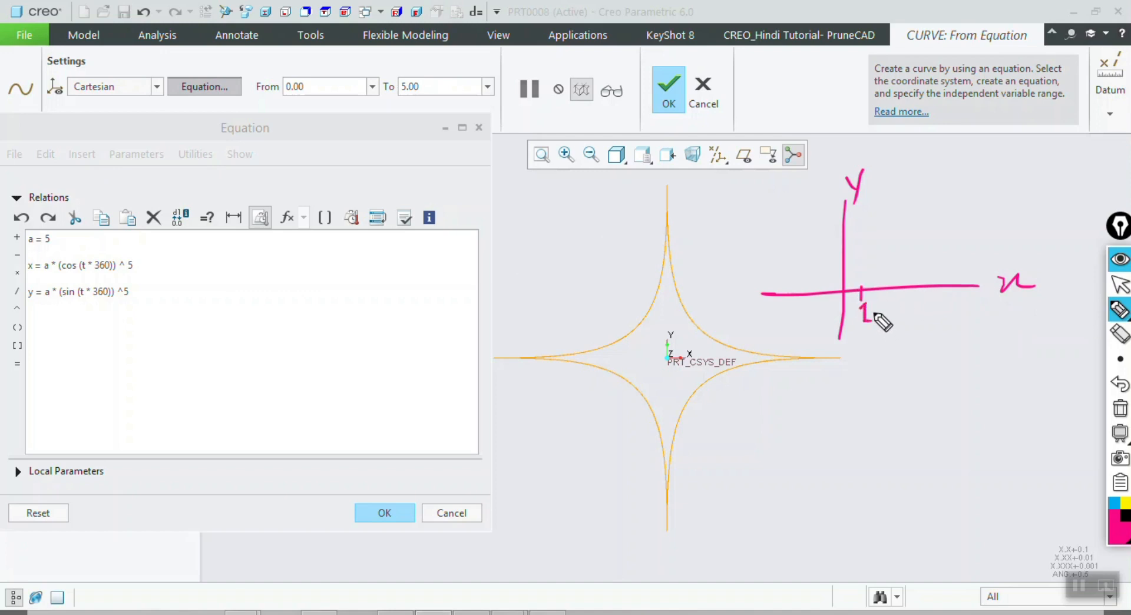
left_click_drag(846, 266, 886, 313)
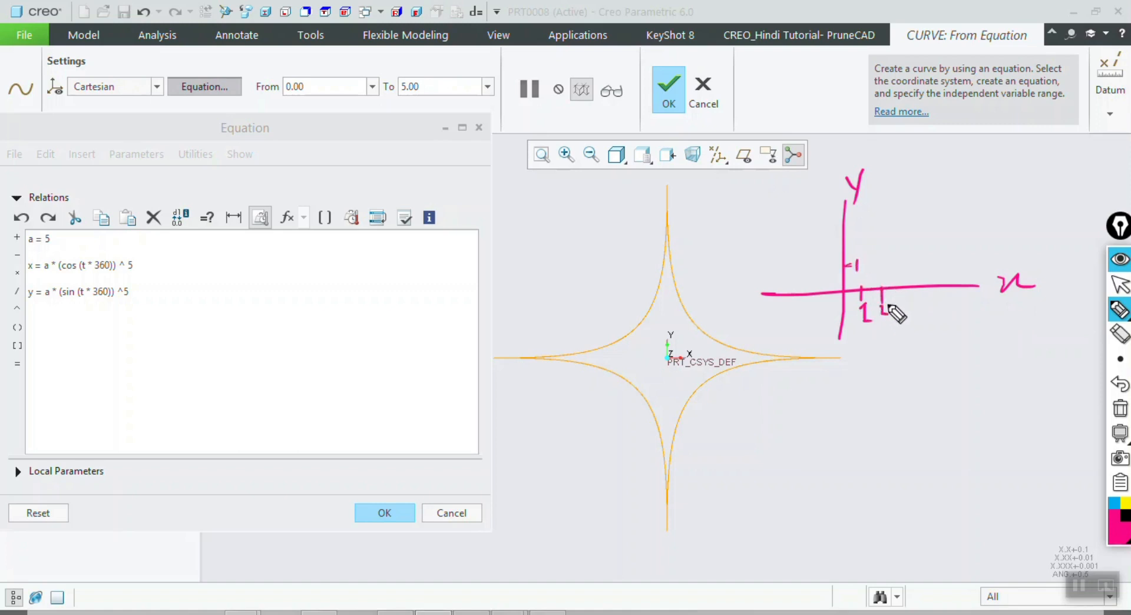
mouse_move(847, 155)
left_mouse_down()
mouse_move(846, 200)
mouse_move(856, 155)
left_mouse_up()
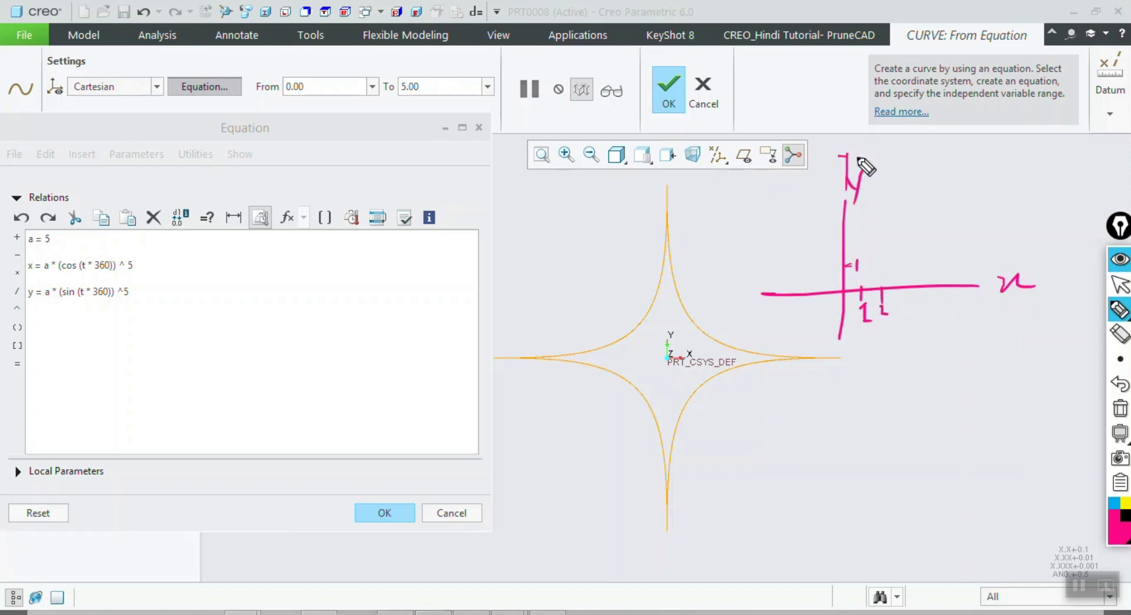
mouse_move(882, 303)
left_mouse_down()
mouse_move(883, 318)
mouse_move(901, 314)
left_mouse_up()
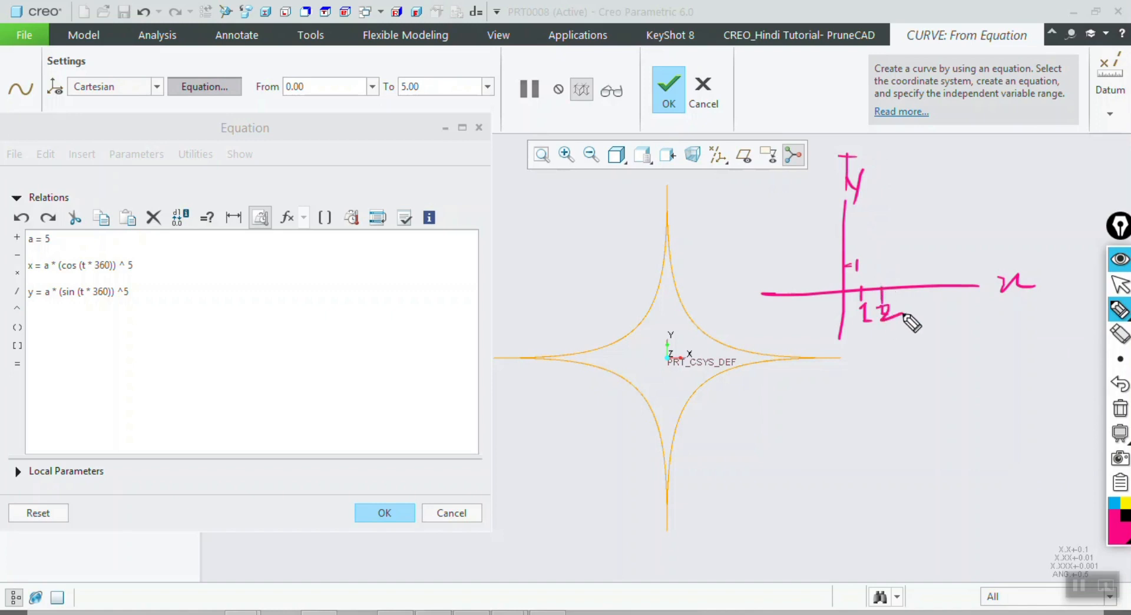
Sketch four curved branches, one in each quadrant of the drawn axes, to illustrate the star shape
mouse_move(856, 155)
left_mouse_down()
mouse_move(865, 268)
mouse_move(978, 265)
mouse_move(866, 387)
mouse_move(861, 448)
left_mouse_up()
mouse_move(836, 187)
left_mouse_down()
mouse_move(821, 270)
mouse_move(754, 252)
left_mouse_up()
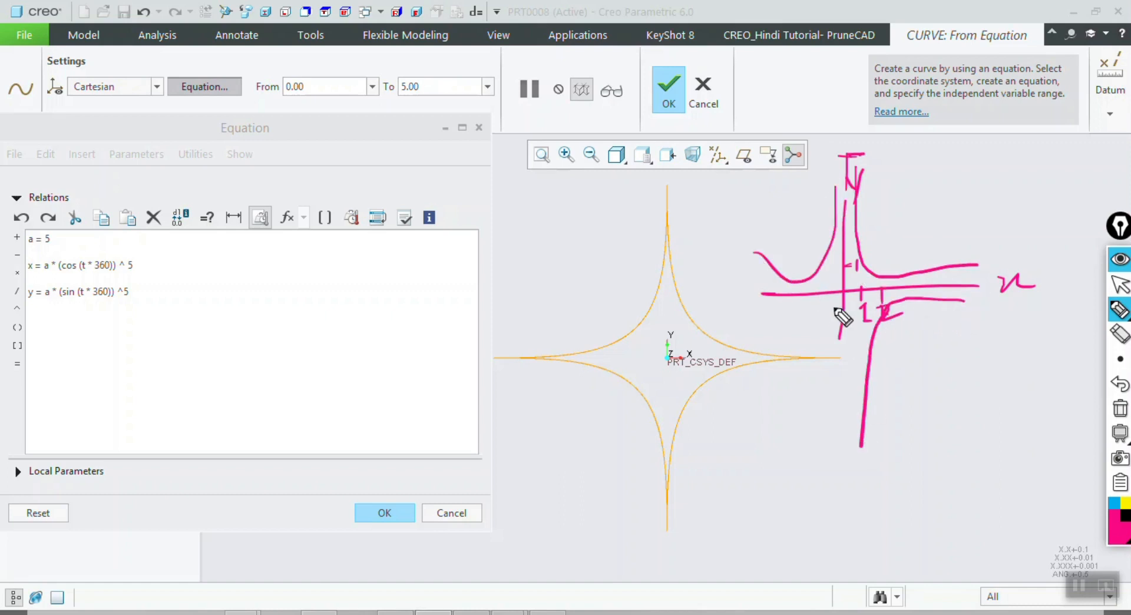
mouse_move(773, 317)
left_mouse_down()
mouse_move(827, 386)
mouse_move(825, 421)
left_mouse_up()
left_click(1119, 285)
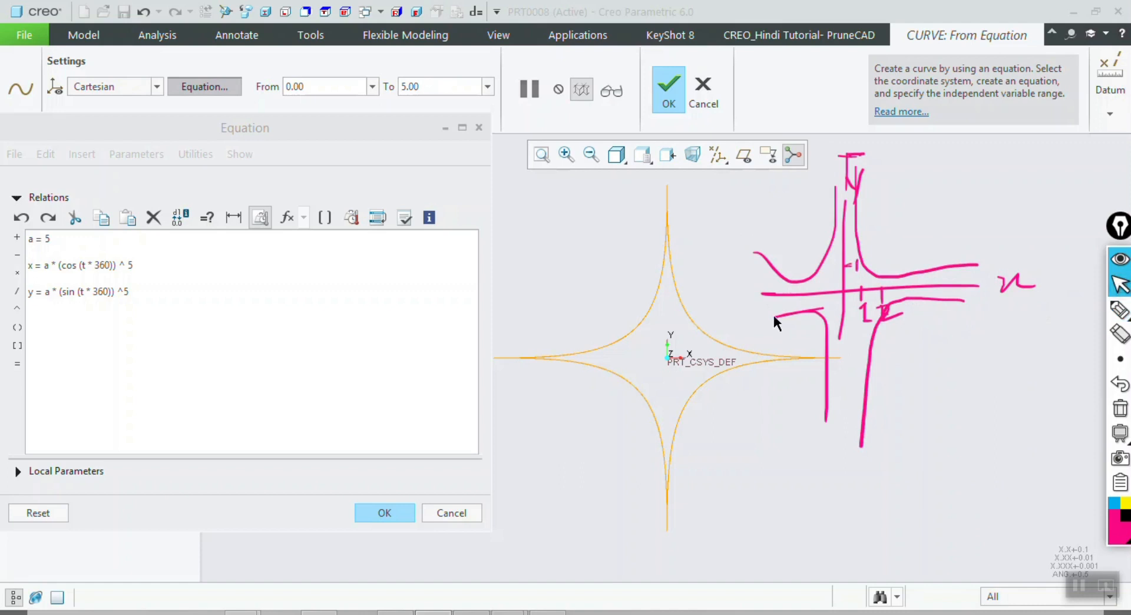
Set the exponents of both the x and y equations to 1 and apply them to the curve
double_click(132, 273)
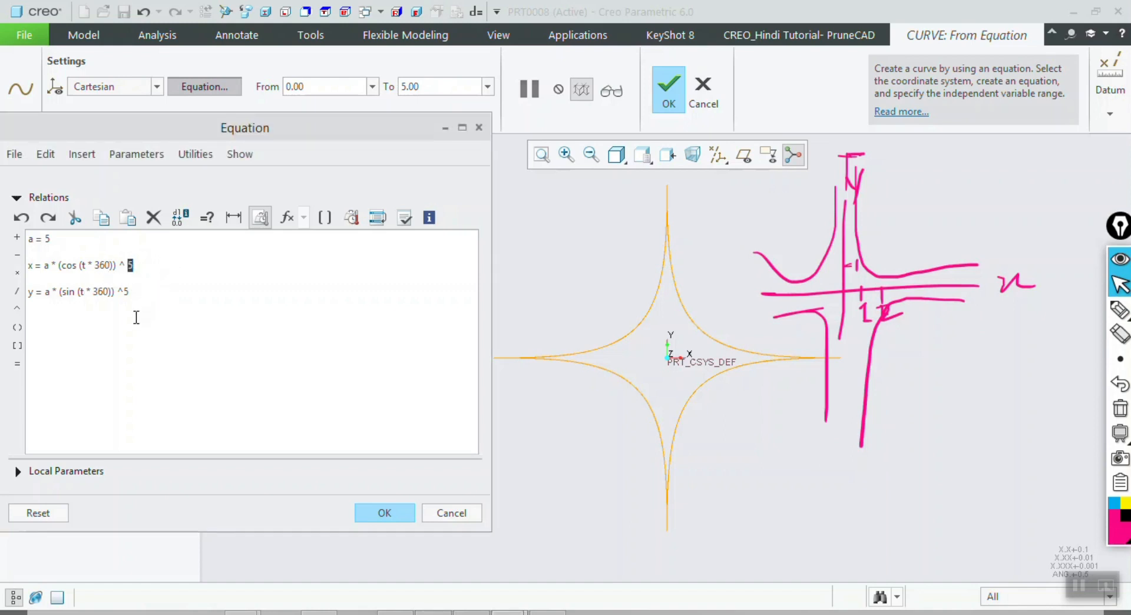
type("1")
triple_click(133, 291)
left_click(133, 292)
key("BackSpace")
type("1")
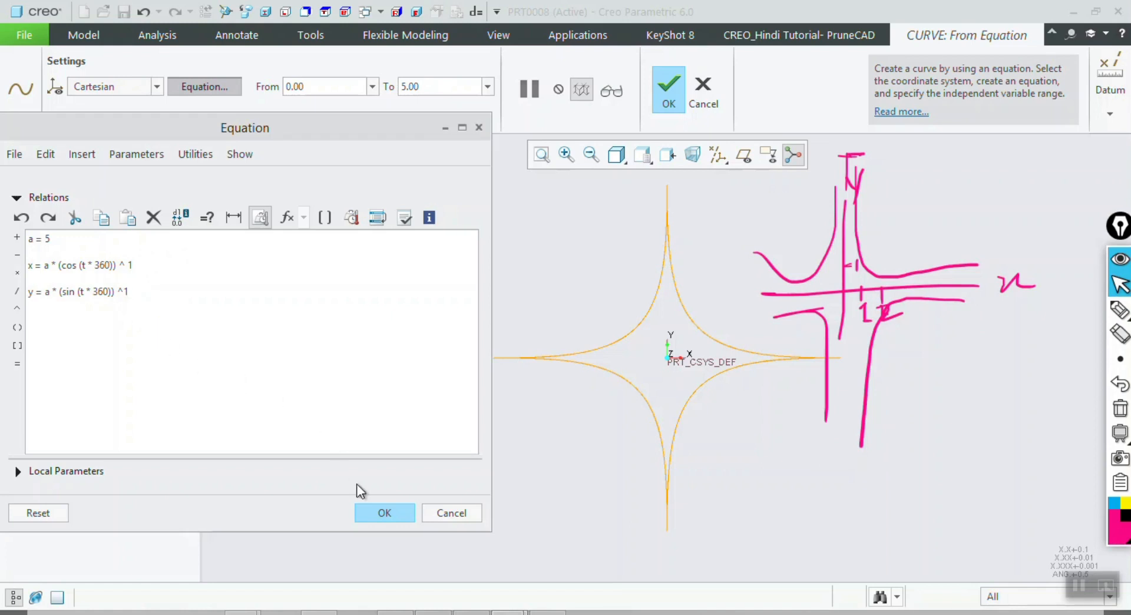
left_click(372, 515)
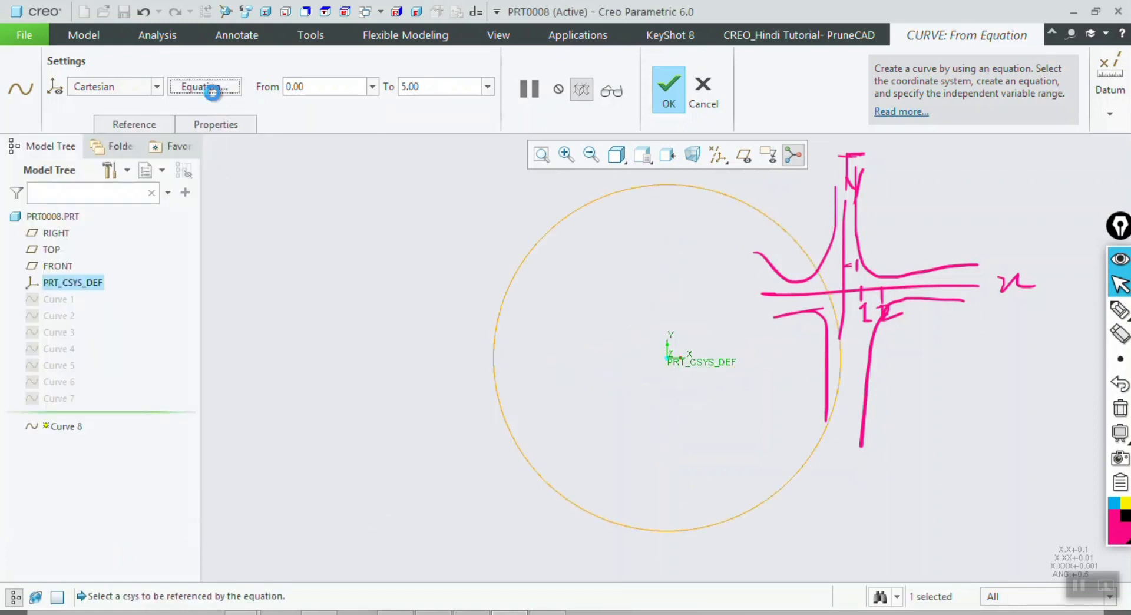
Set the exponent of the x equation to 3 and apply it to the curve
left_click(206, 87)
double_click(144, 265)
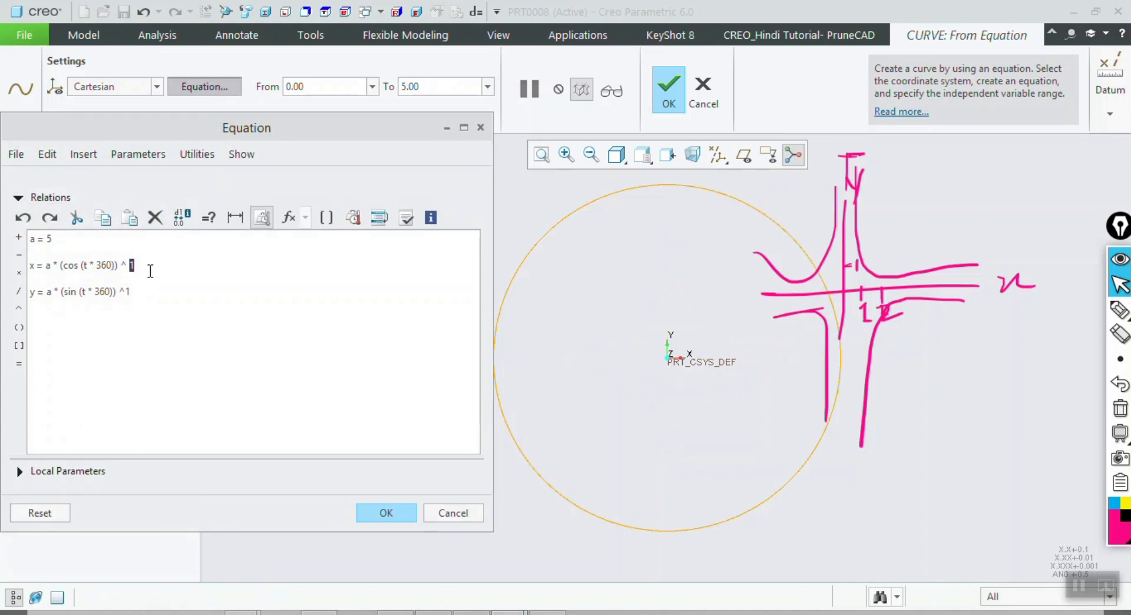
type("3")
left_click(368, 513)
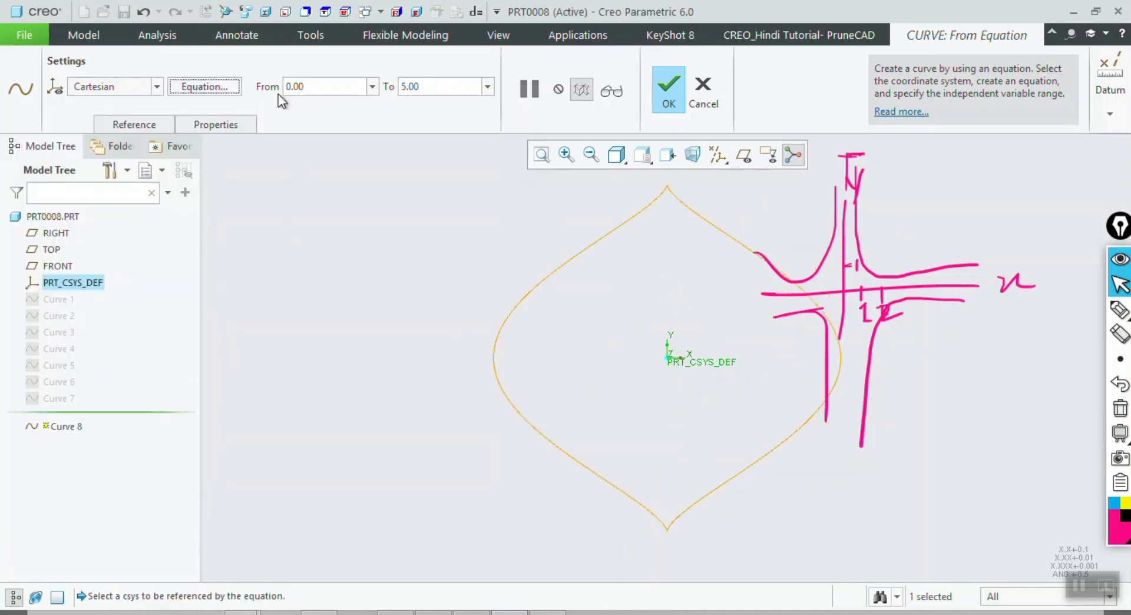
Set the exponent of the x equation to 5 and inspect the reshaped curve
left_click(205, 87)
left_click_drag(121, 264, 135, 265)
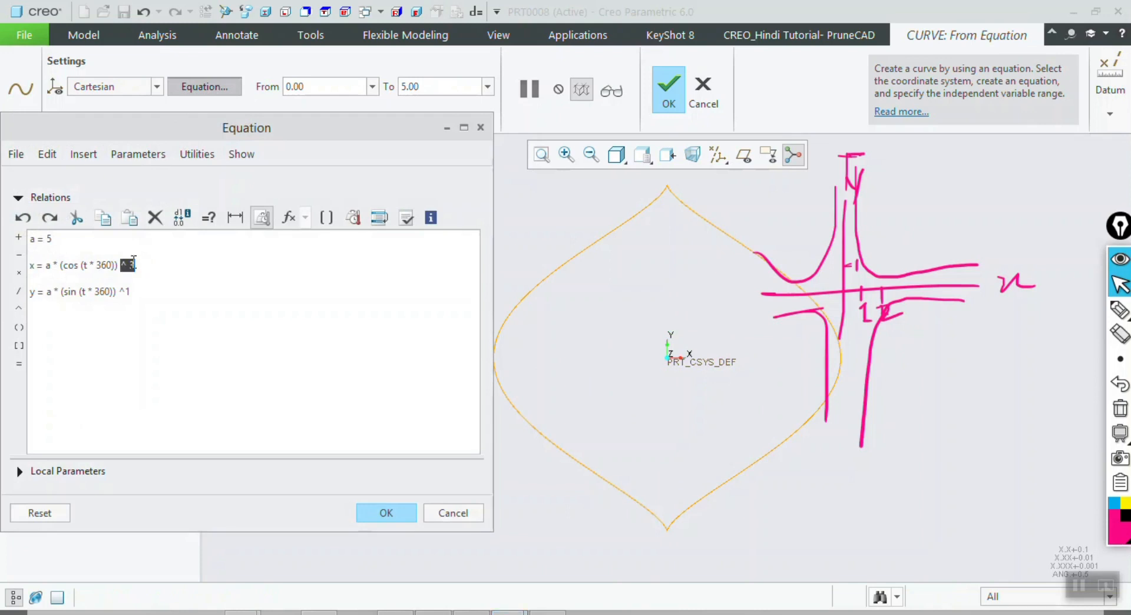
type("^ 5")
left_click(379, 514)
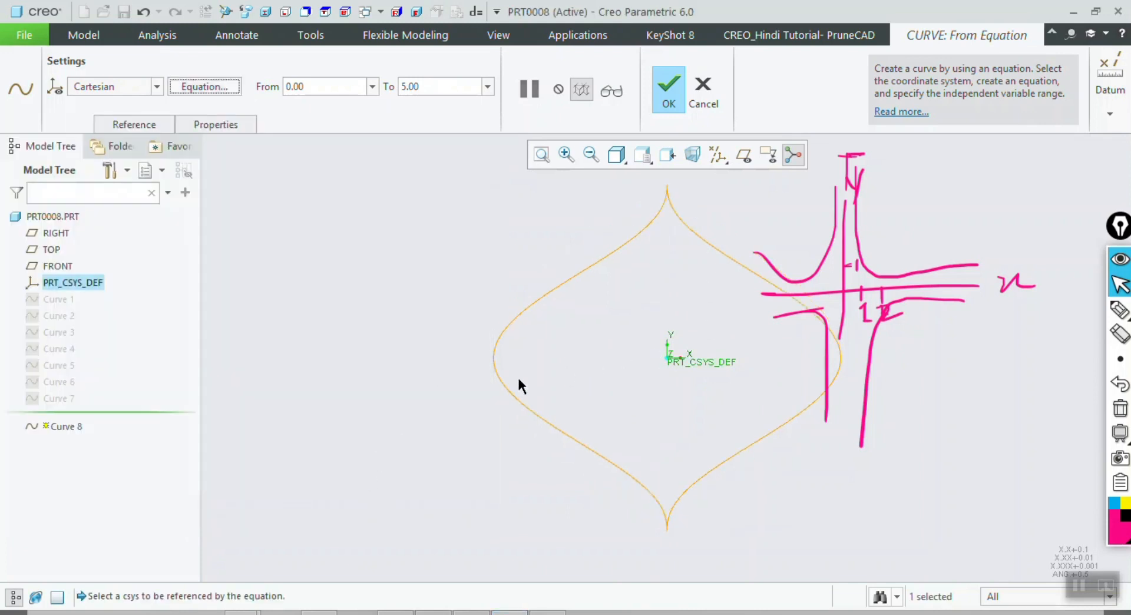
scroll(415, 371, "up", 2)
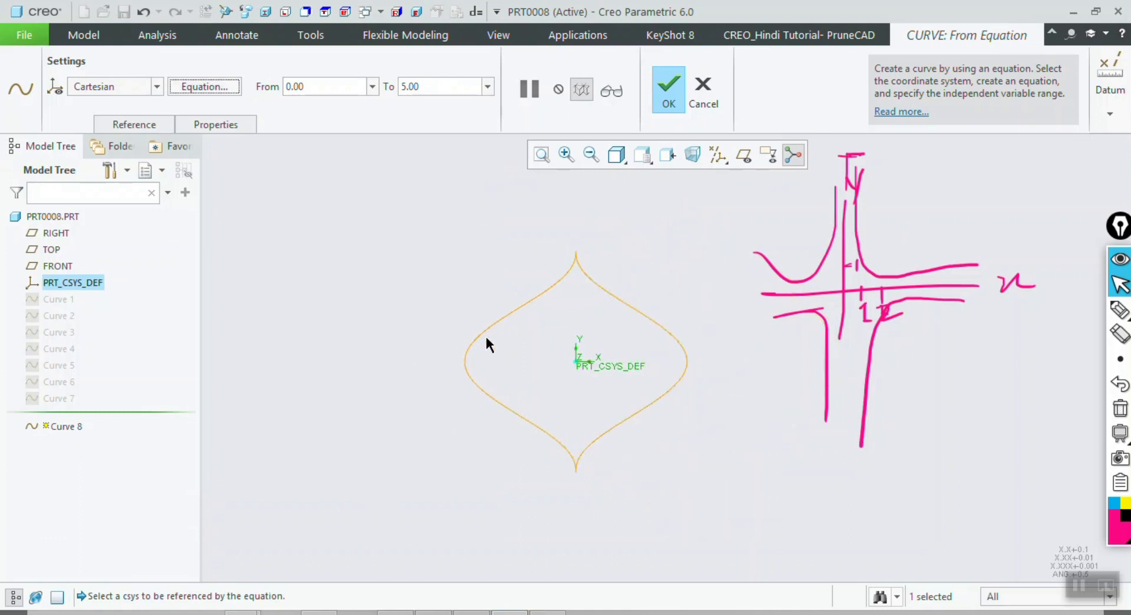
Switch to the browser and copy the Butterfly equation set from the PTC Community page
left_click(473, 614)
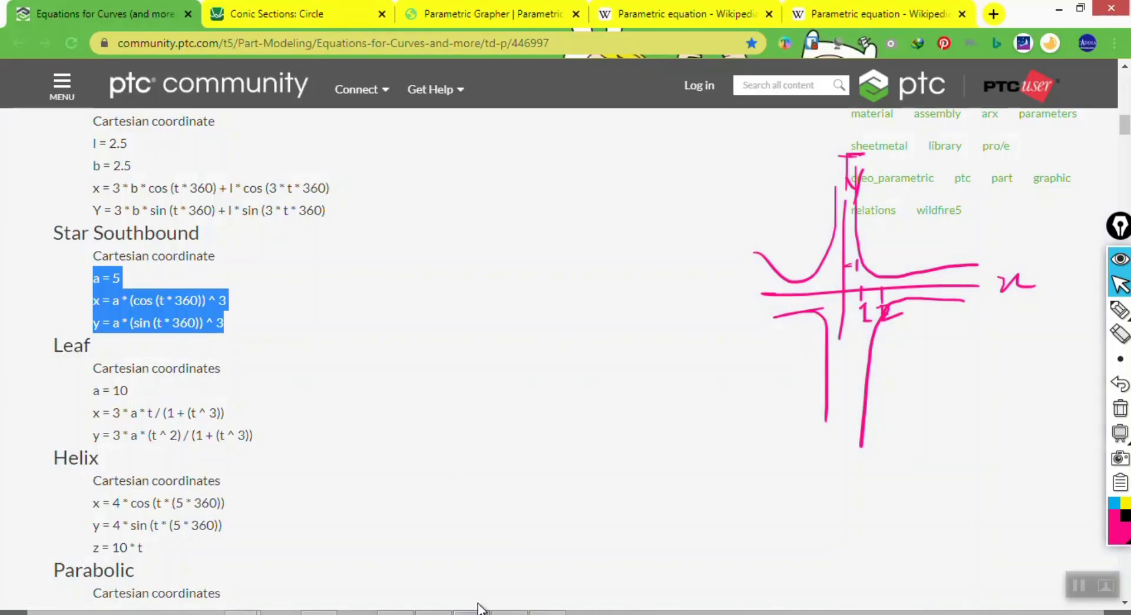
scroll(312, 398, "down", 3)
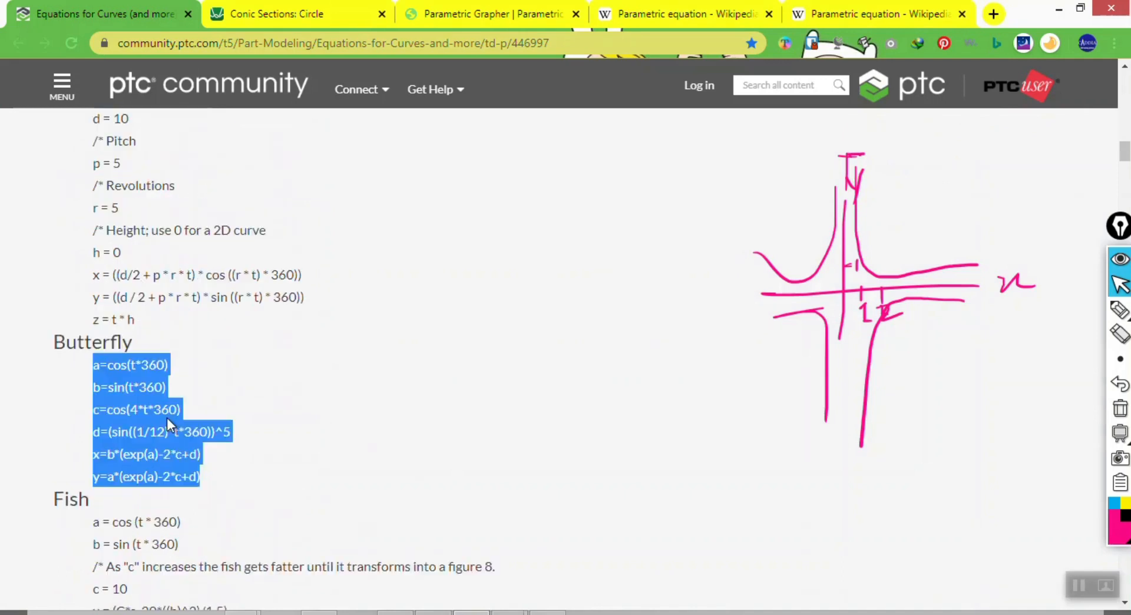
right_click(186, 420)
left_click(246, 427)
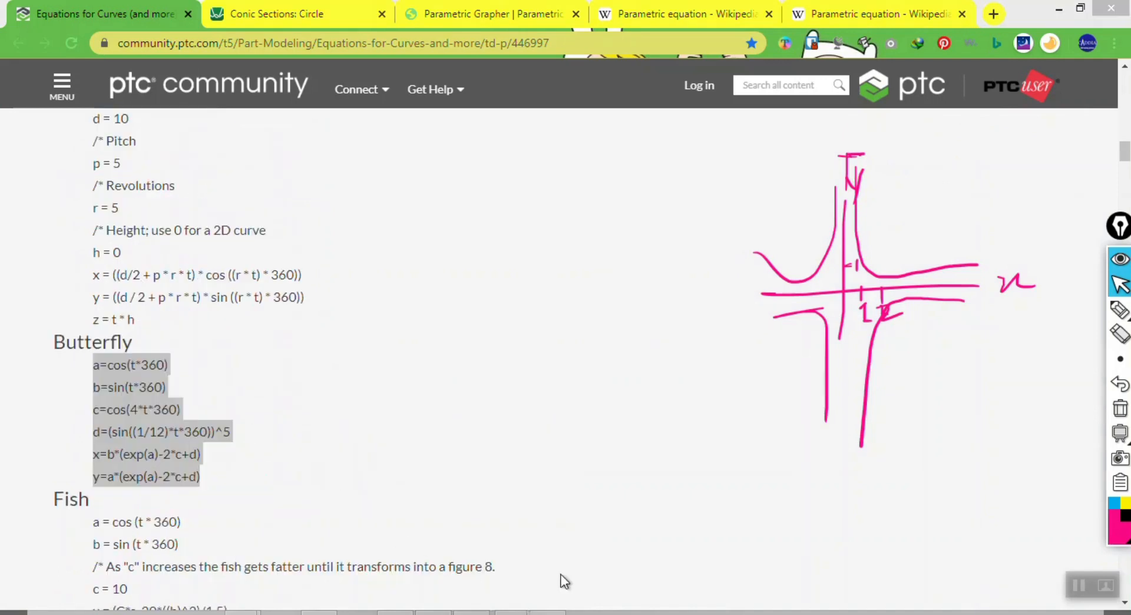
Switch to Creo, replace the curve's relations with the copied Butterfly equations and apply them
left_click(535, 613)
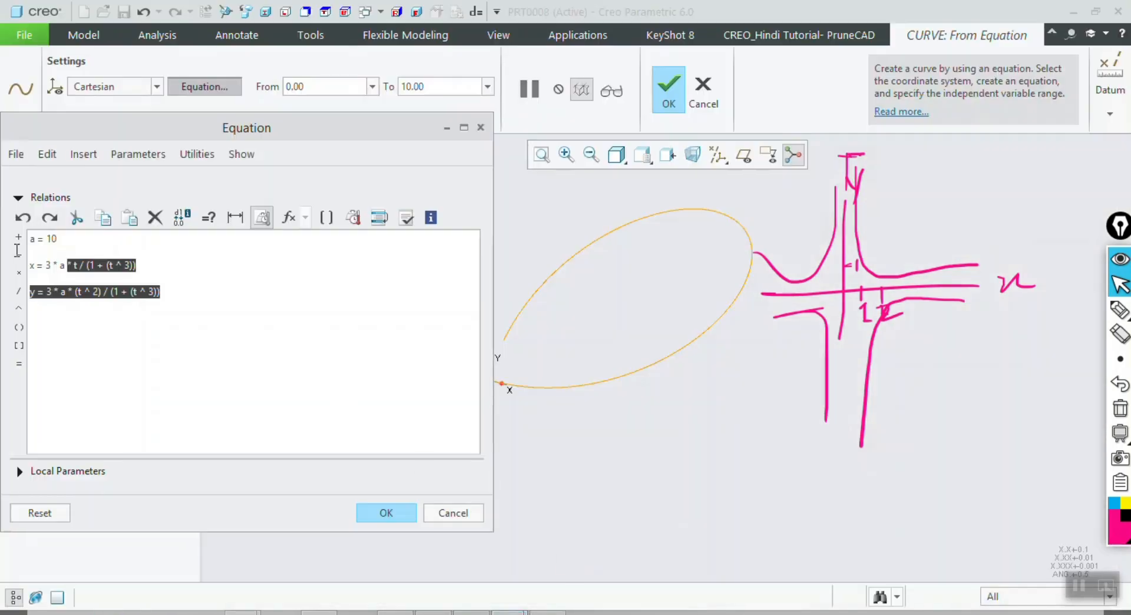
left_click_drag(17, 250, 23, 238)
key("ctrl+v")
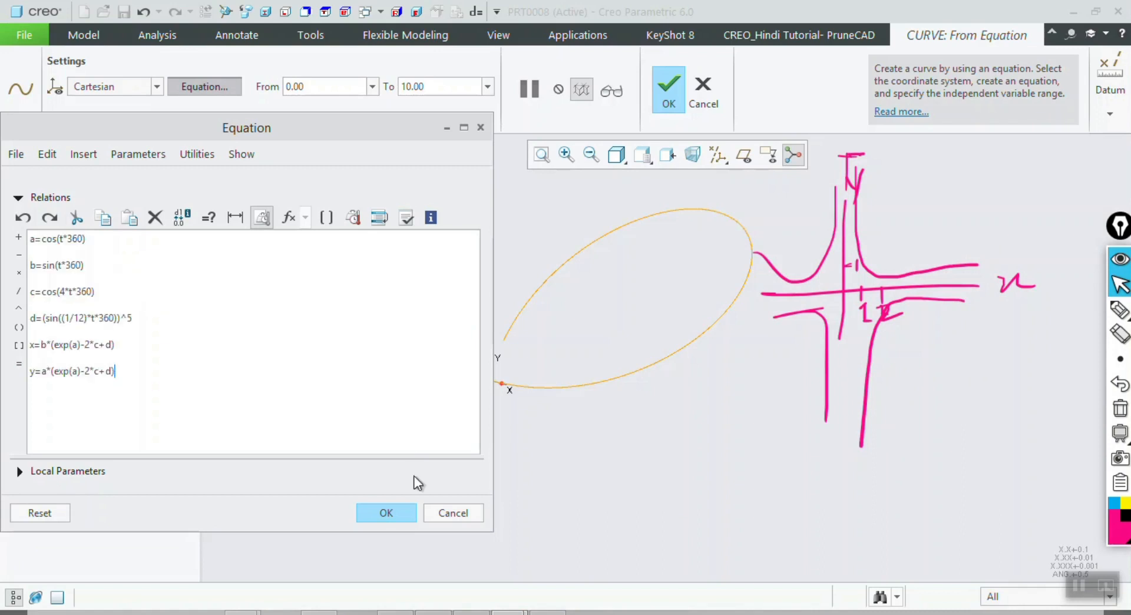
left_click(392, 514)
scroll(429, 428, "down", 3)
middle_click_drag(429, 429, 429, 373)
scroll(456, 397, "up", 8)
Set the upper limit of the Butterfly curve's parameter range to 1, 2 and finally 5 to compare the shapes
double_click(437, 91)
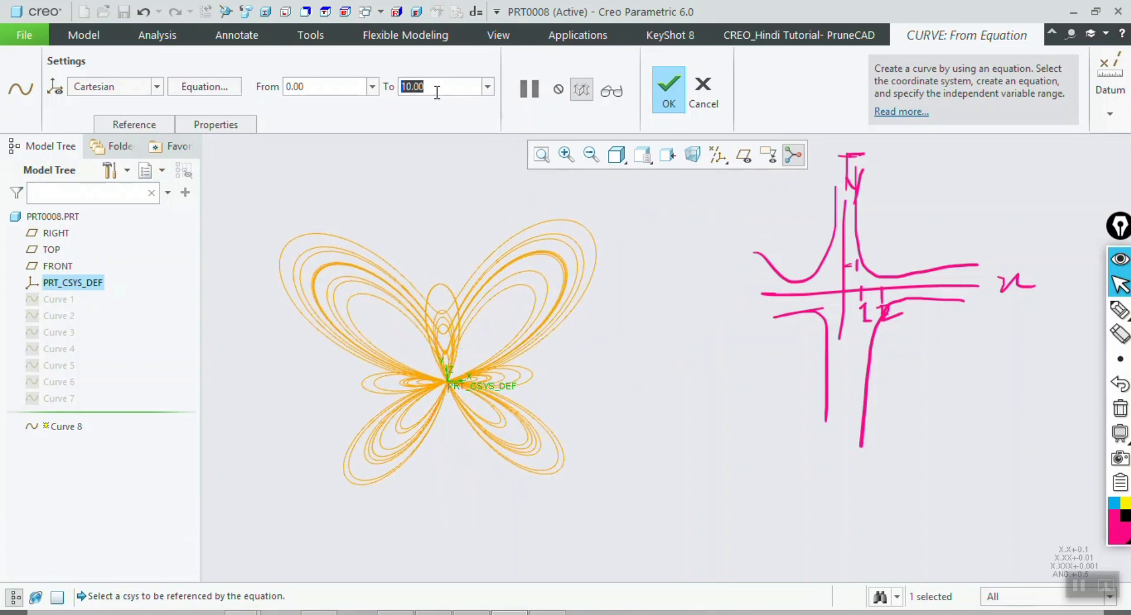
type("1")
key("Return")
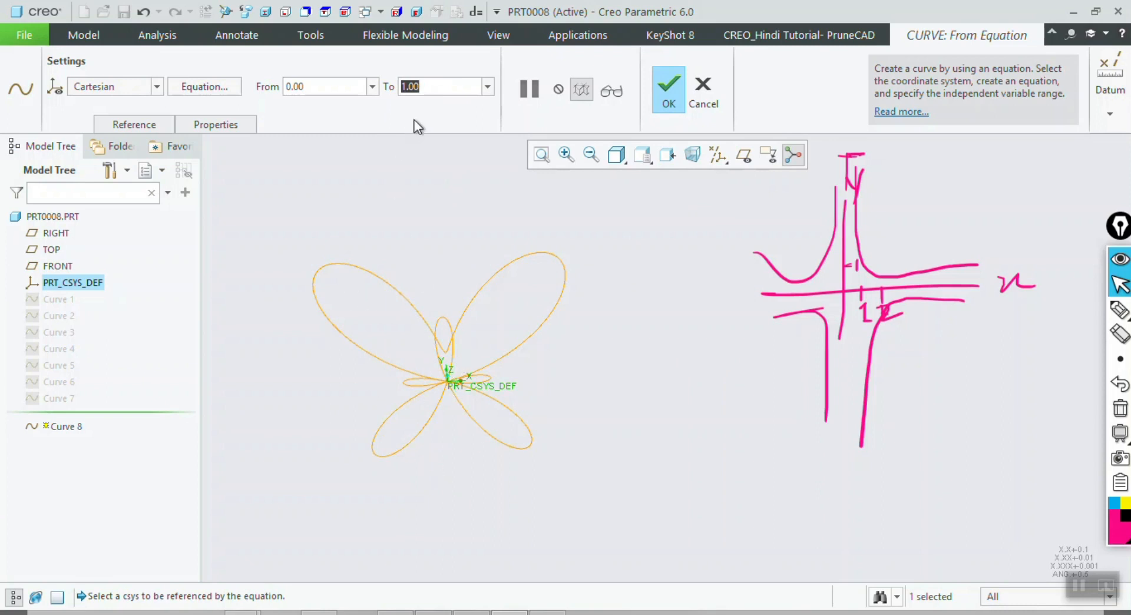
type("2")
key("Return")
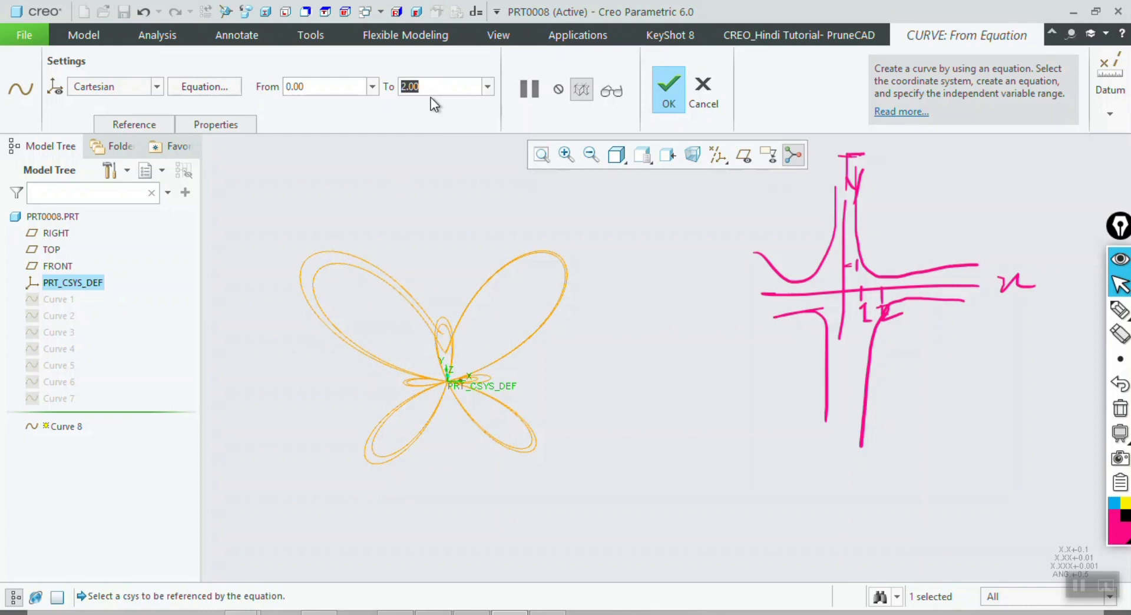
type("5")
key("Return")
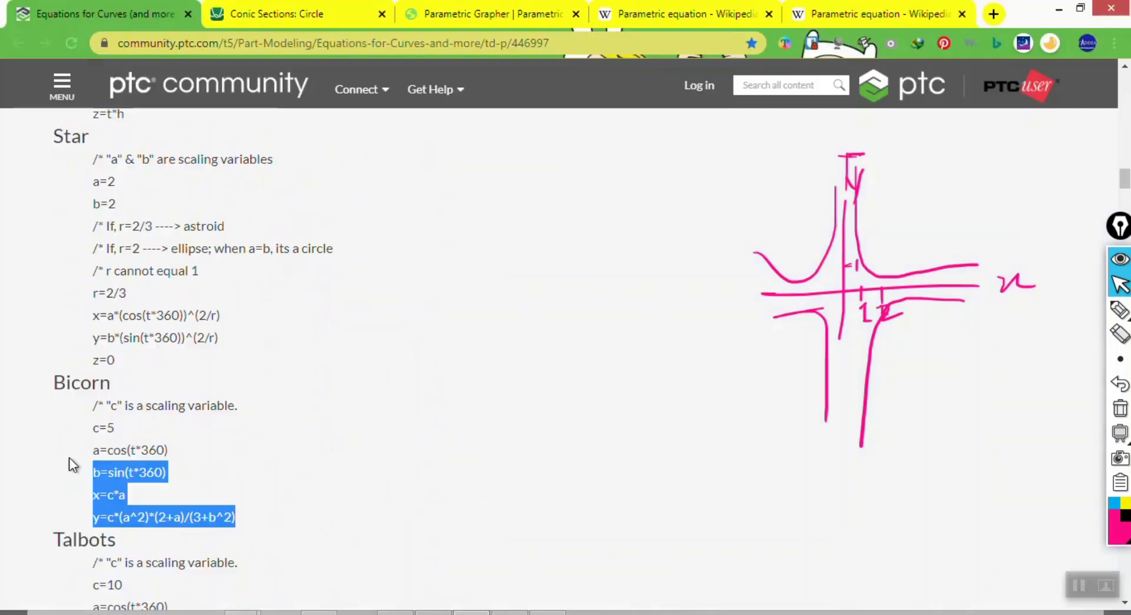
Copy the Bicorn equations with c=5 from the PTC Community page and apply them in place of the Butterfly equations
left_click_drag(69, 457, 66, 411)
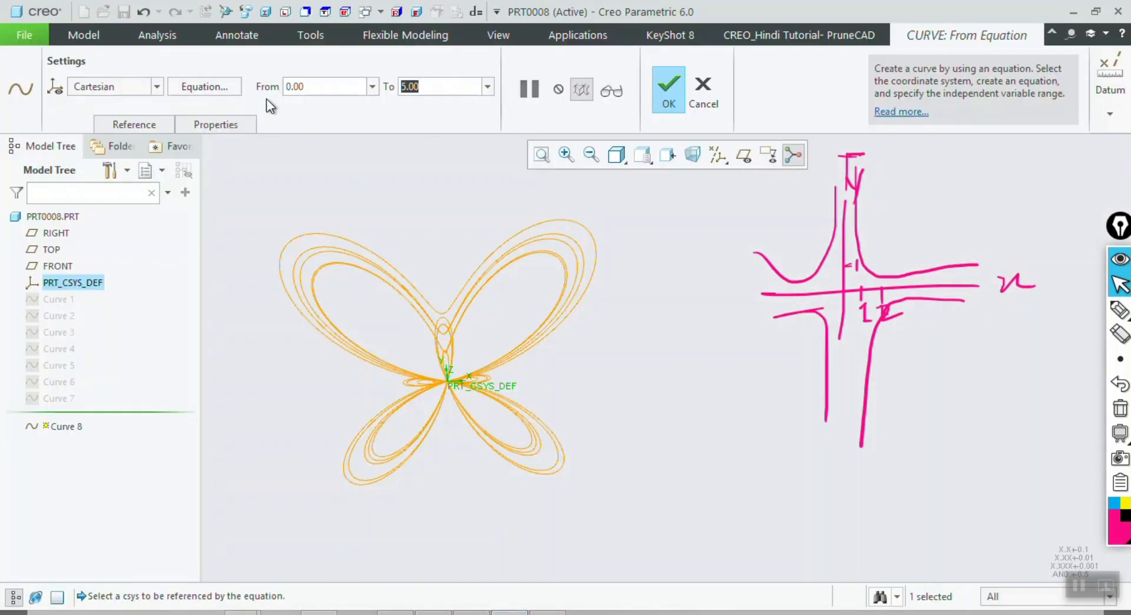
left_click(201, 92)
key("ctrl+a")
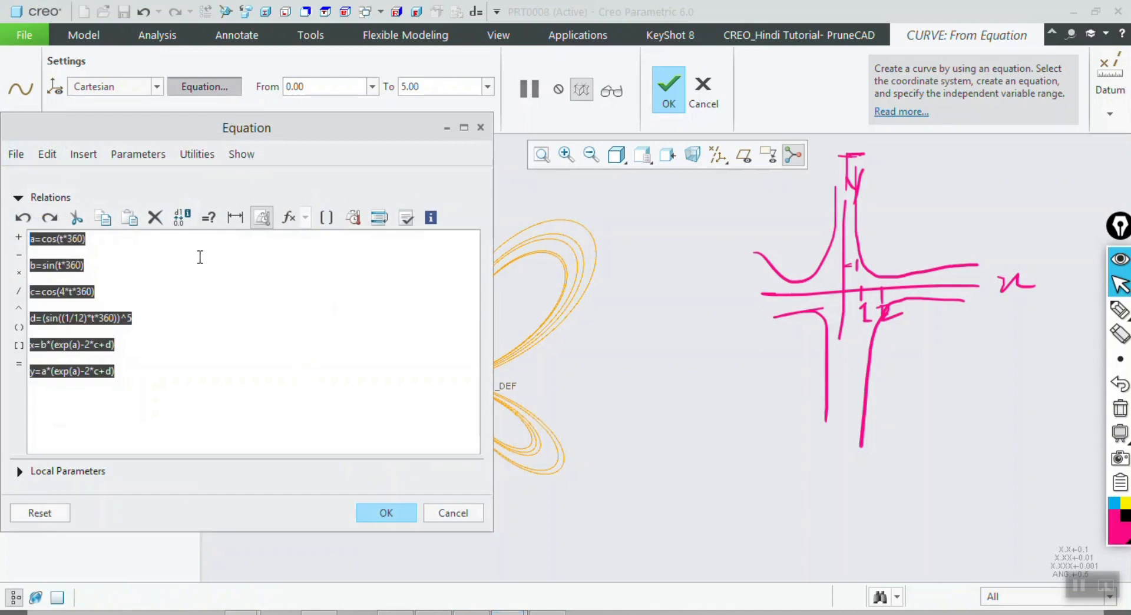
key("ctrl+v")
left_click(368, 510)
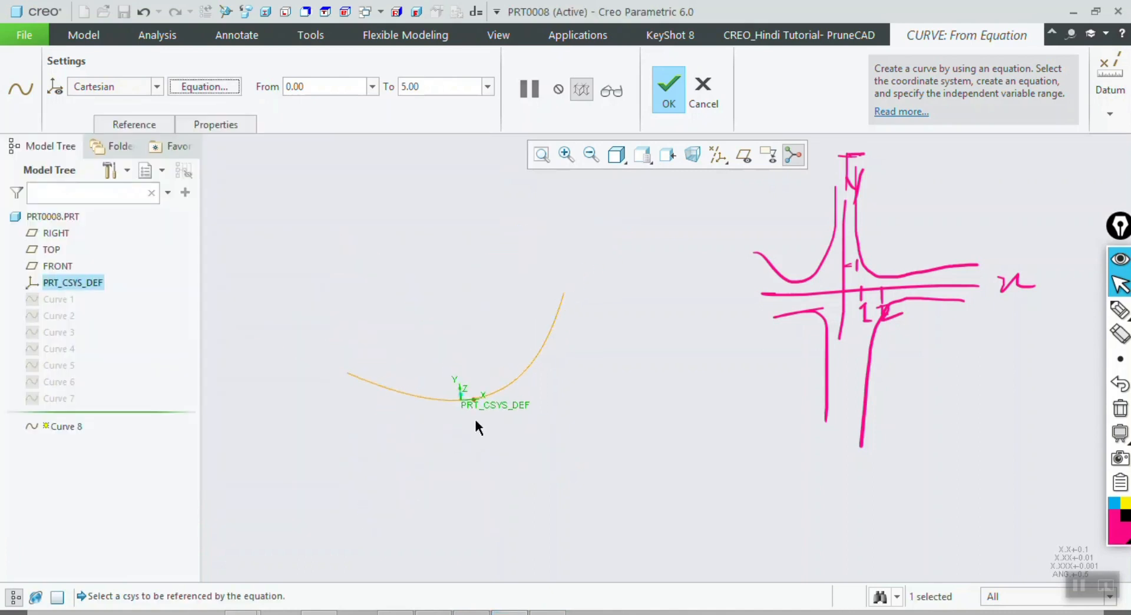
middle_click_drag(474, 416, 498, 393)
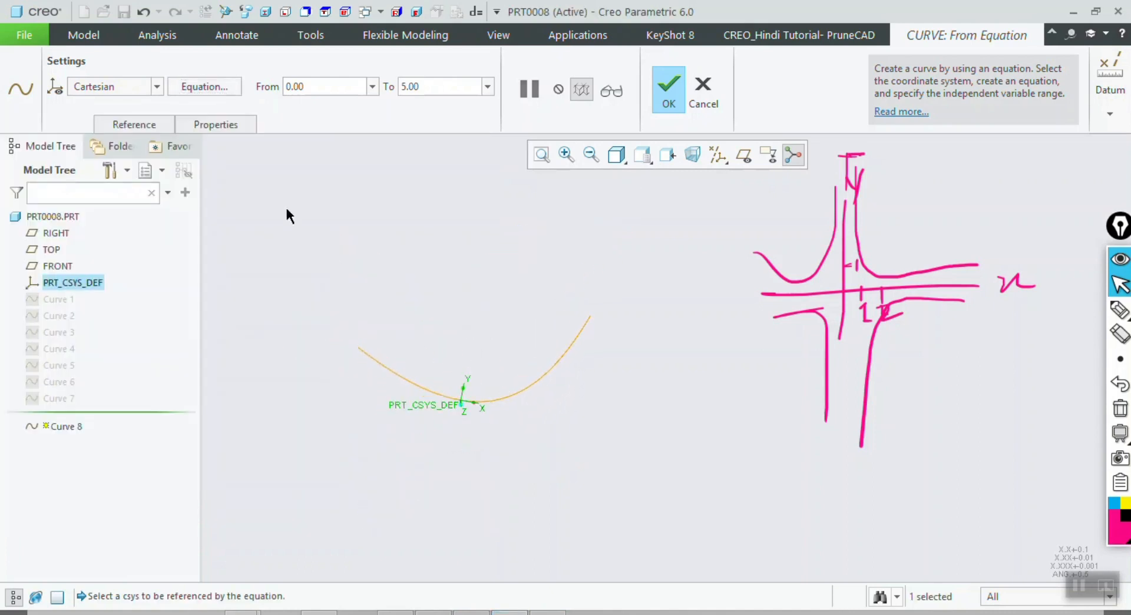
Reopen the Bicorn equations and highlight the comment describing "c" as a scaling variable, leaving the equations as they are
left_click(206, 89)
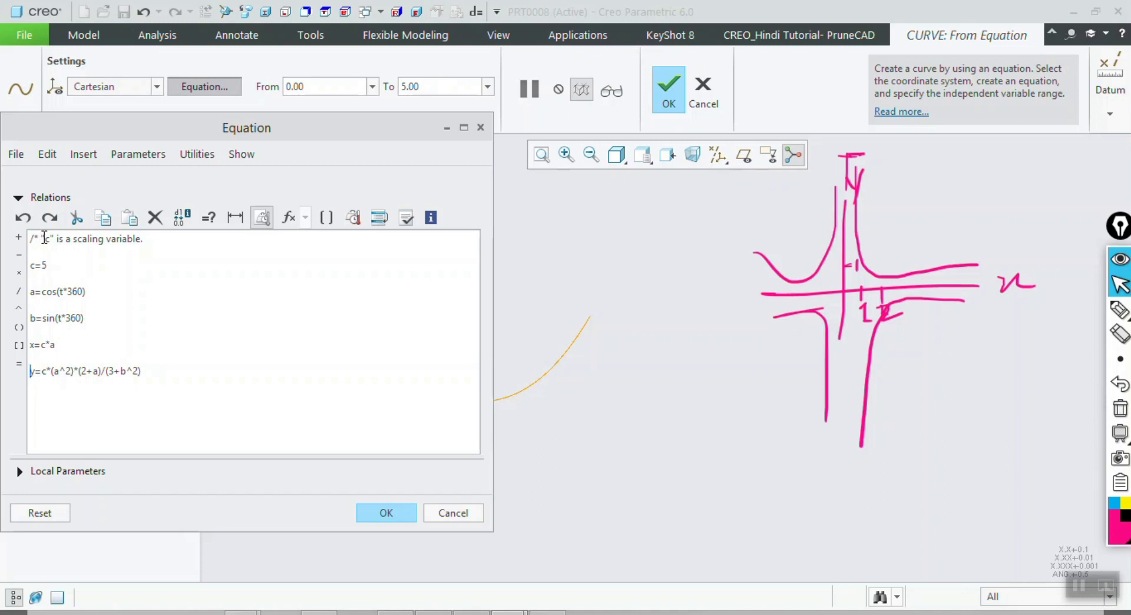
left_click_drag(40, 238, 148, 243)
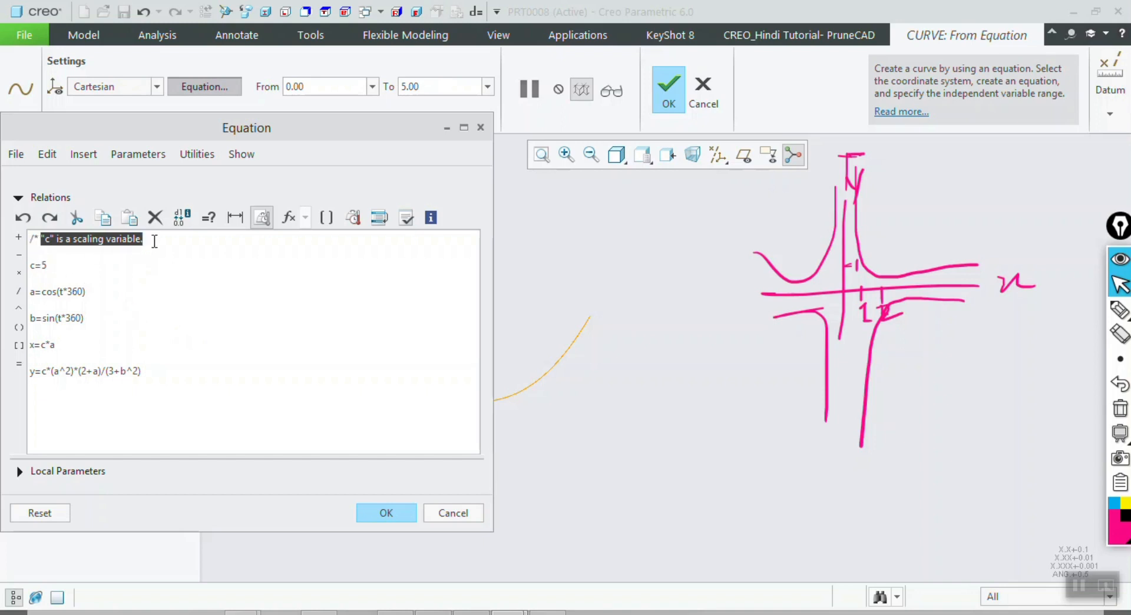
left_click_drag(236, 128, 312, 117)
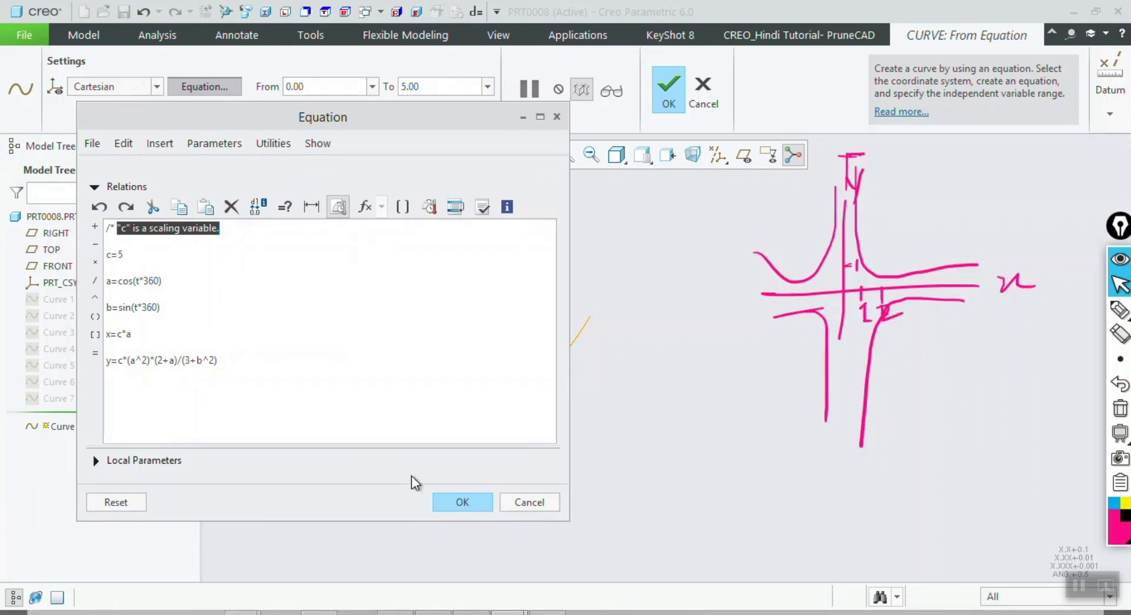
left_click(441, 505)
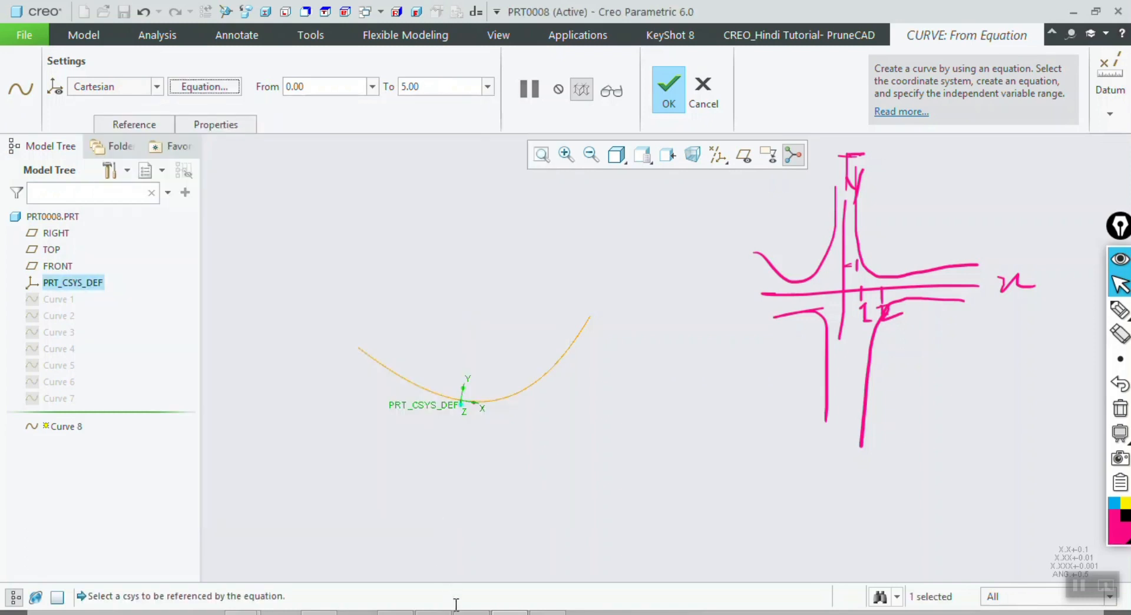
Switch to the PTC Community page and look through the equation sets between Bicorn and Eliptical Helix, including Disc Spiral 1
left_click(455, 610)
scroll(246, 311, "down", 5)
scroll(245, 311, "up", 10)
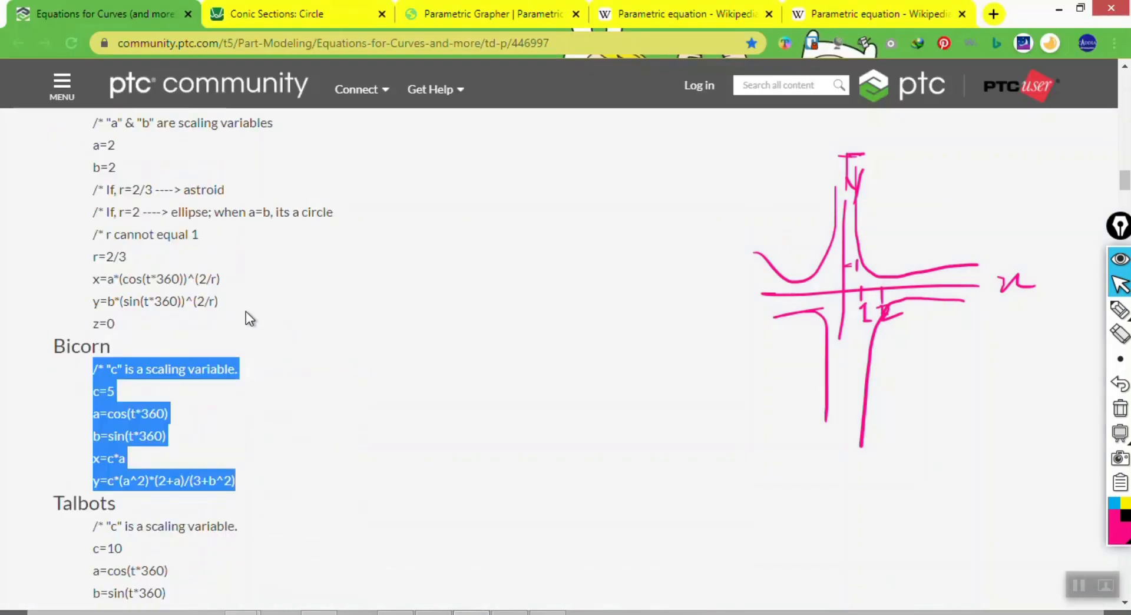
scroll(245, 311, "up", 7)
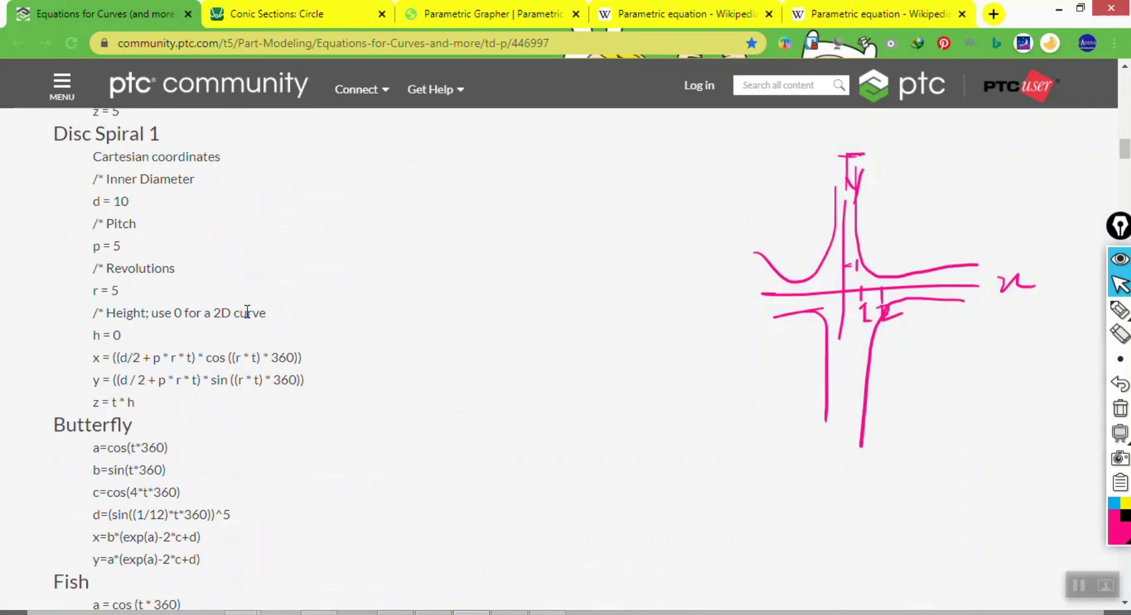
scroll(246, 312, "up", 3)
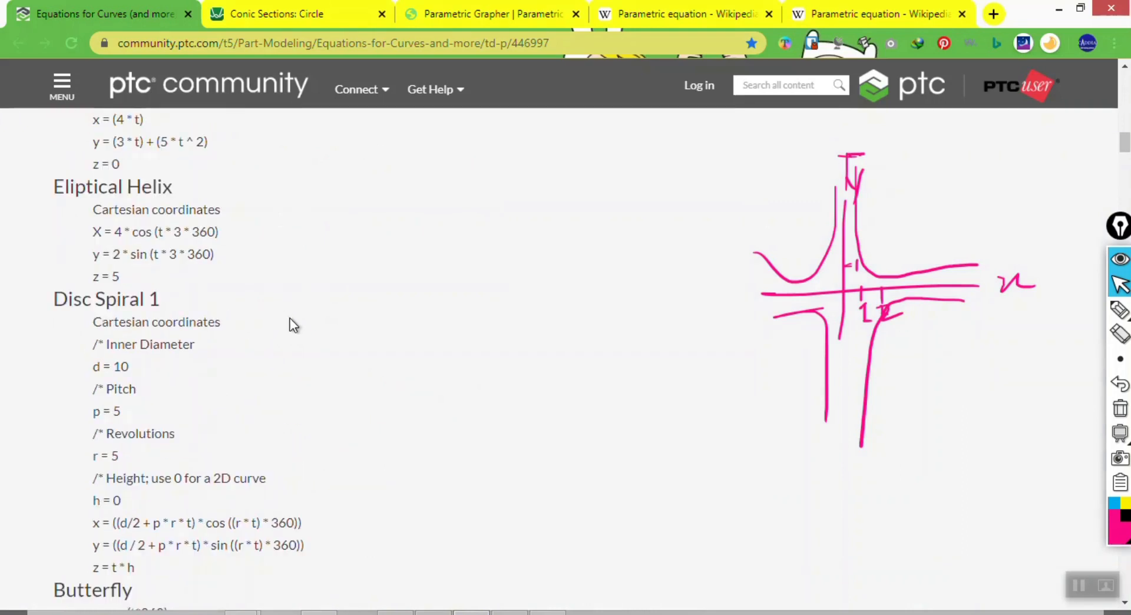
scroll(293, 324, "down", 3)
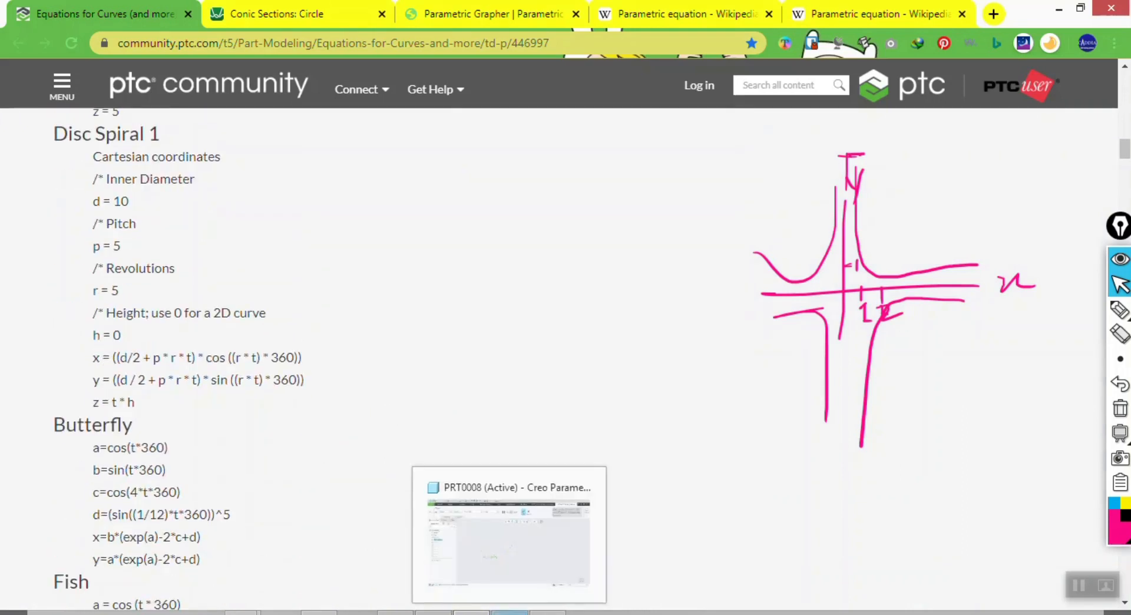